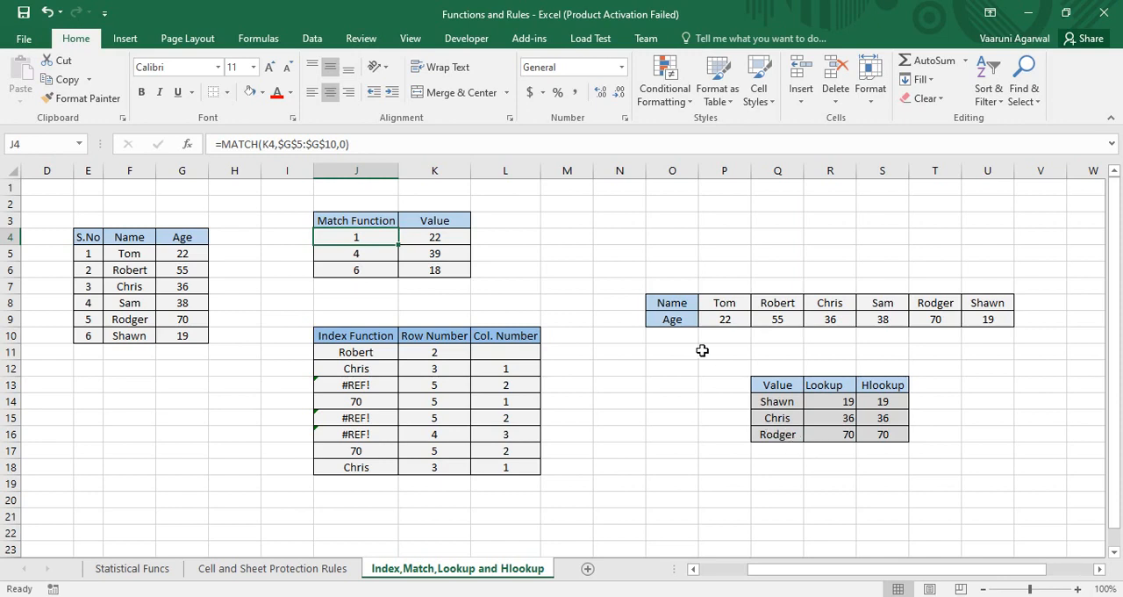
Step: Review the lookup values in K4:K6 of the Match Function table
click(440, 237)
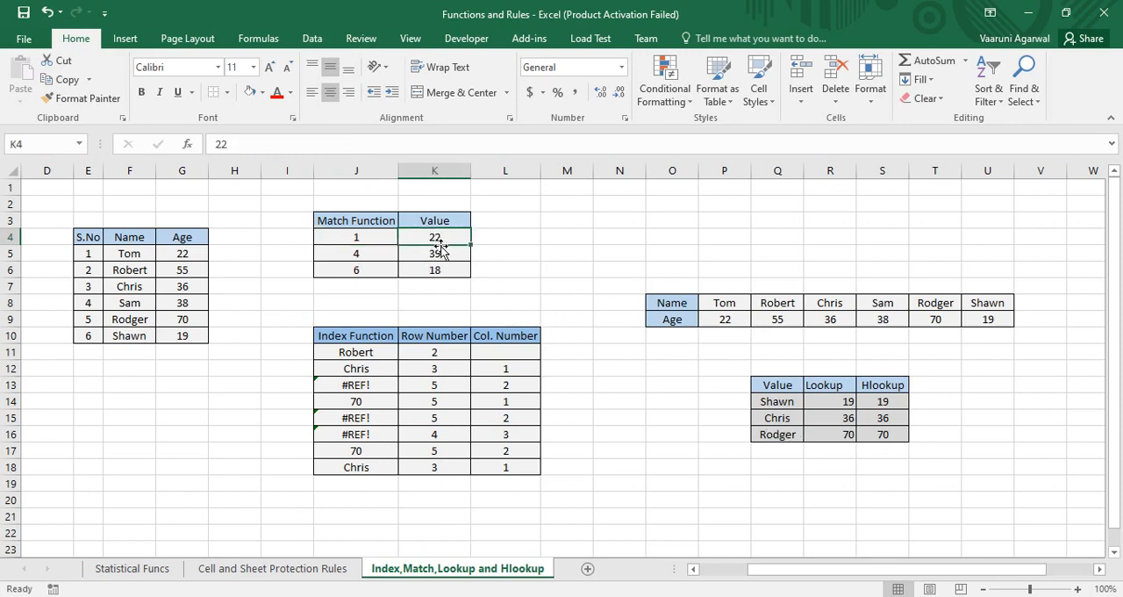
click(440, 254)
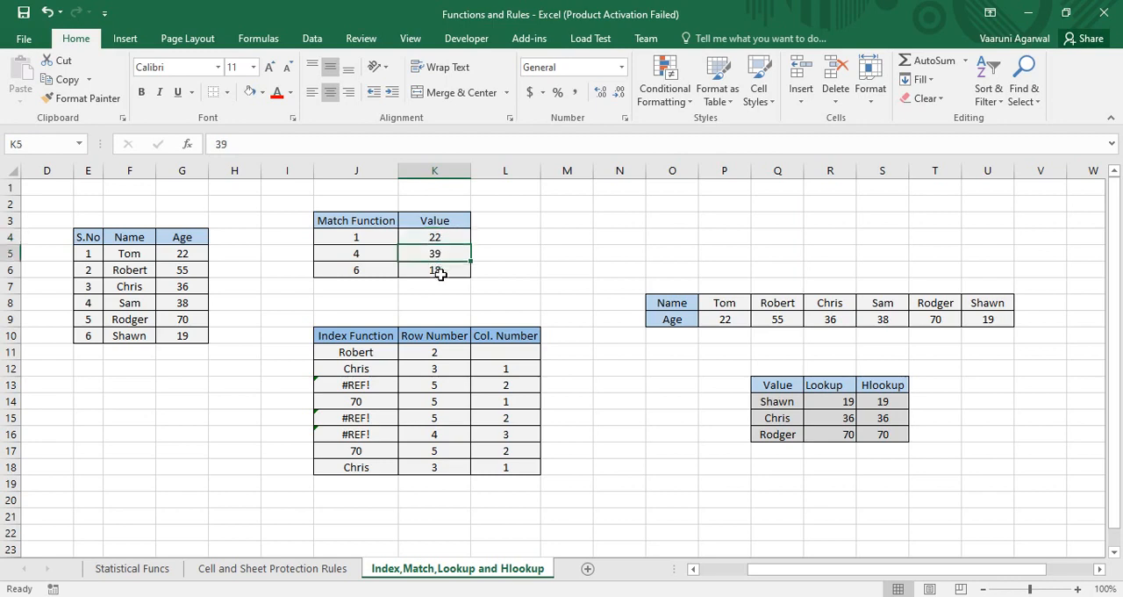
click(441, 272)
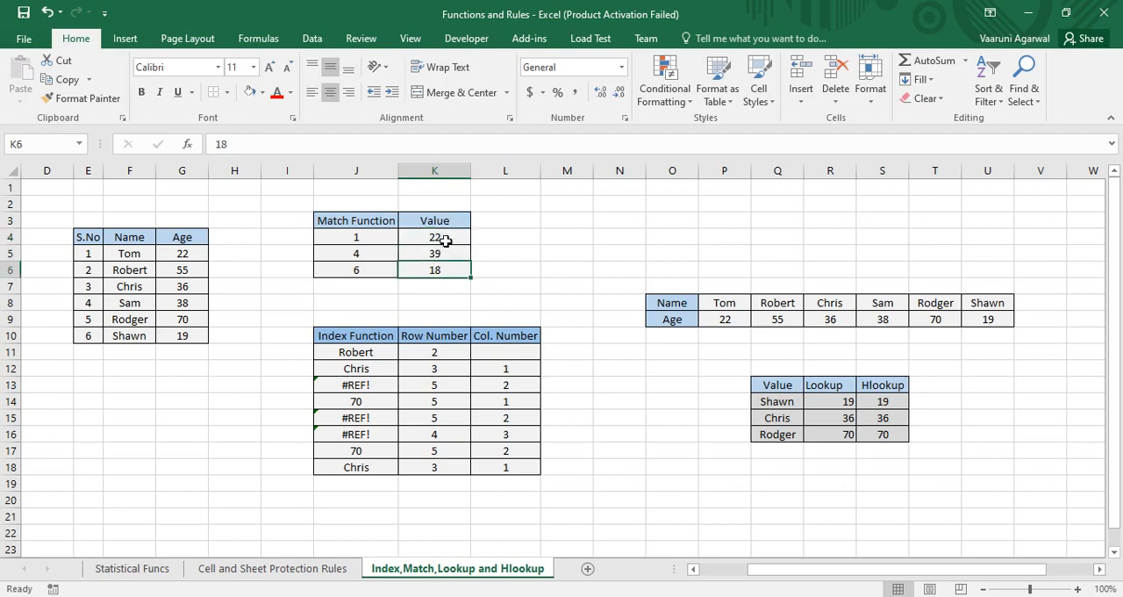
click(443, 238)
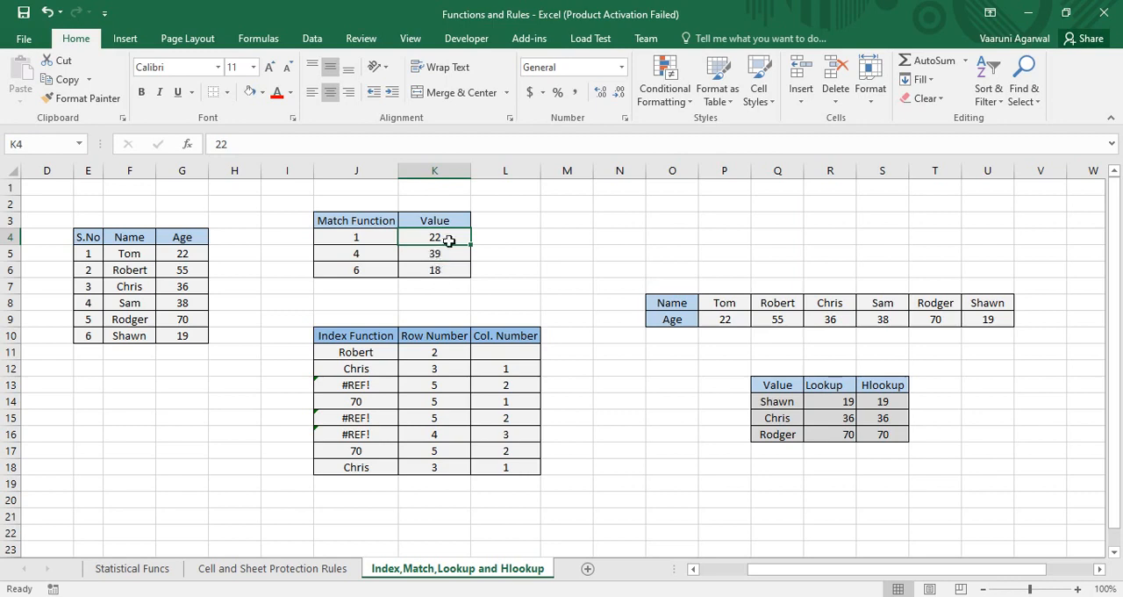
Step: Replace the formula in J4 with the exact-match formula =MATCH(K4,G5:G10,0) and check it against the first age in G5
click(378, 239)
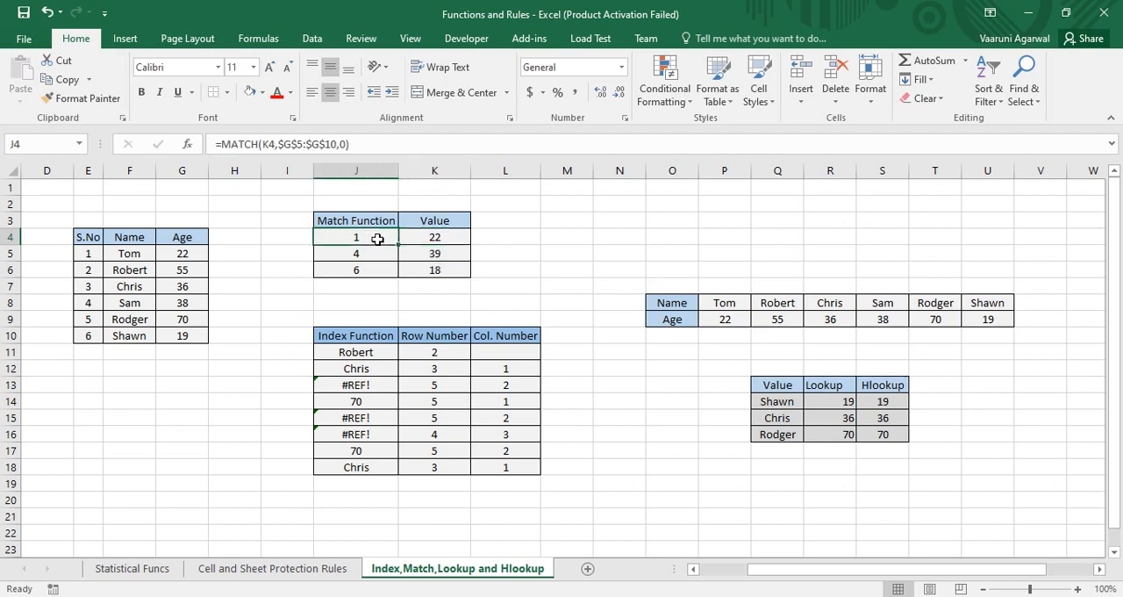
double_click(377, 239)
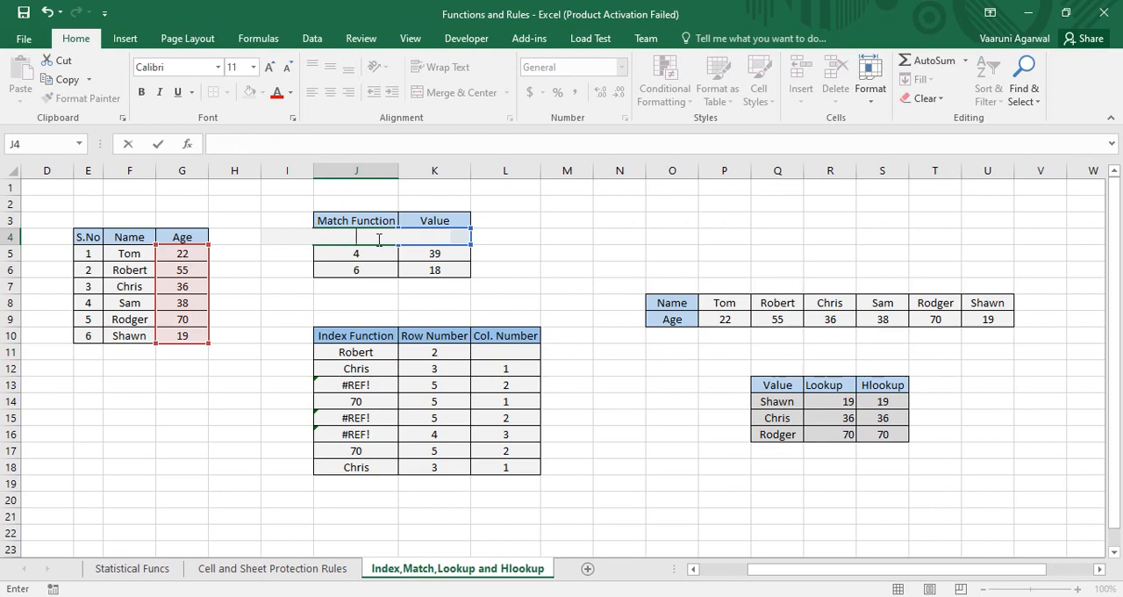
text(=ms)
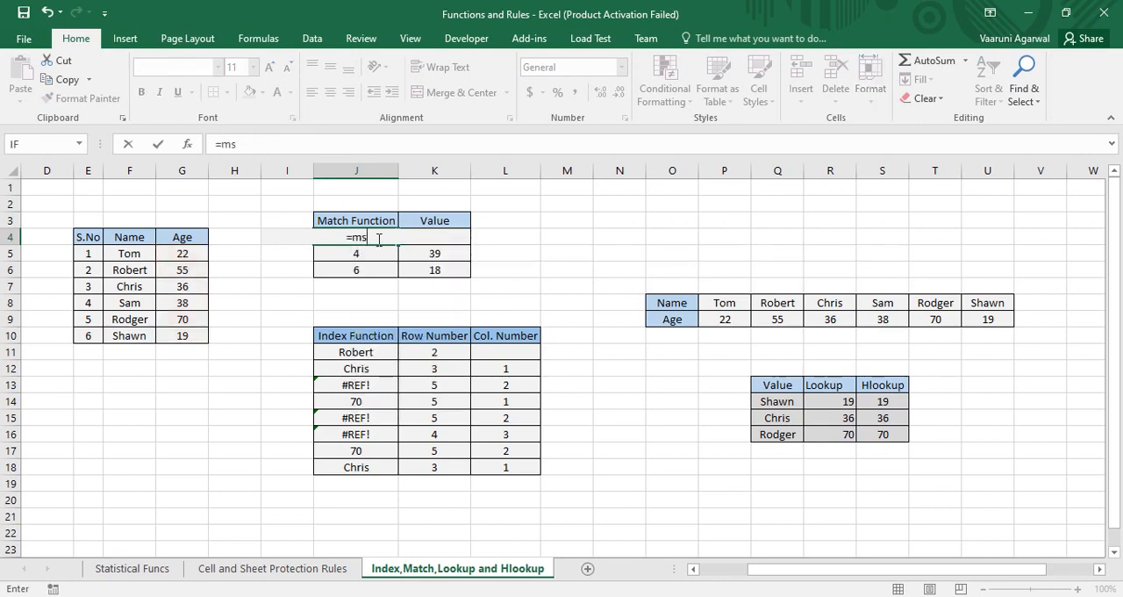
key(BackSpace)
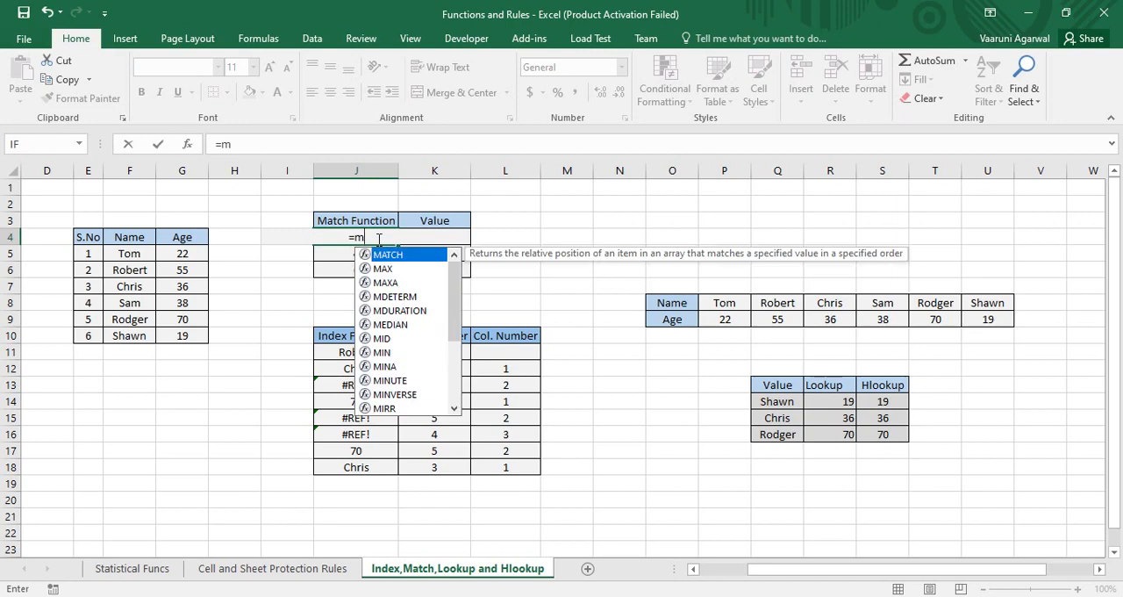
key(Tab)
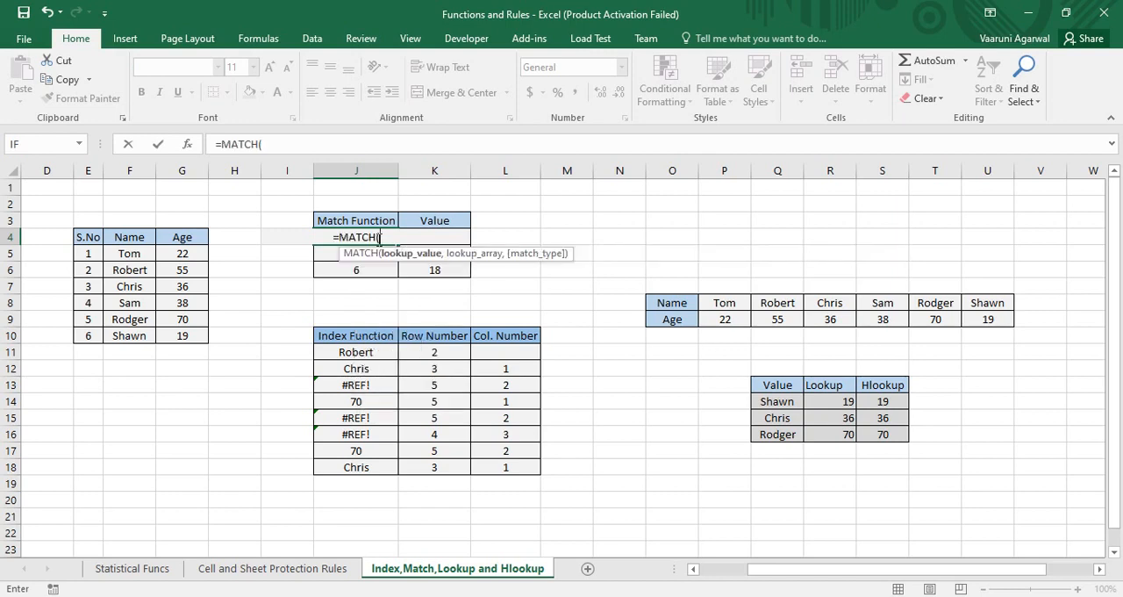
click(458, 233)
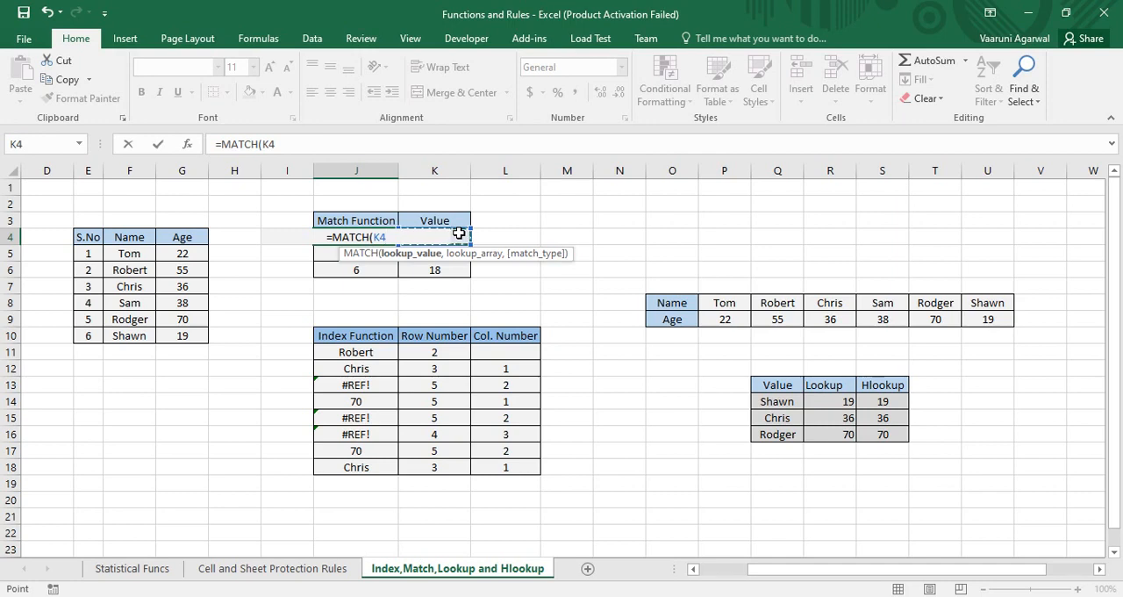
text(,)
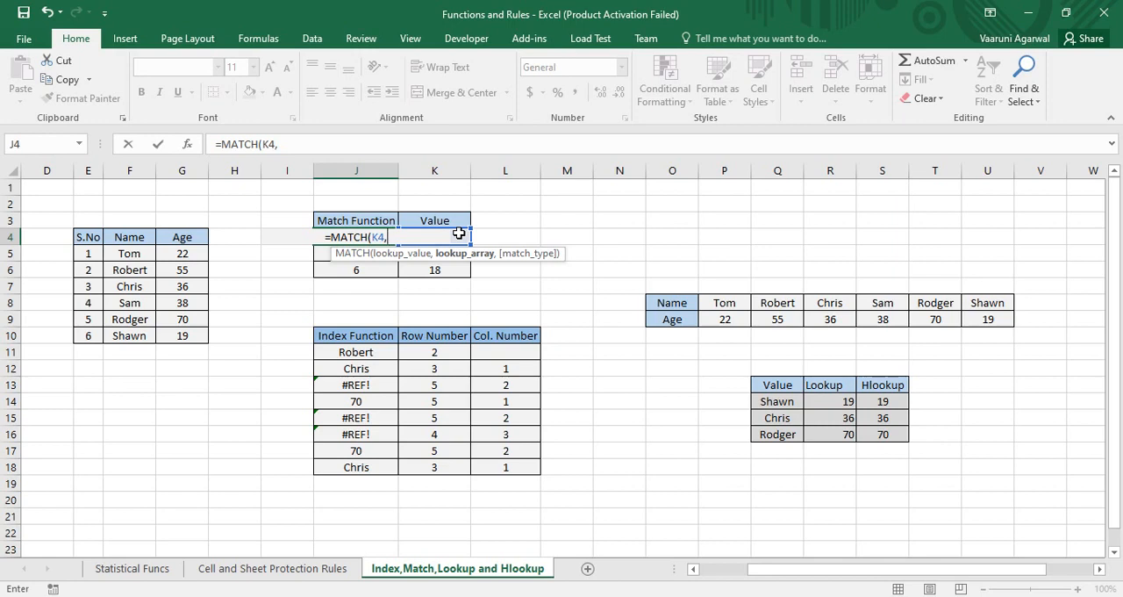
drag(195, 255, 195, 339)
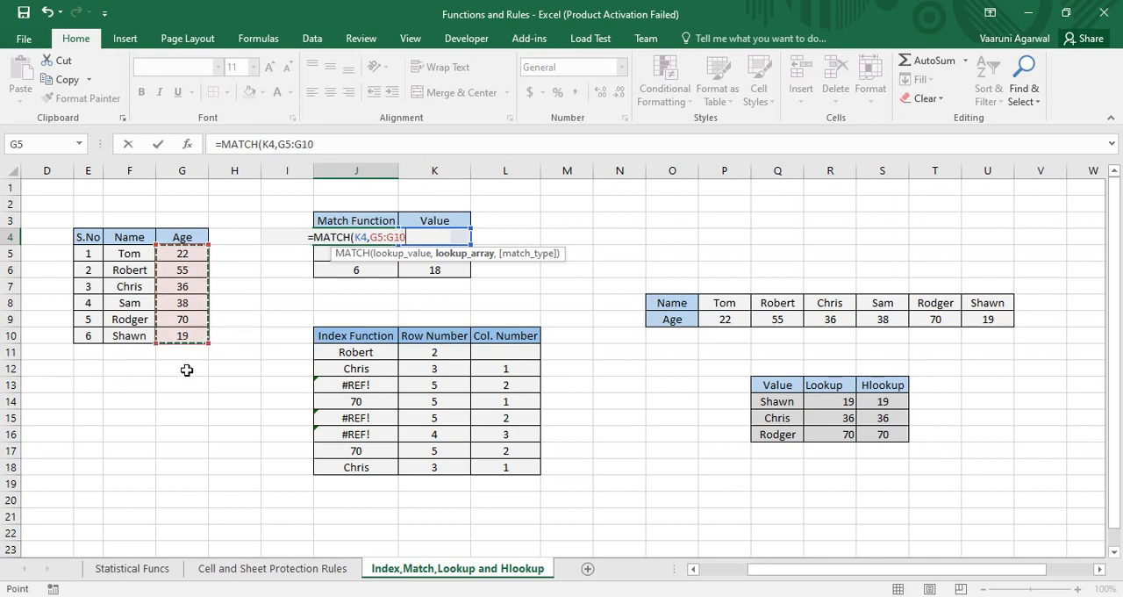
text(,)
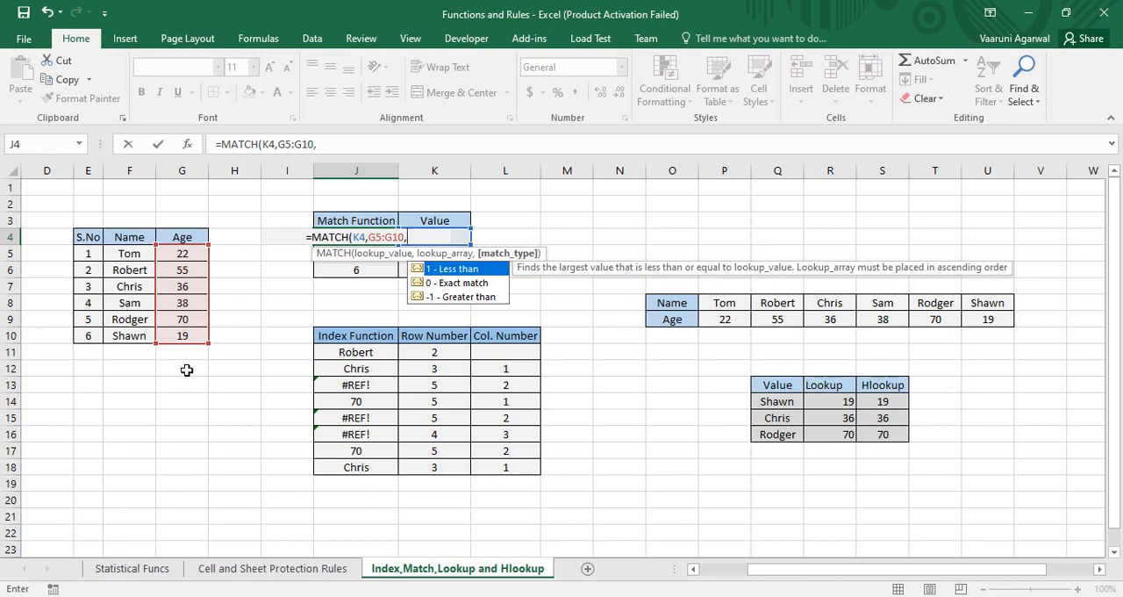
text(0))
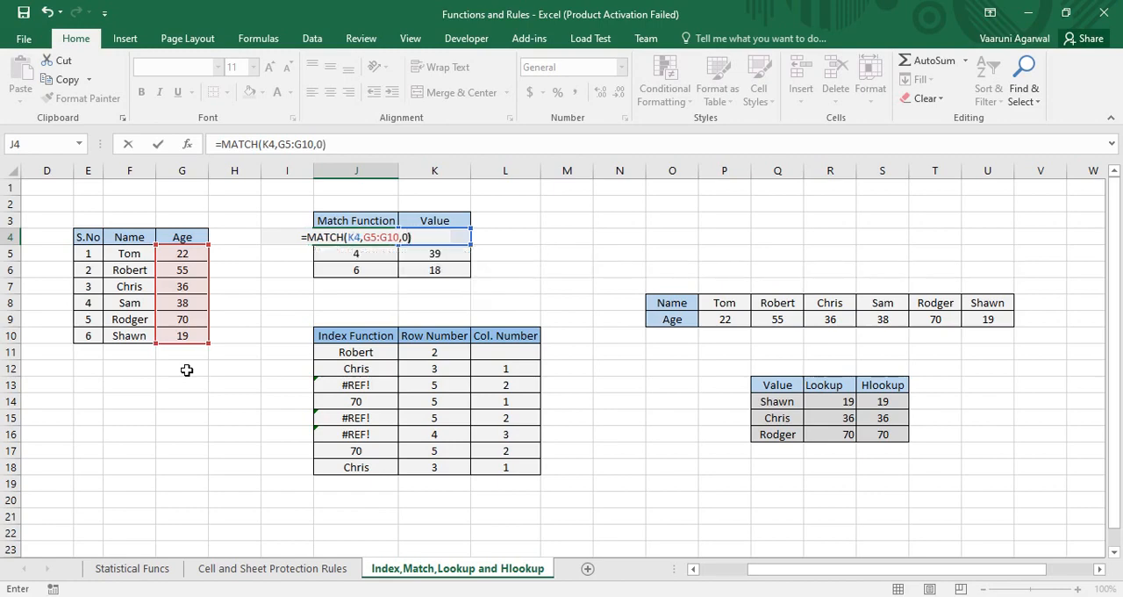
key(Return)
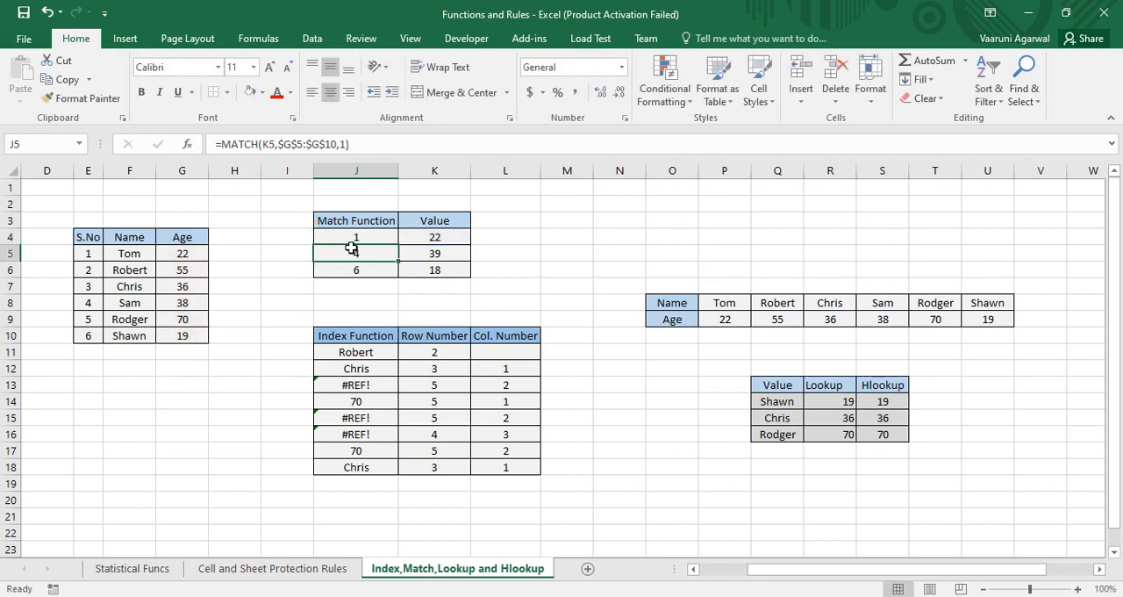
click(352, 237)
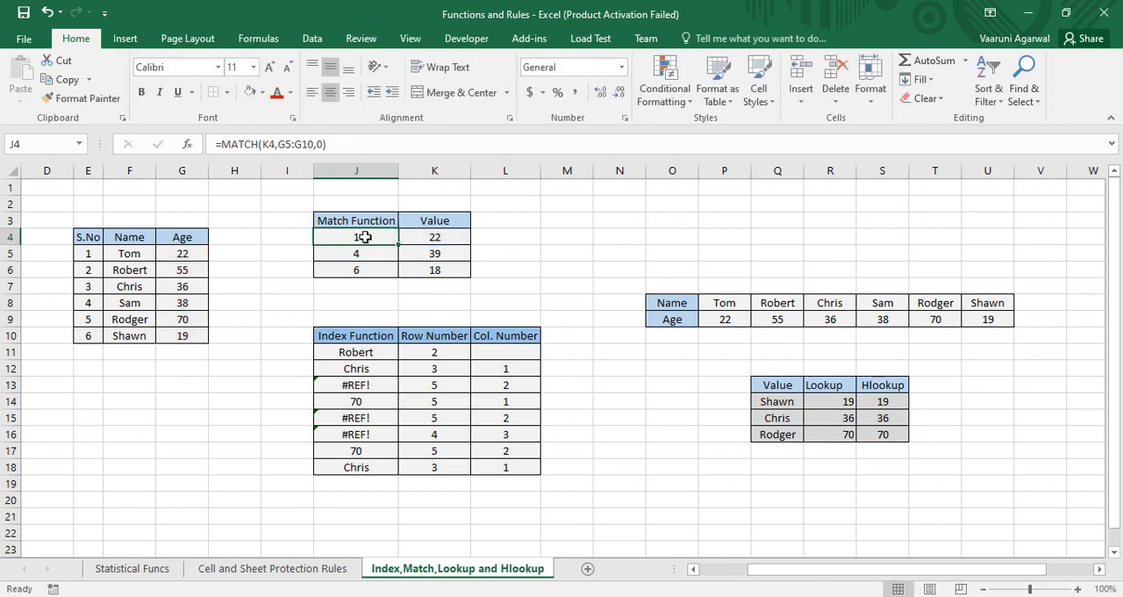
click(204, 257)
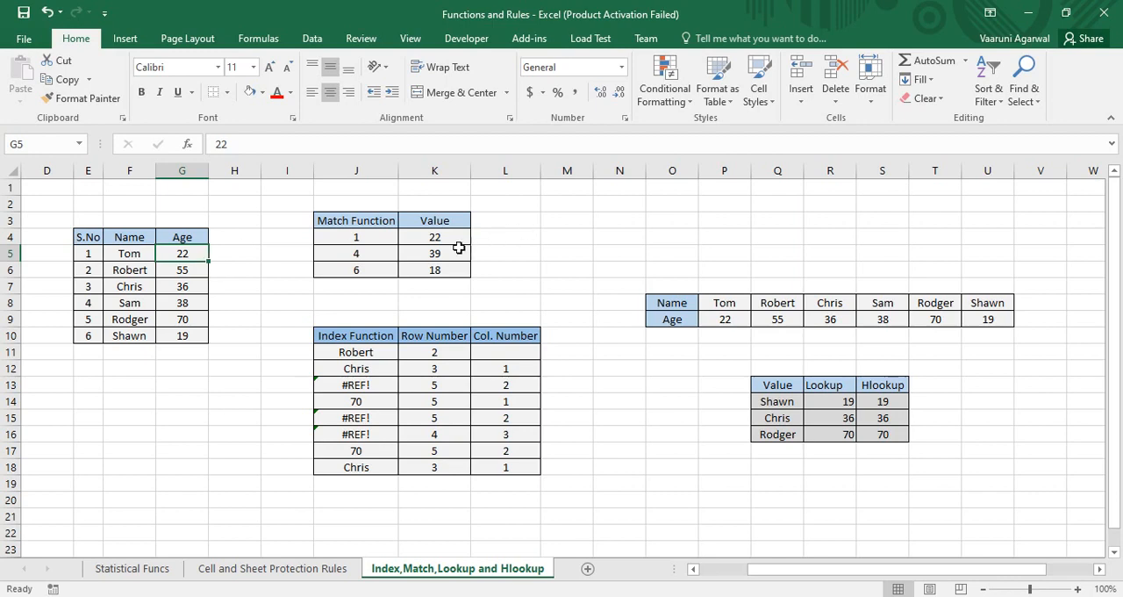
Step: Clear the existing MATCH formula from J5, beside the lookup value in K5
click(379, 259)
click(417, 252)
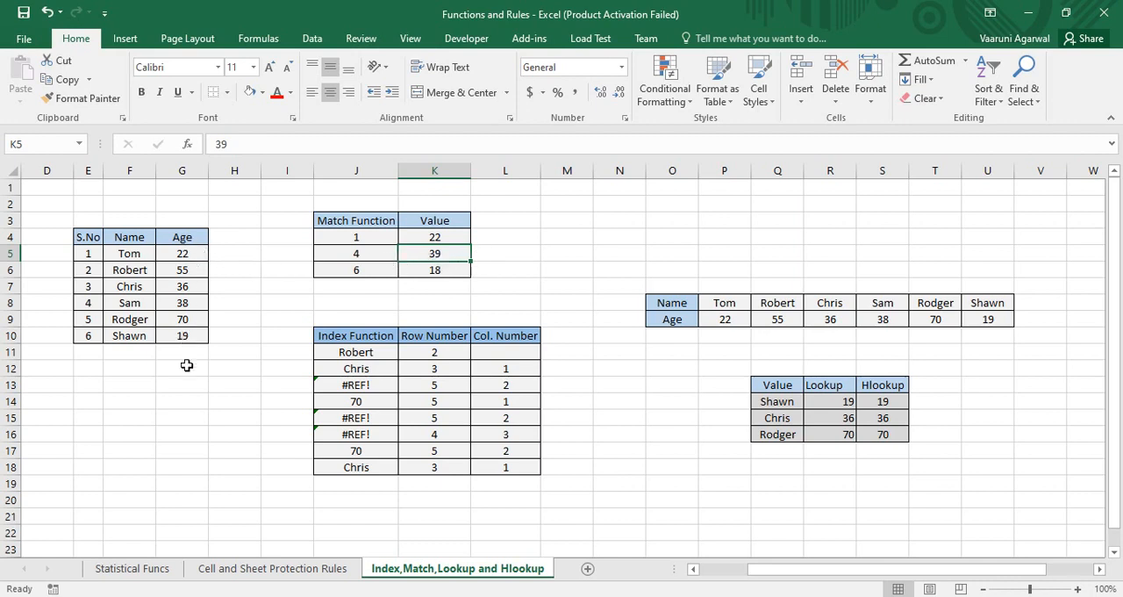
double_click(369, 255)
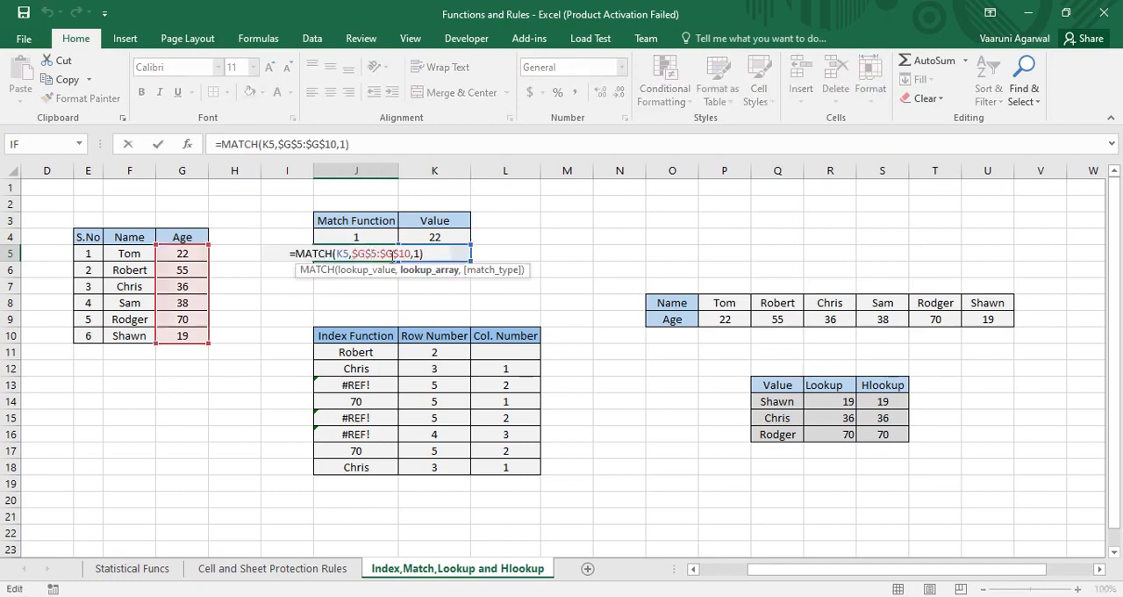
key(BackSpace)
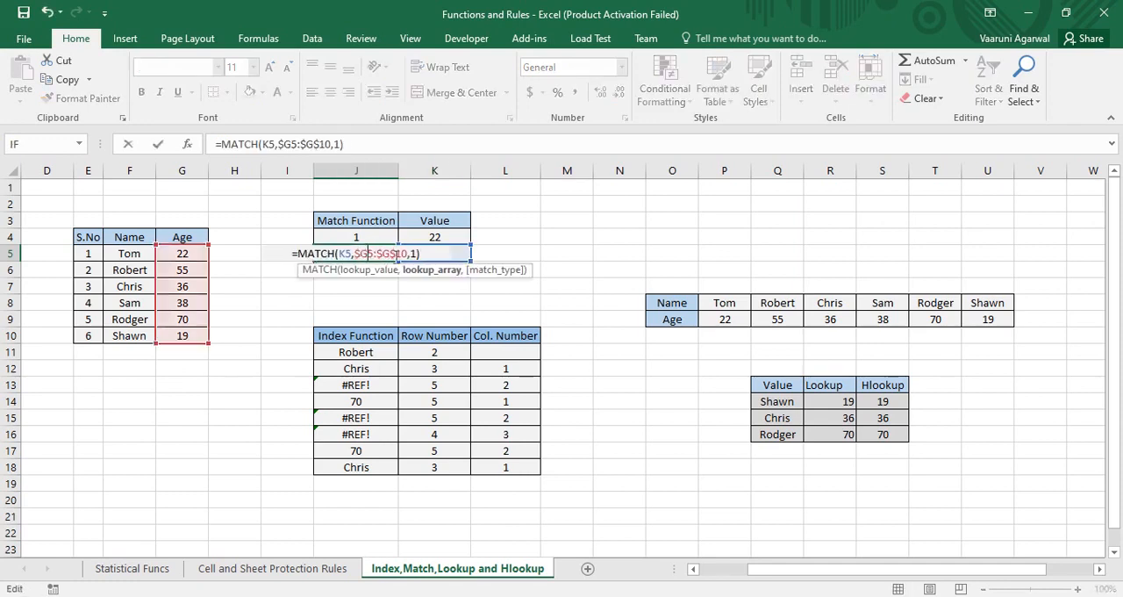
key(Right)
key(Right)
key(Right)
key(Right)
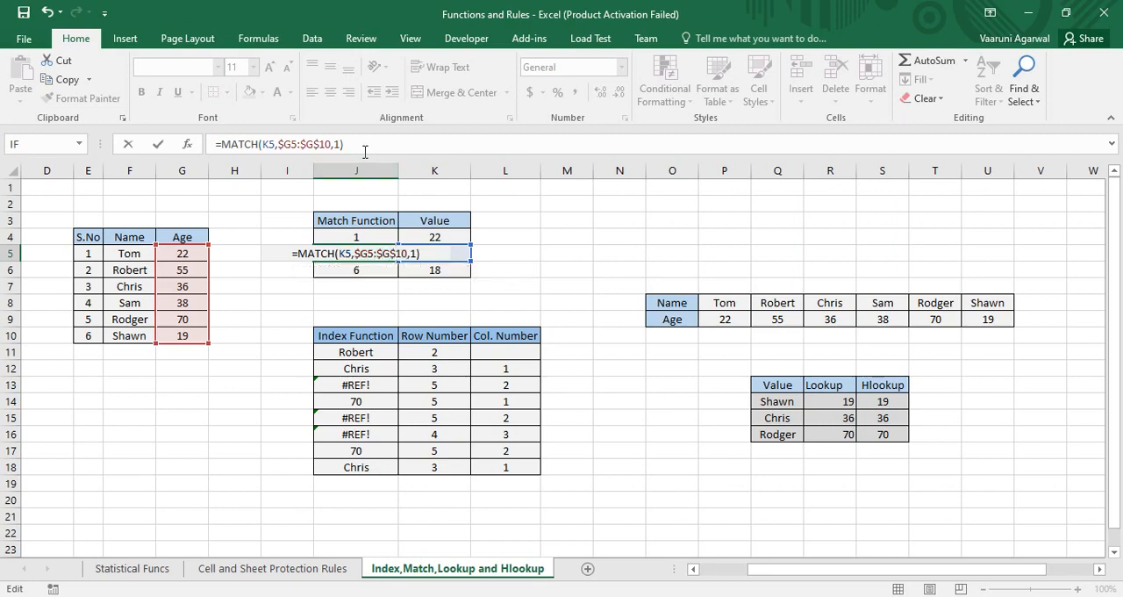
drag(367, 144, 212, 144)
key(BackSpace)
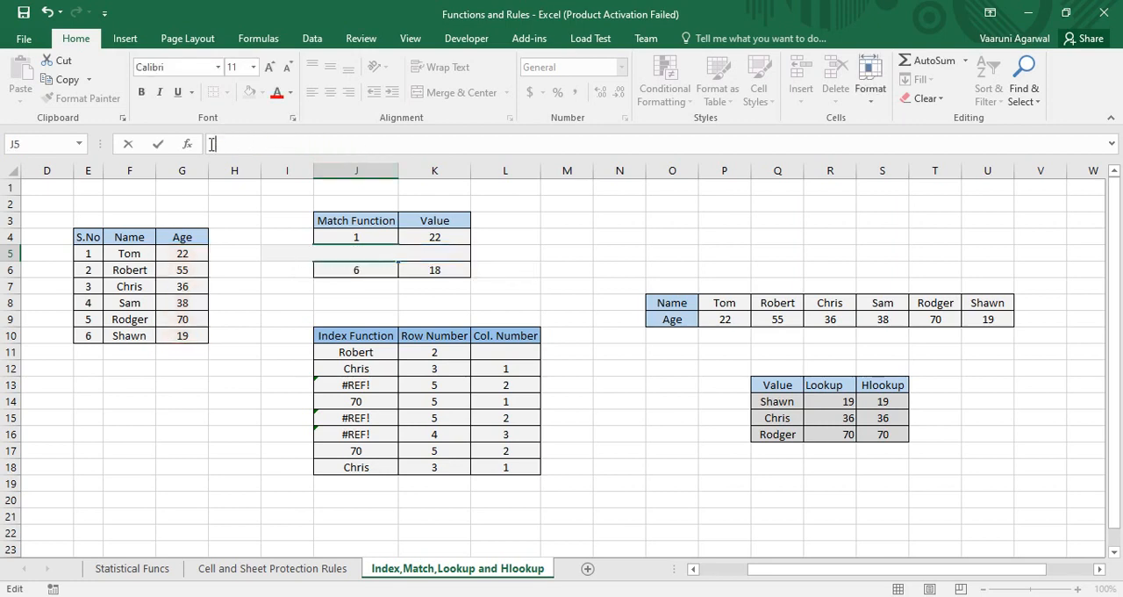
Step: Enter the less-than match formula =MATCH(K5,G5:G10,1) in J5
text(=)
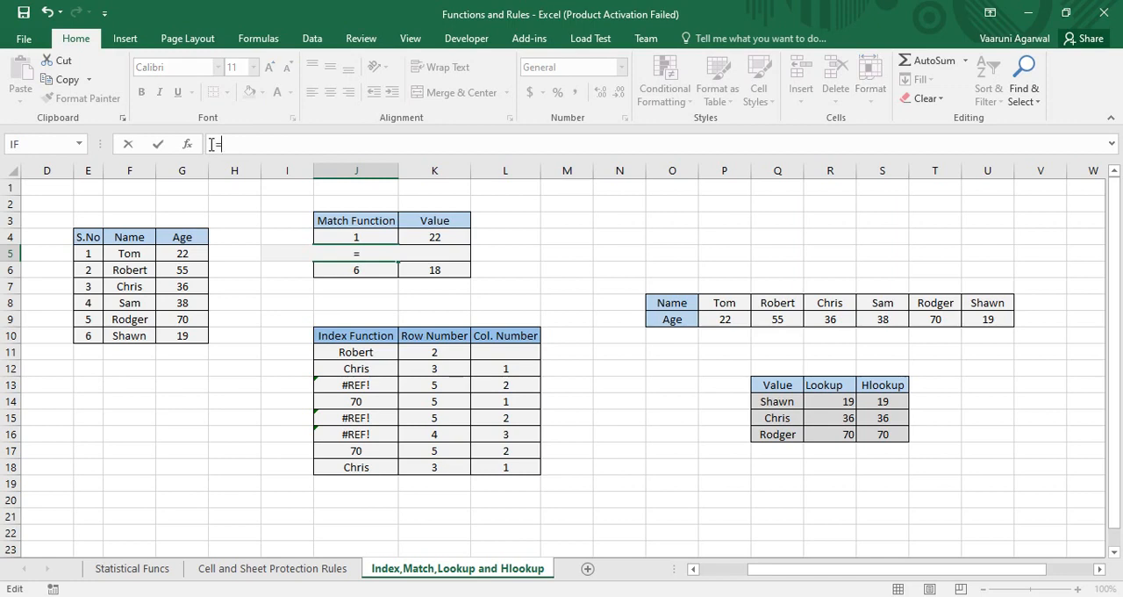
text(ma)
text(t)
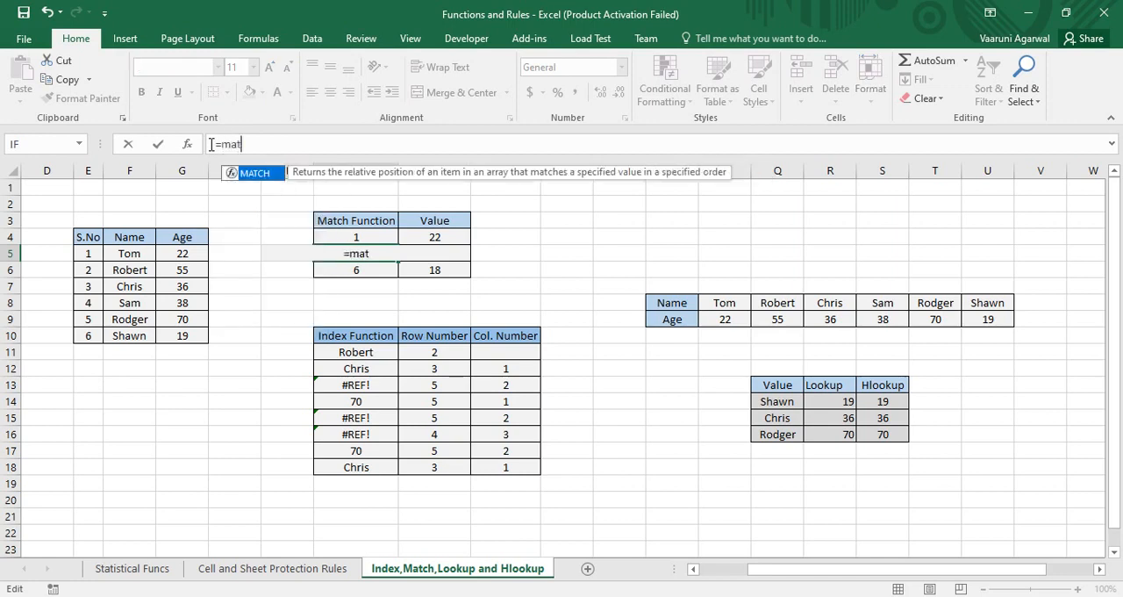
key(Tab)
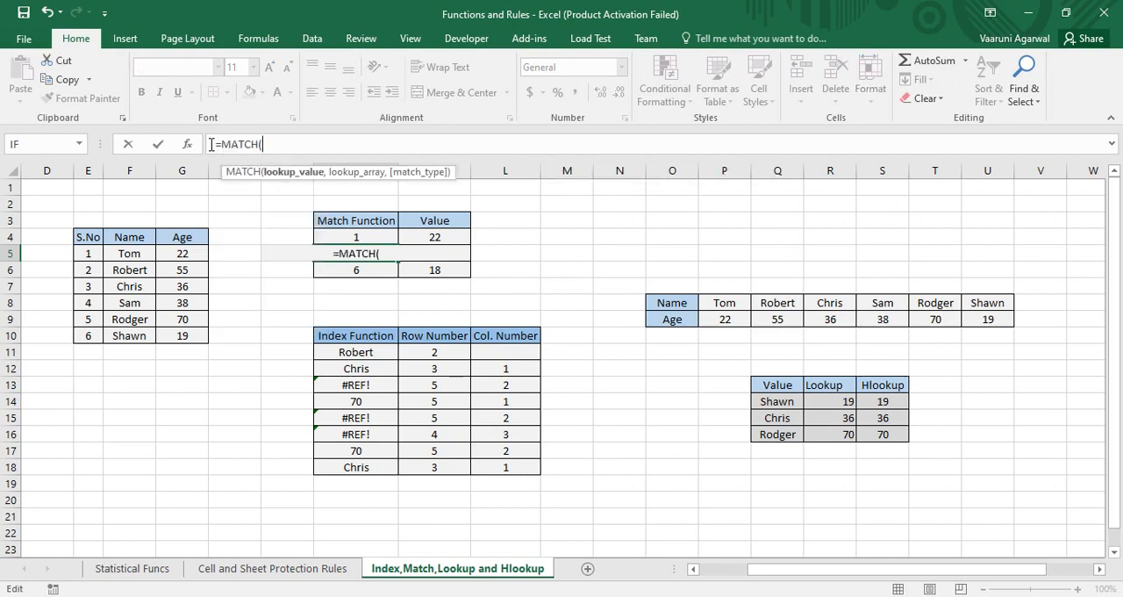
click(455, 251)
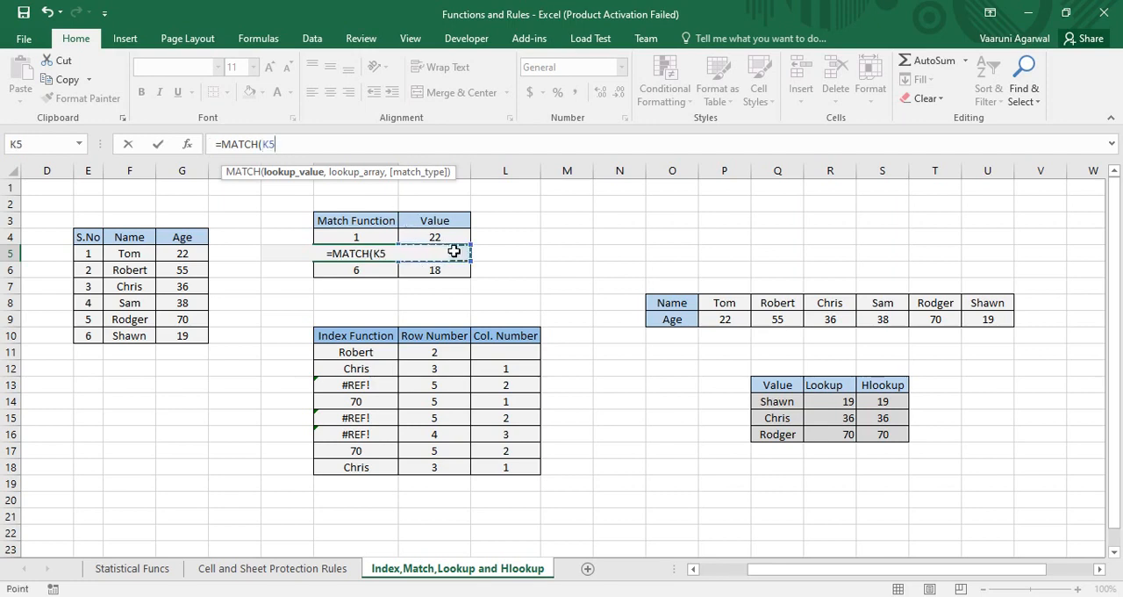
text(,)
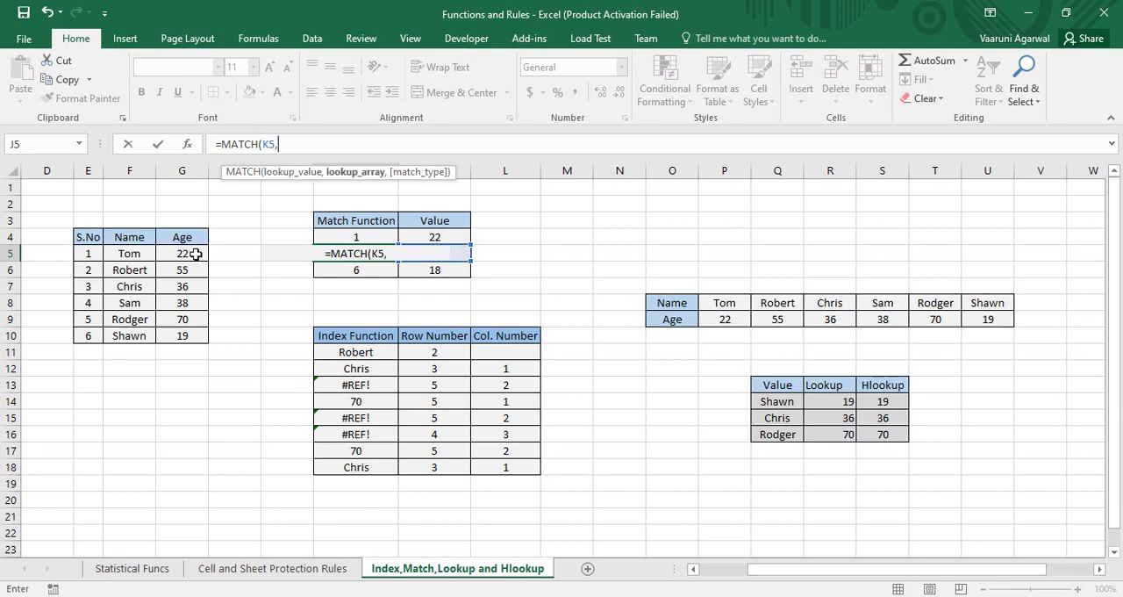
drag(189, 253, 184, 335)
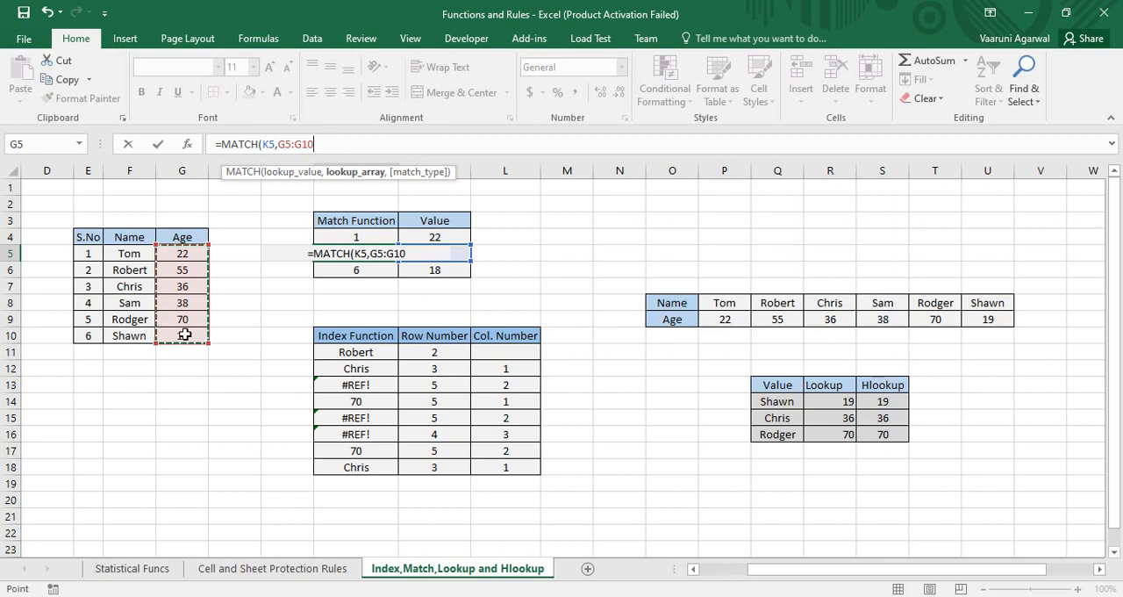
text(,)
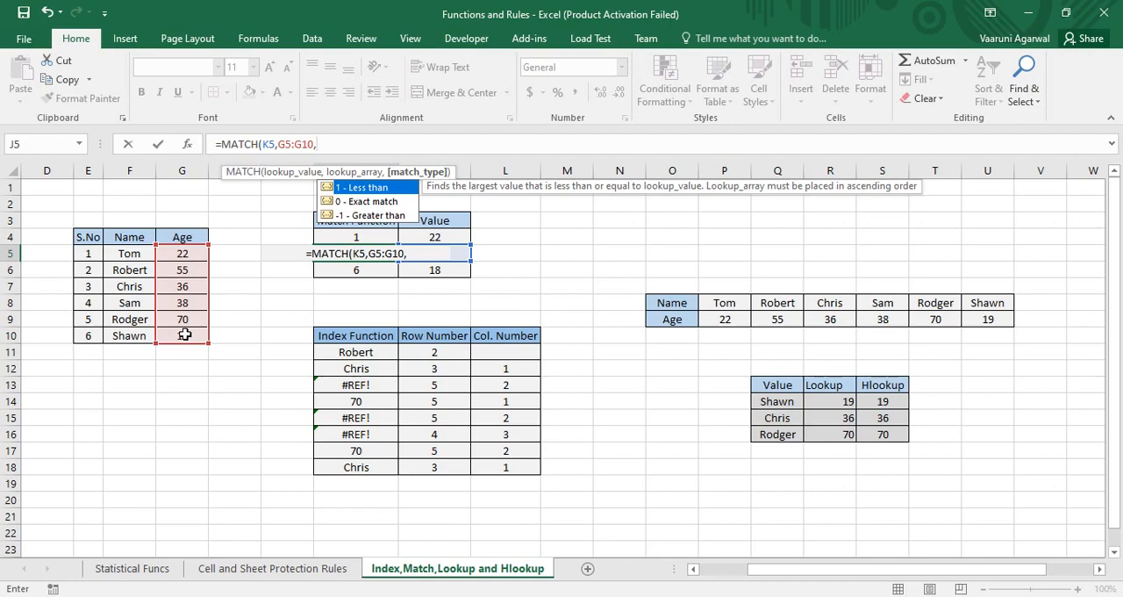
text(1)
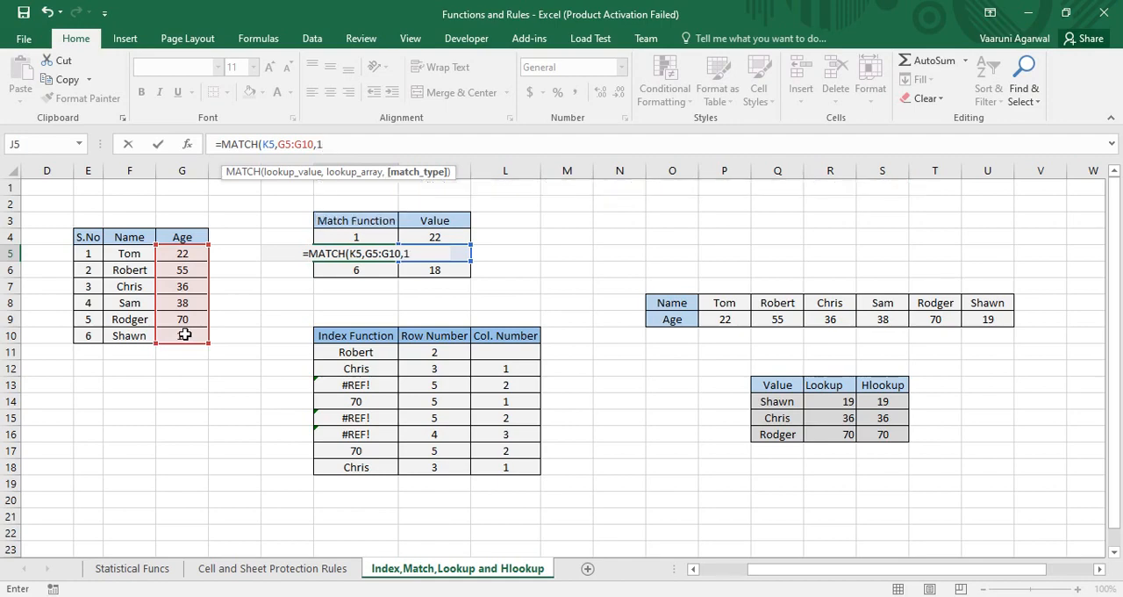
text())
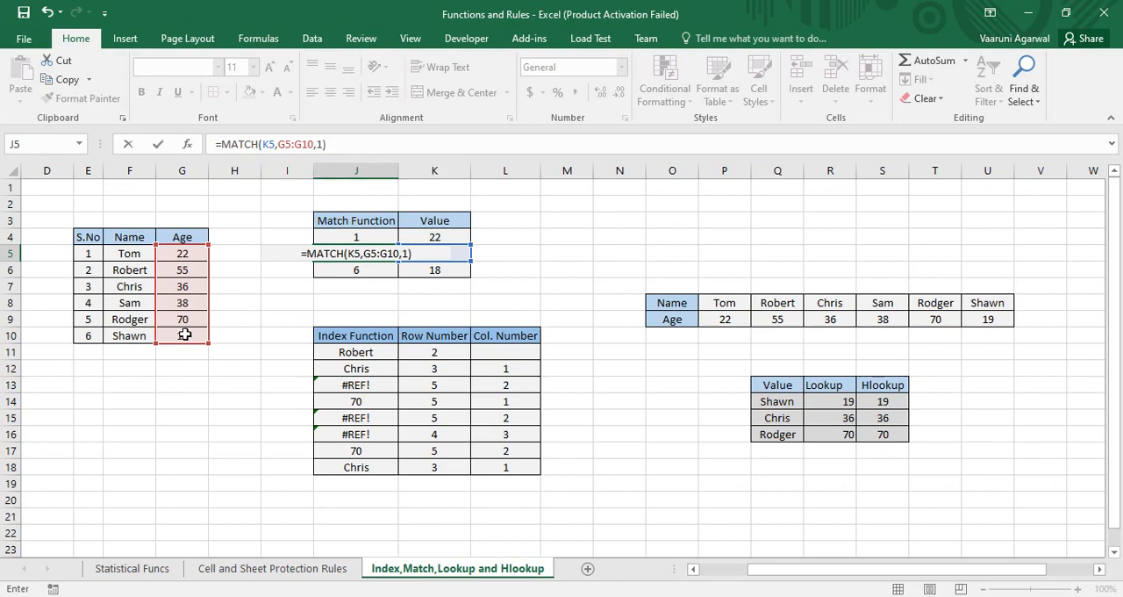
key(Return)
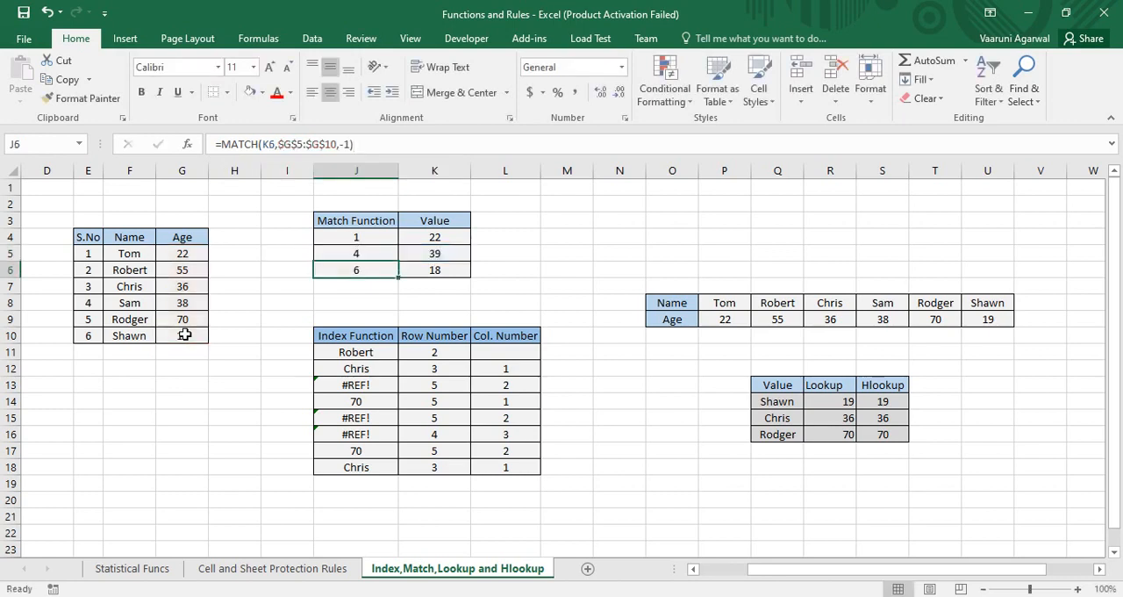
Step: Compare the lookup value in K5 and the MATCH result in J5 with the ages in G5:G8
click(426, 254)
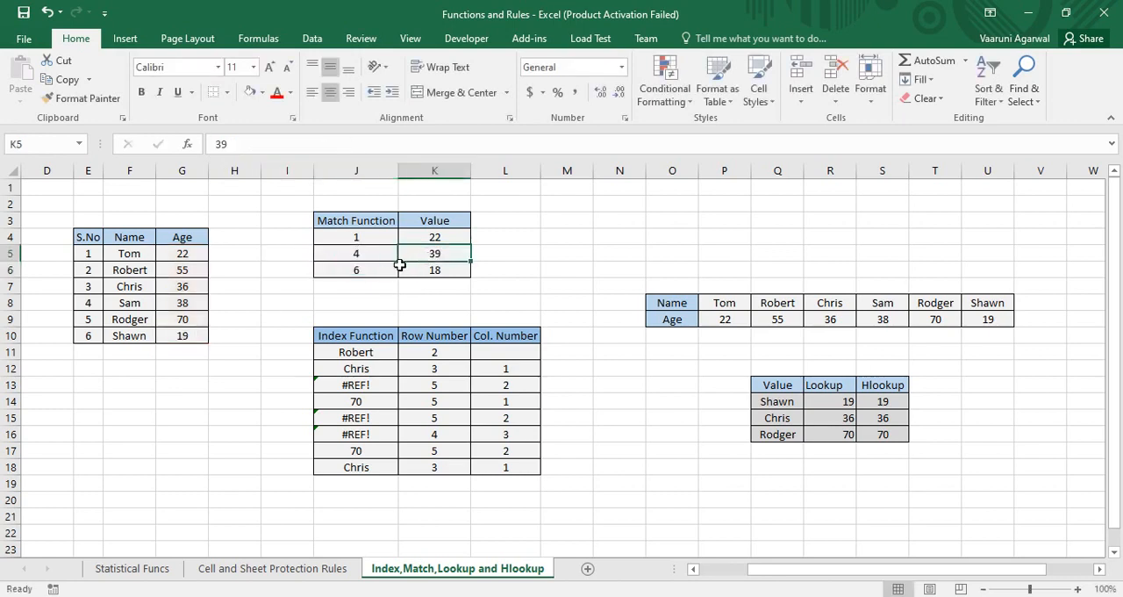
click(356, 254)
click(193, 254)
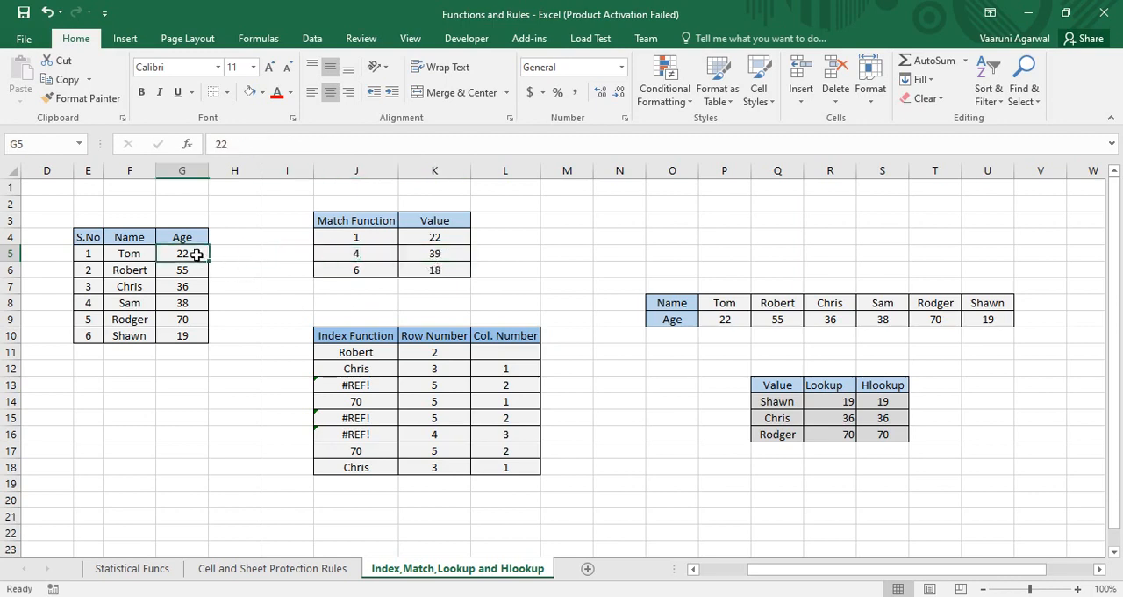
click(189, 270)
click(188, 287)
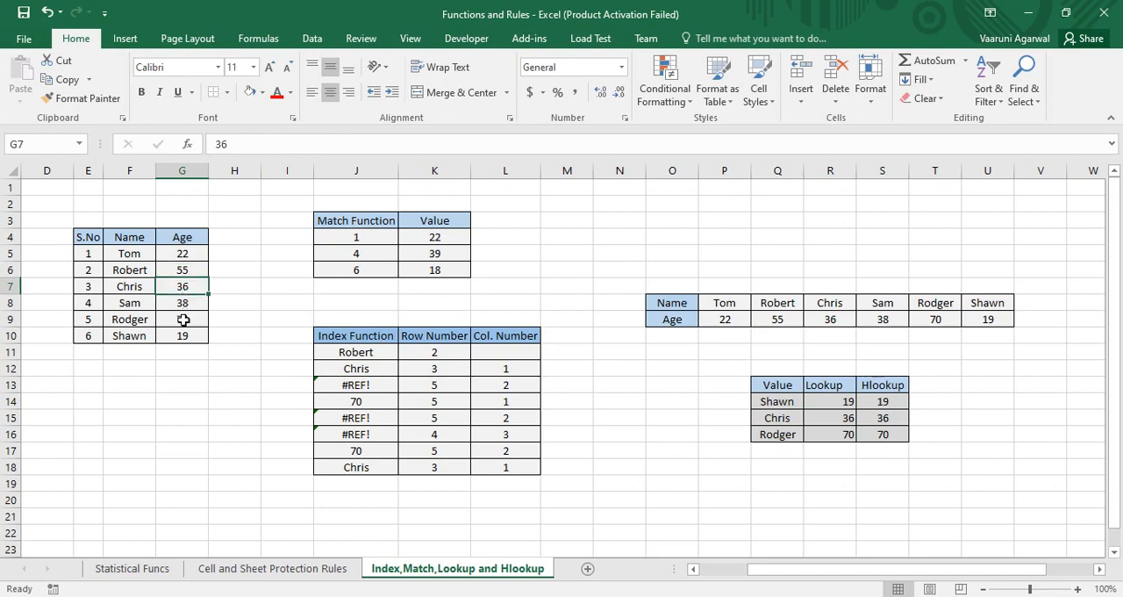
click(189, 305)
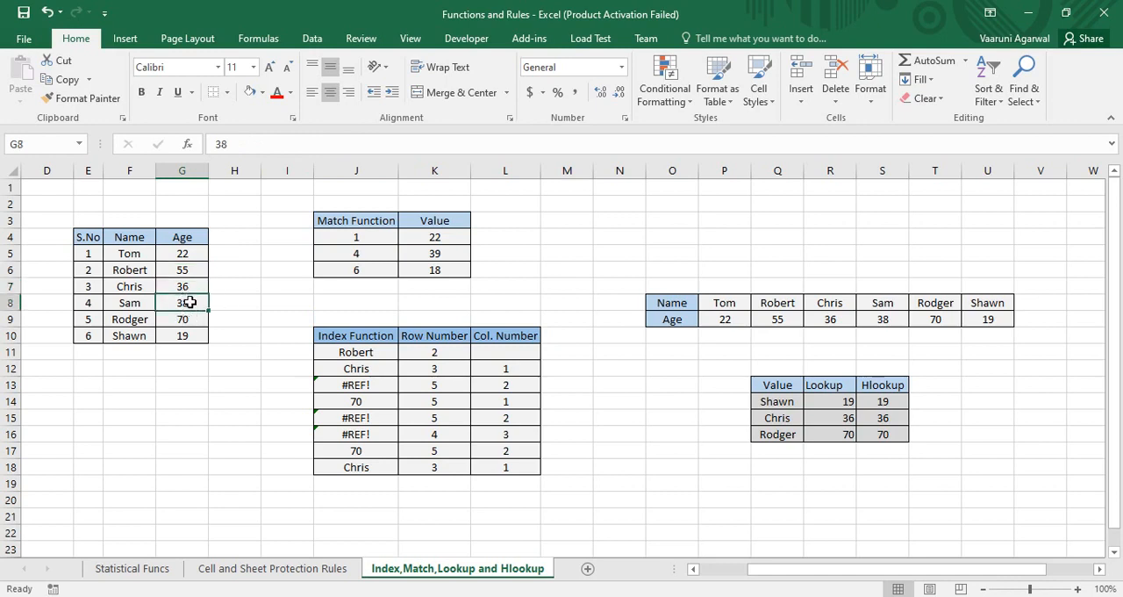
Step: Remove the existing arguments from the MATCH formula in J6, beside the lookup value in K6
click(414, 255)
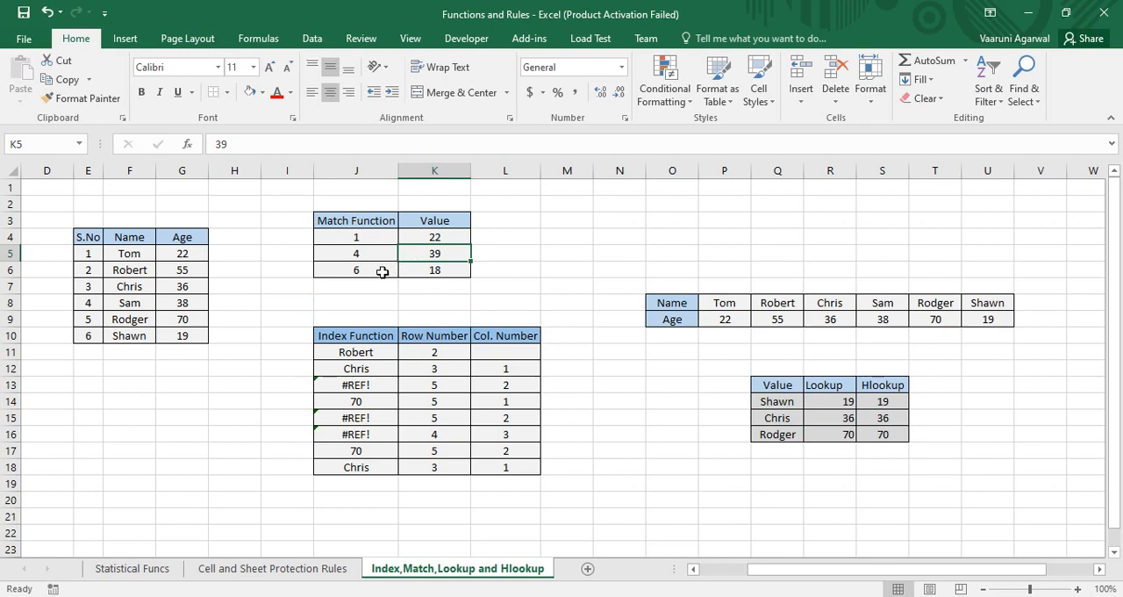
click(421, 274)
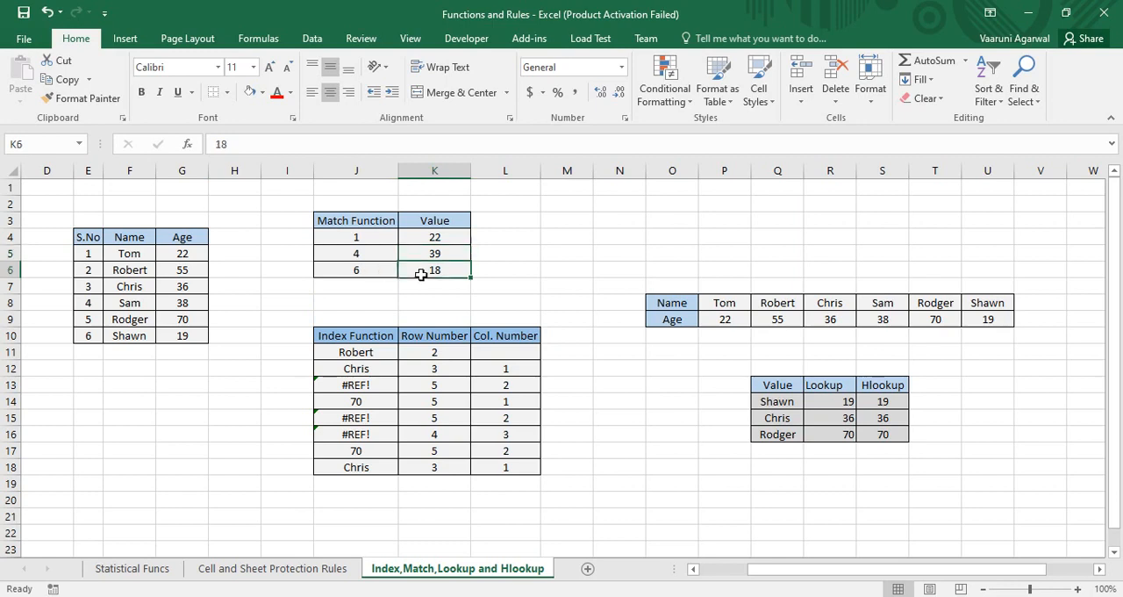
click(353, 282)
click(358, 271)
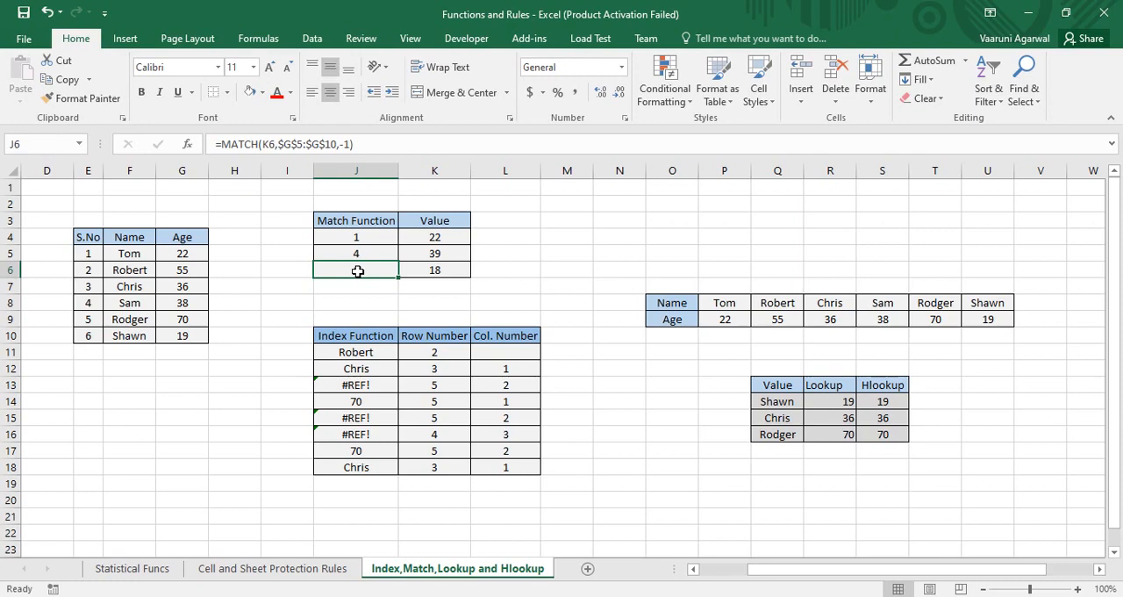
double_click(358, 271)
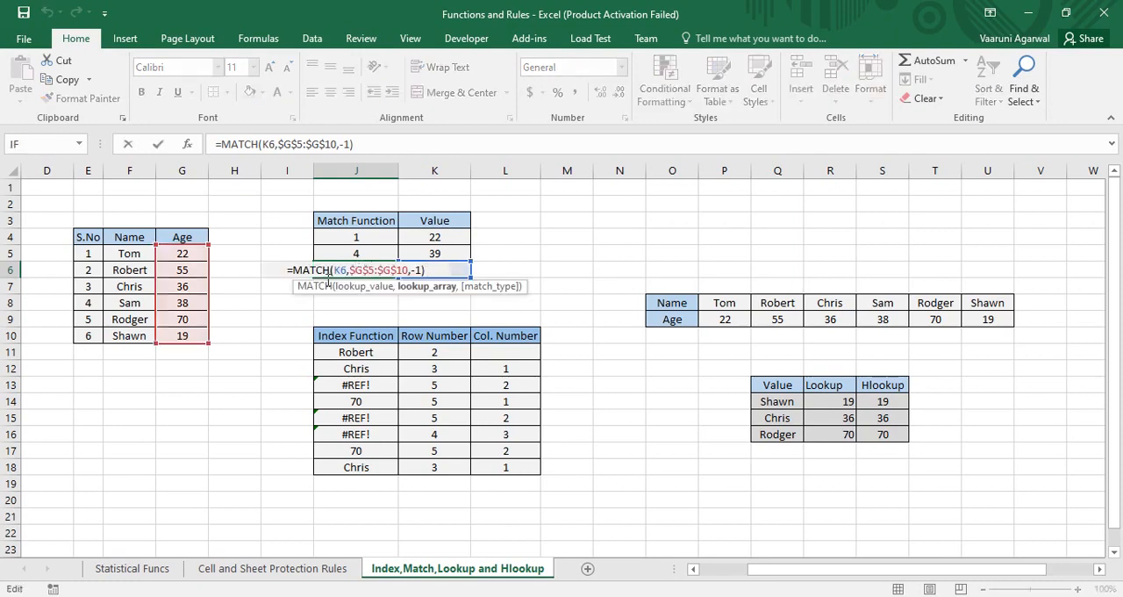
drag(426, 271, 331, 276)
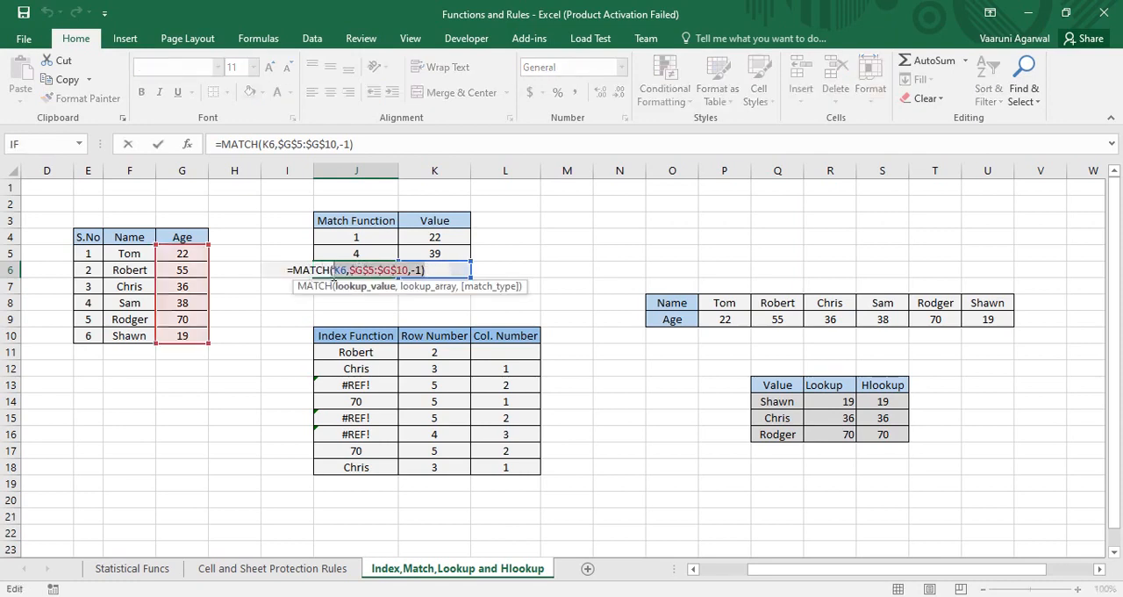
key(BackSpace)
Step: Complete the J6 formula as the greater-than match =MATCH(K6,G5:G10,-1)
click(463, 272)
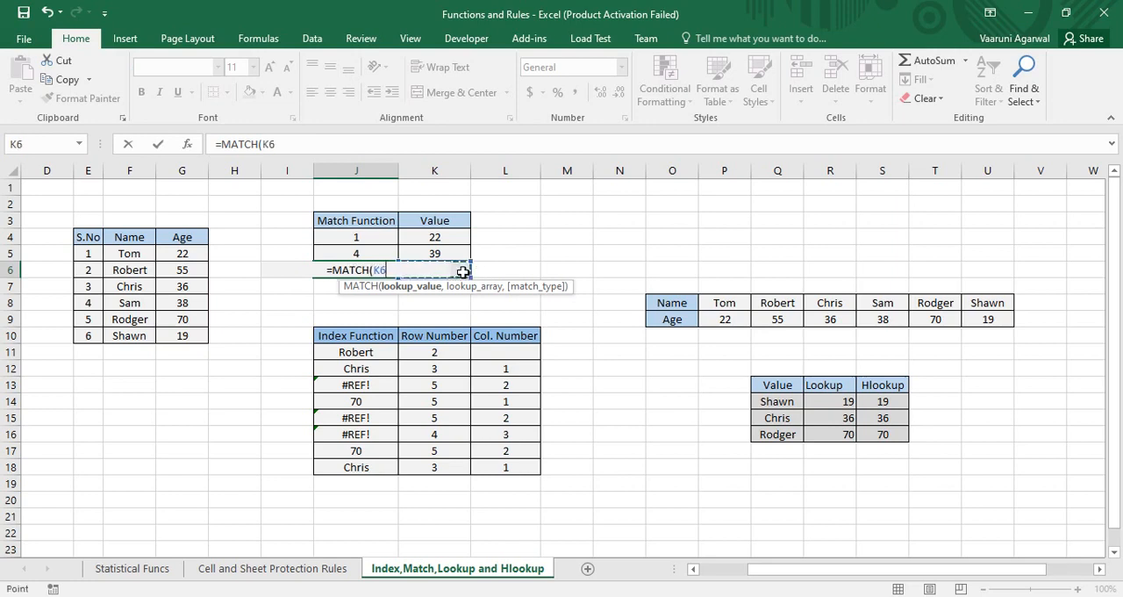
text(,)
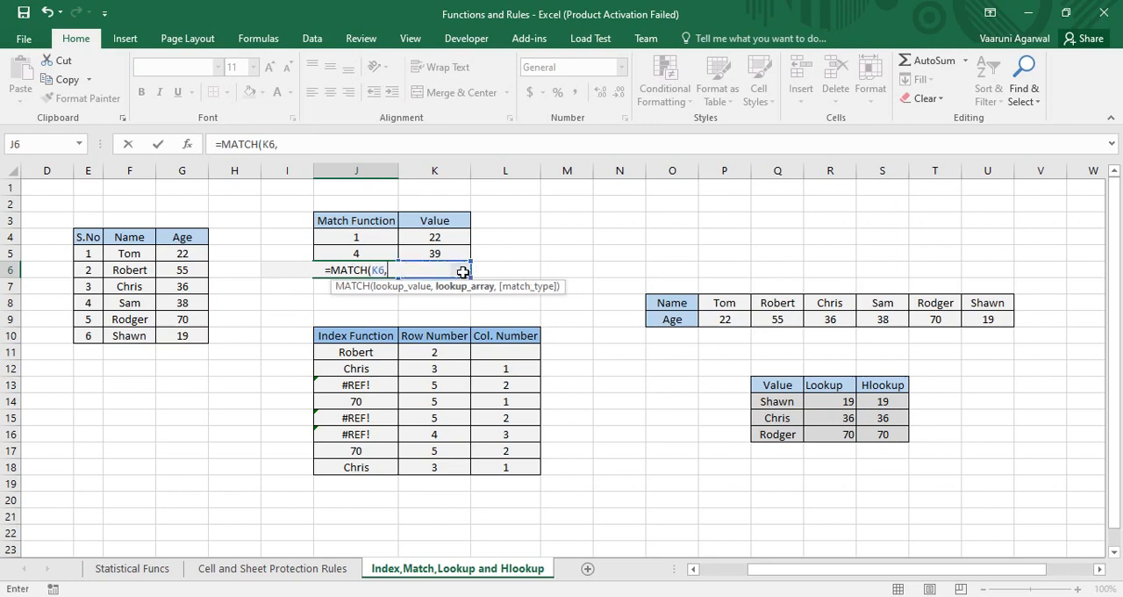
drag(182, 253, 186, 347)
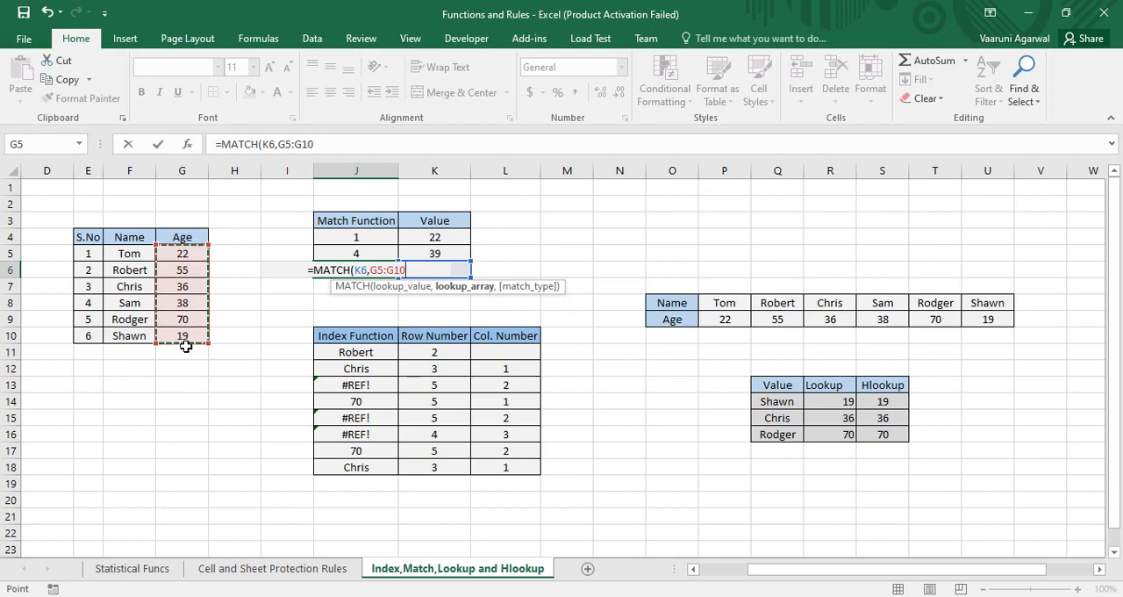
text(,)
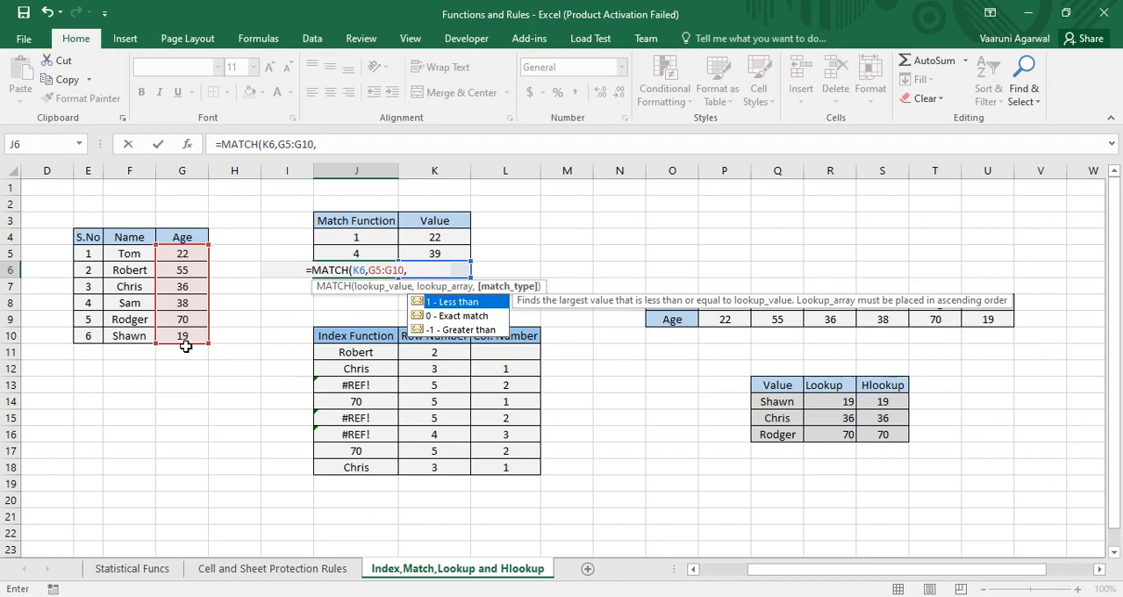
text(-1)
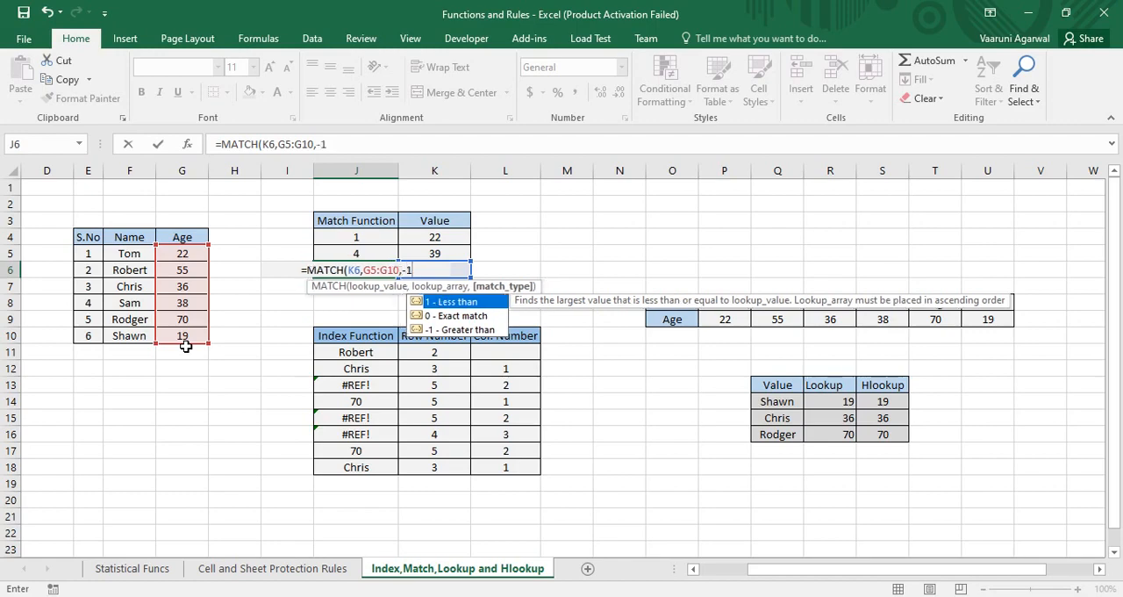
text())
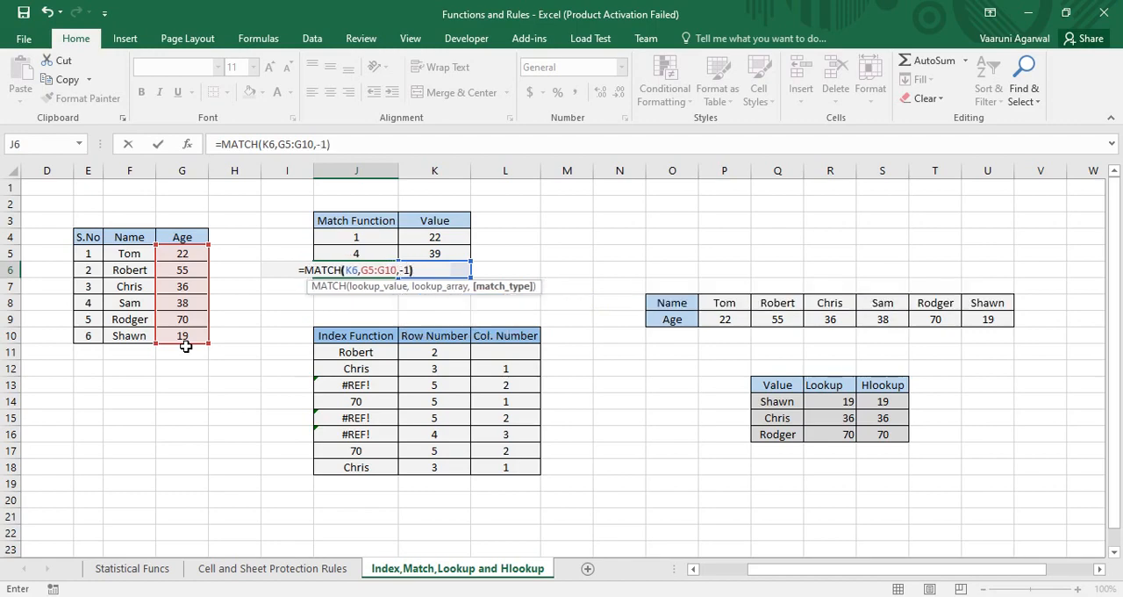
key(Return)
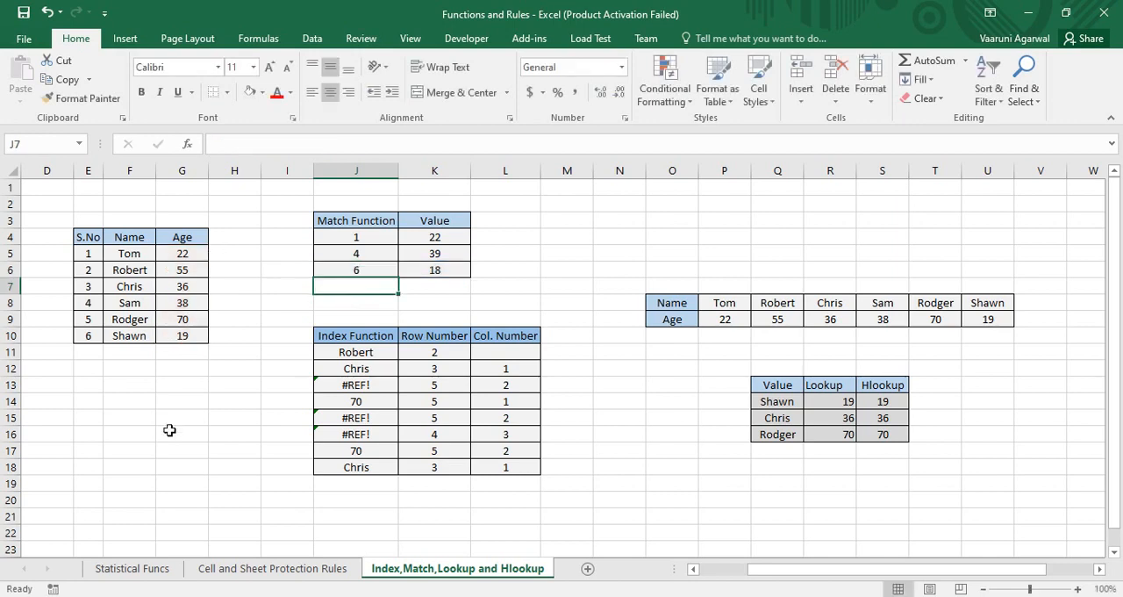
Step: Compare the lookup value in K6 with the last serial number in E10 and age in G10
click(95, 342)
click(175, 340)
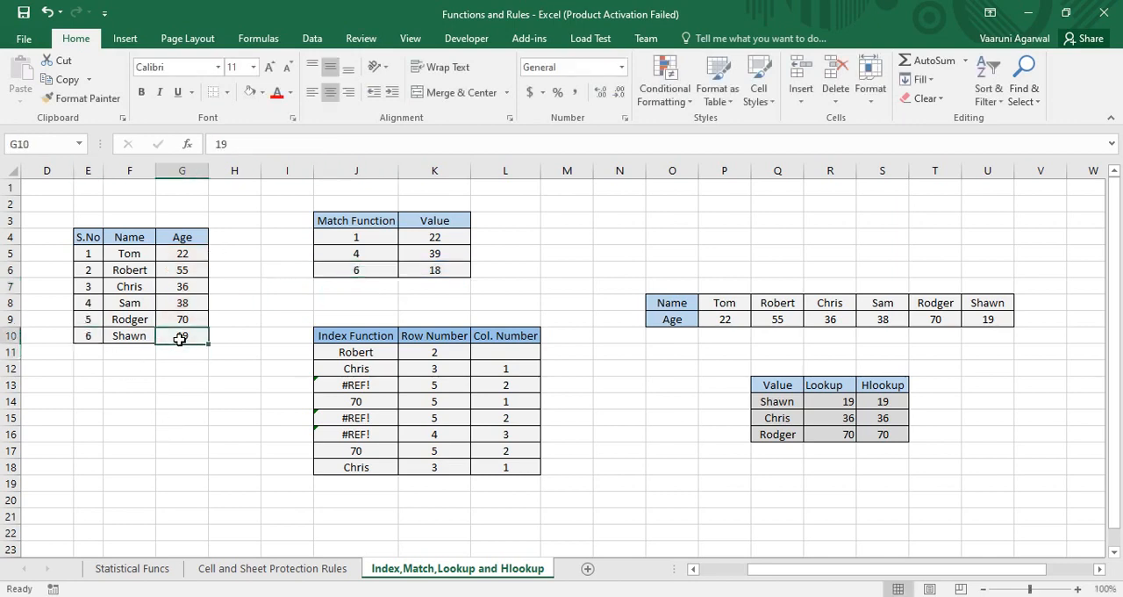
click(441, 269)
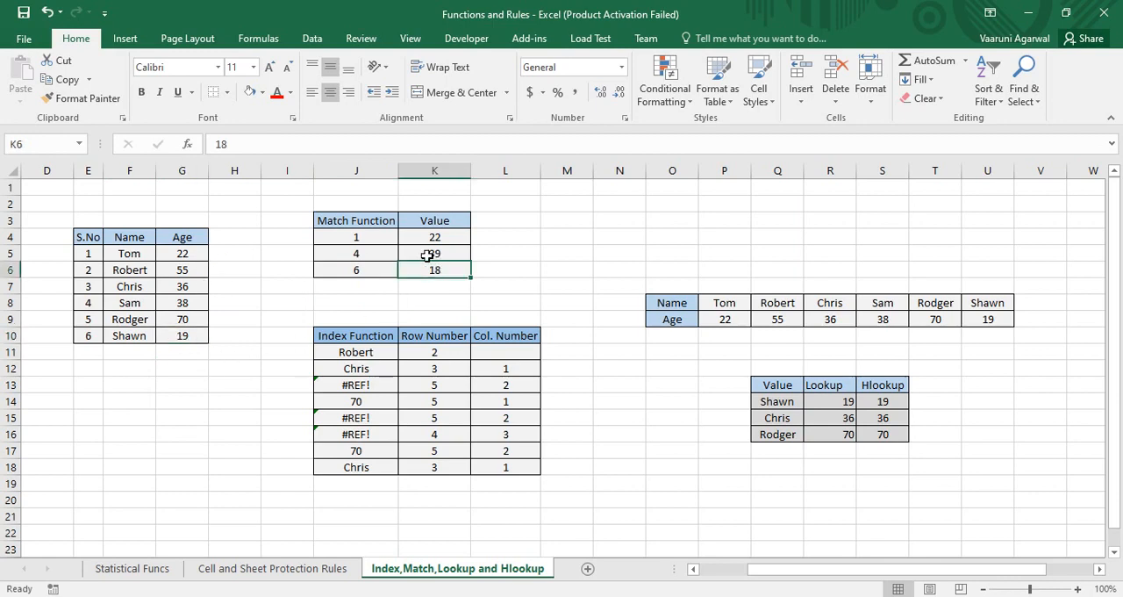
Step: Enter 22 as an additional lookup value in K7, below the Match Function table
click(451, 286)
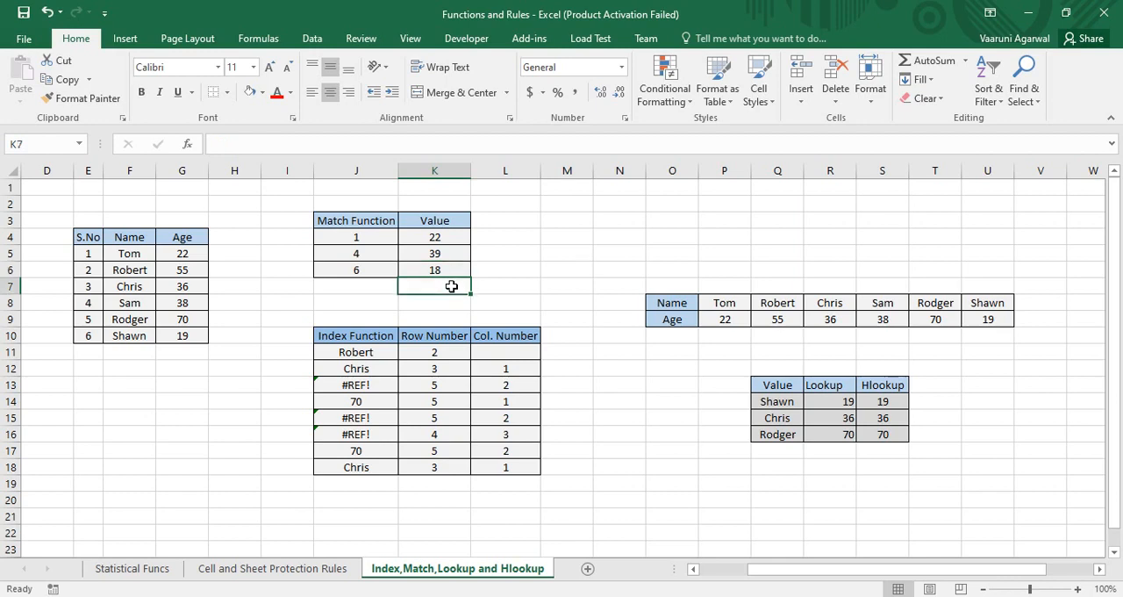
text(22)
key(BackSpace)
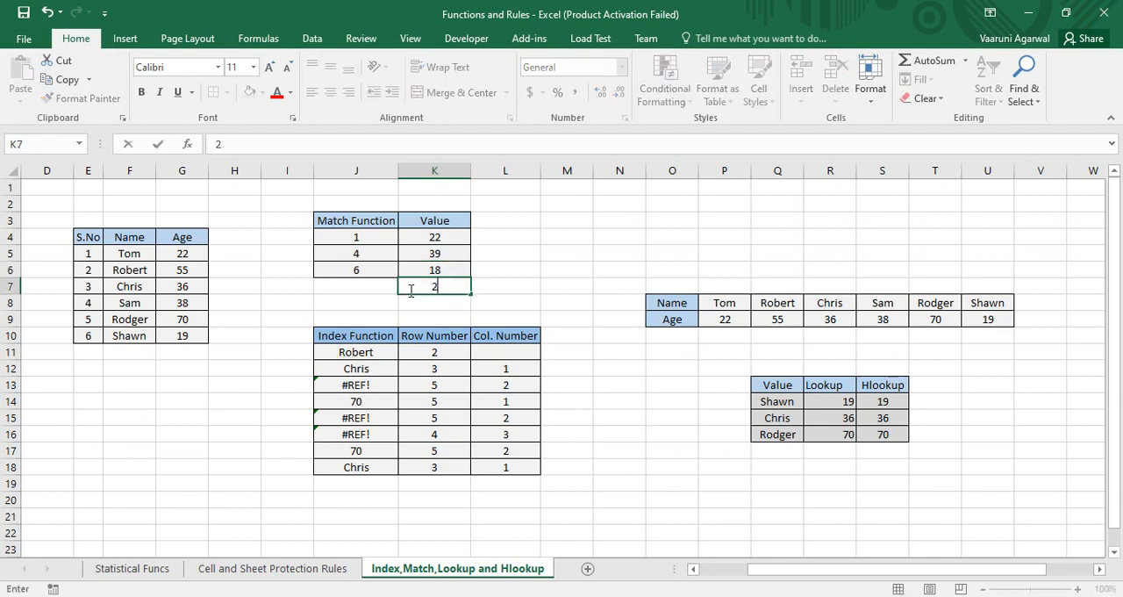
text(22)
key(Left)
Step: Try to start a MATCH formula in J7 with the partial entry =mat
text(=mat)
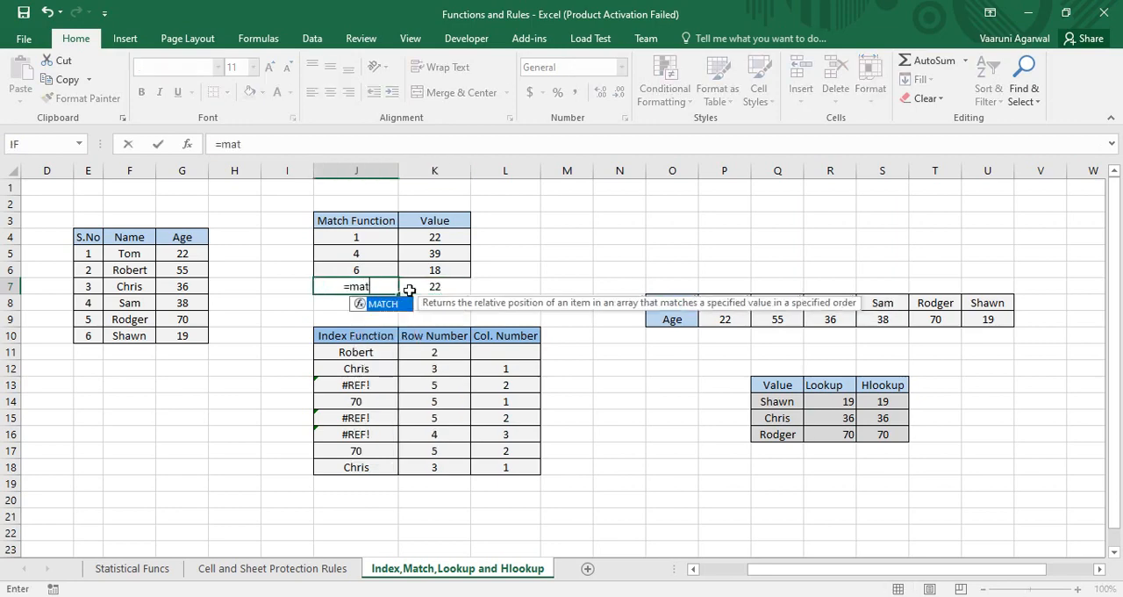
key(Return)
double_click(387, 287)
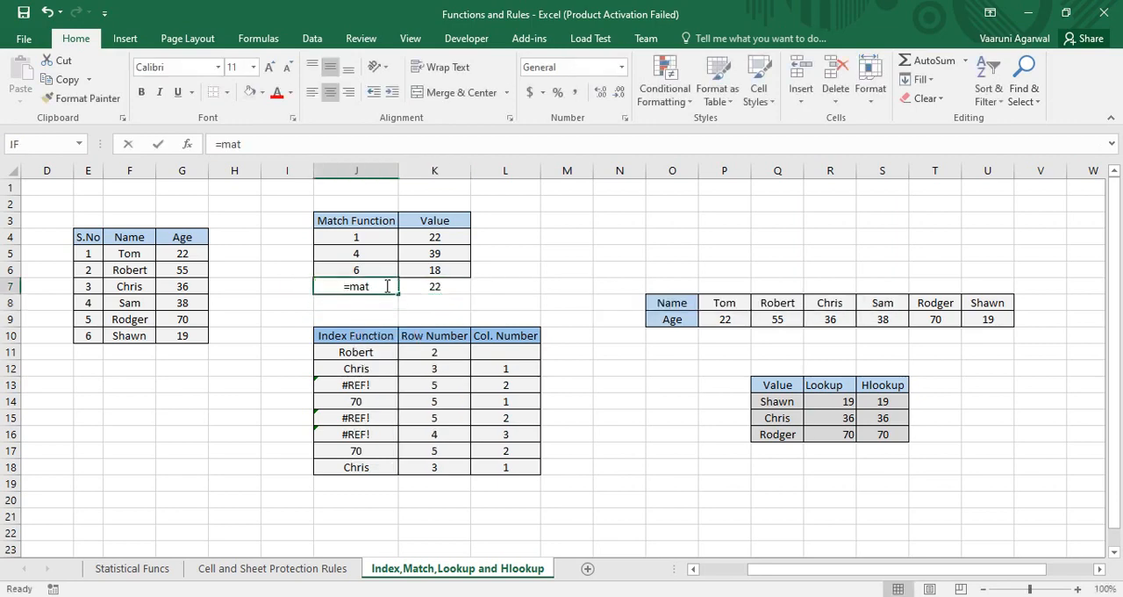
key(Tab)
key(BackSpace)
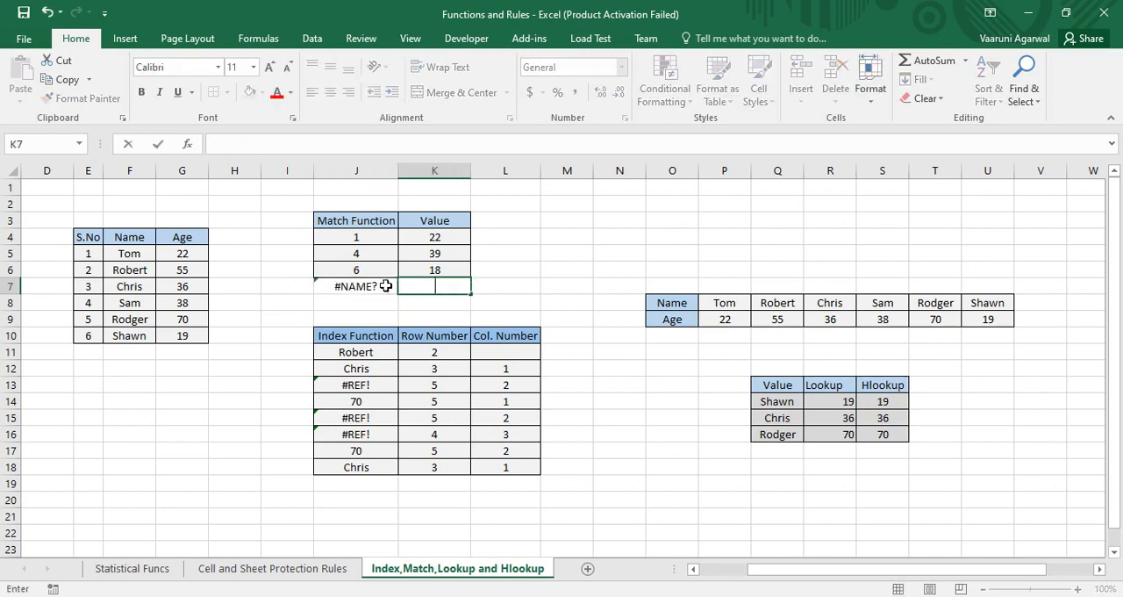
key(Escape)
click(386, 286)
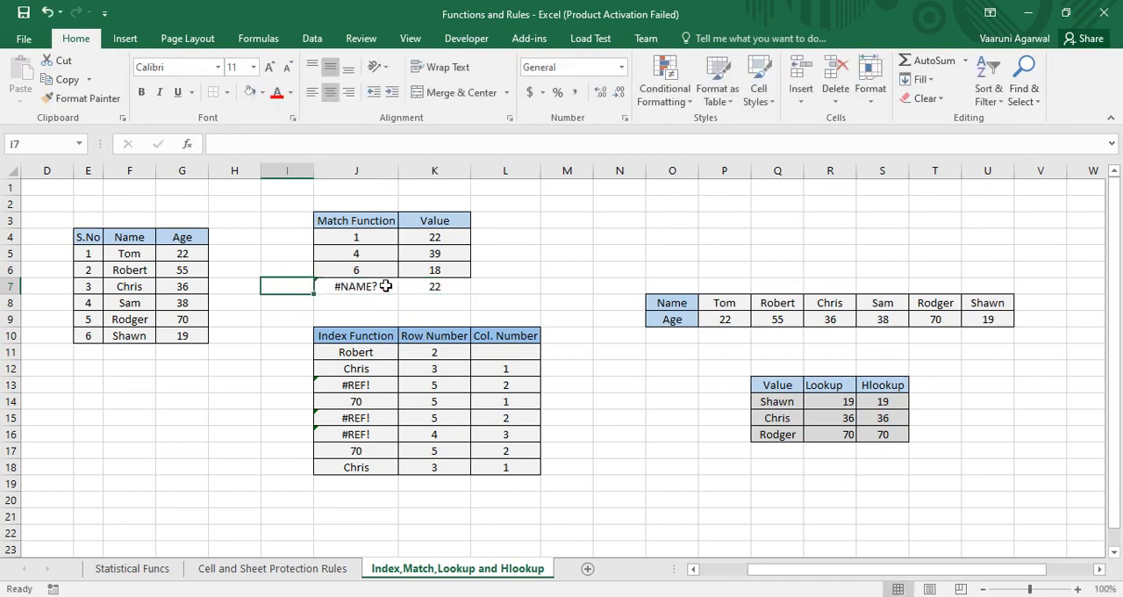
Step: Complete the J7 formula as =MATCH(G5,G5:G10), omitting the match type, and review it
double_click(386, 286)
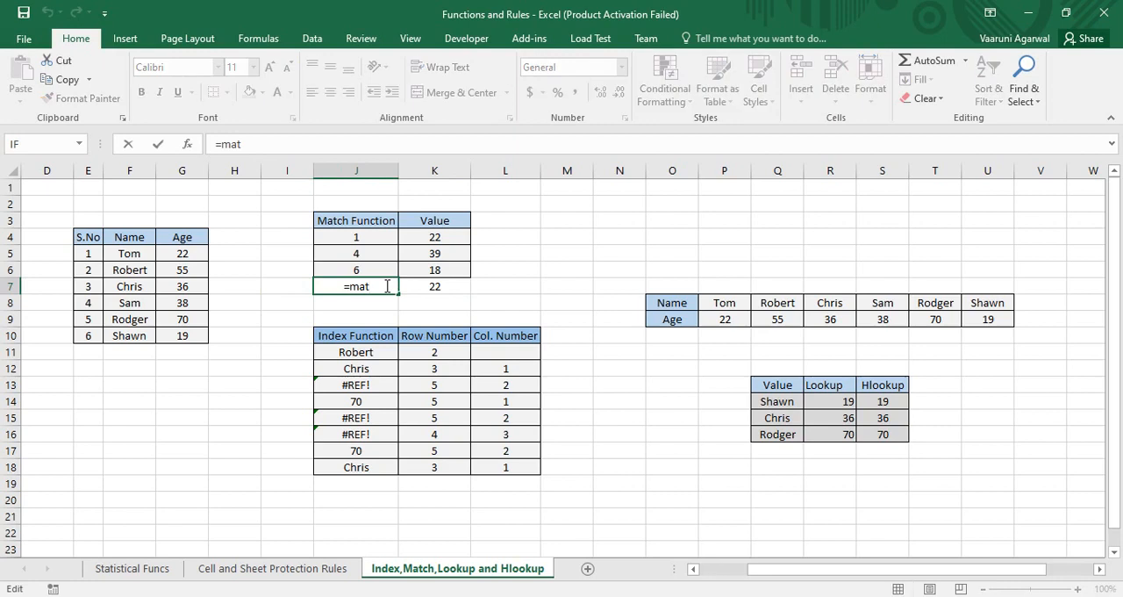
text(c)
key(Tab)
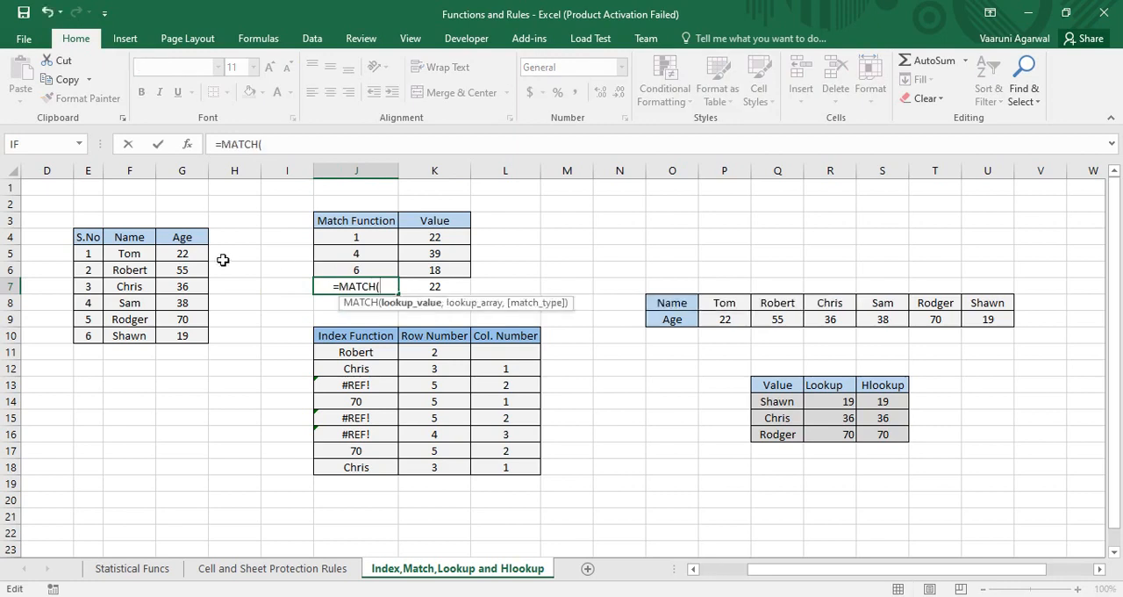
click(195, 251)
text(,)
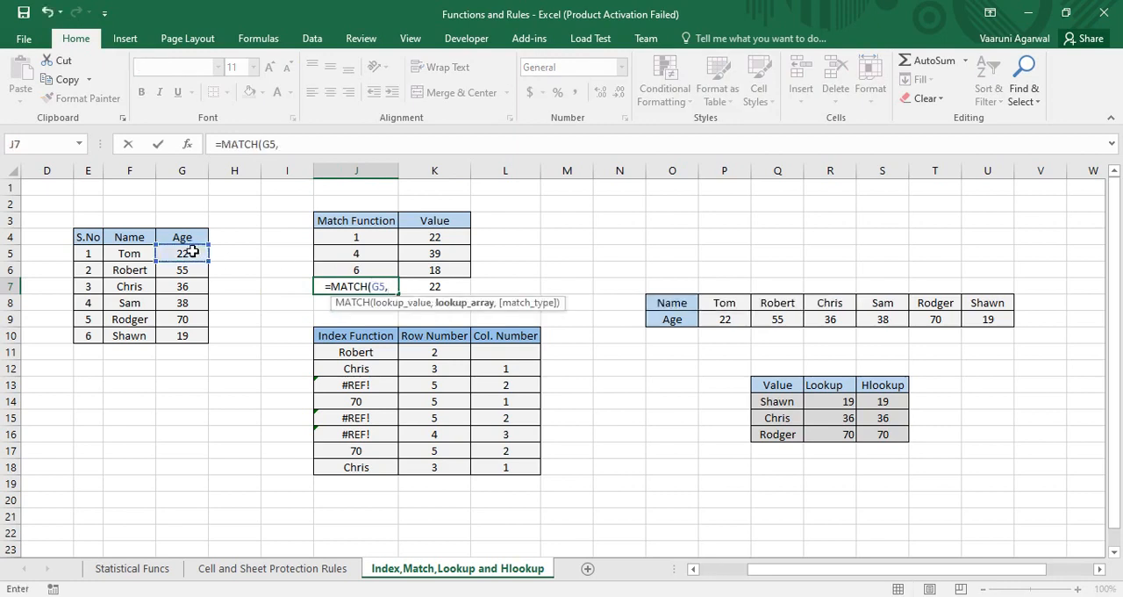
drag(194, 255, 200, 344)
key(Return)
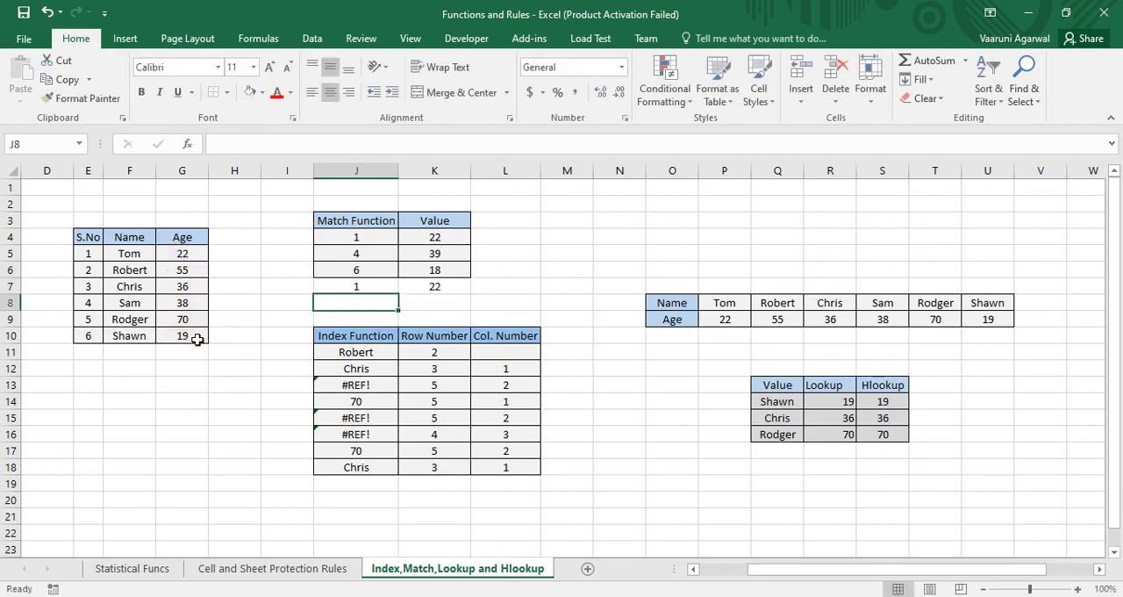
click(365, 288)
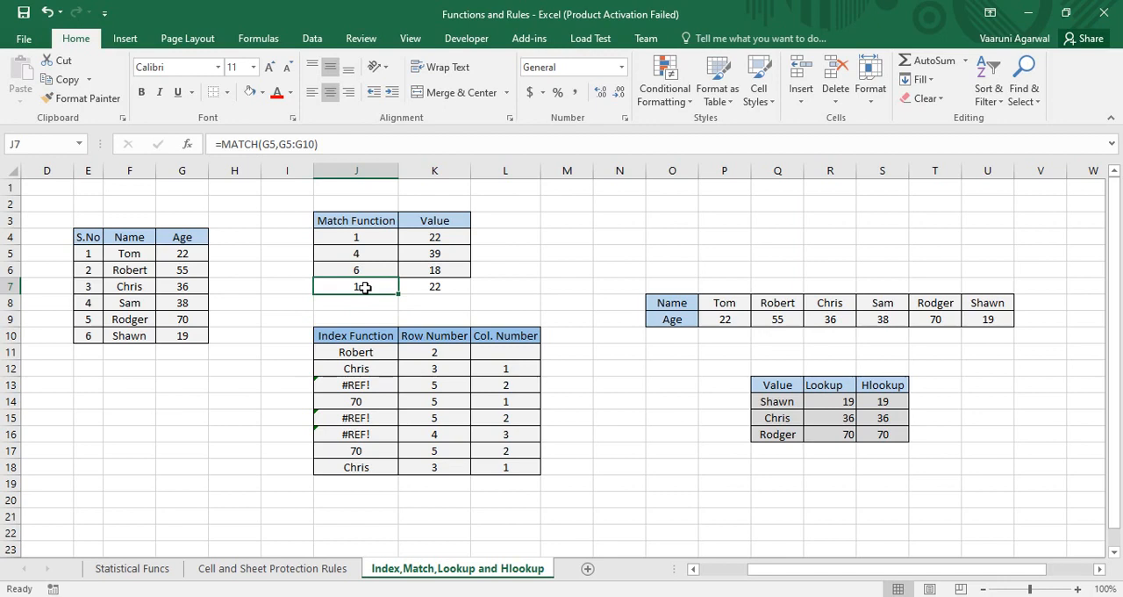
Step: Examine the INDEX formula in J11 together with its row number cell K11 and column number cell L11
click(382, 356)
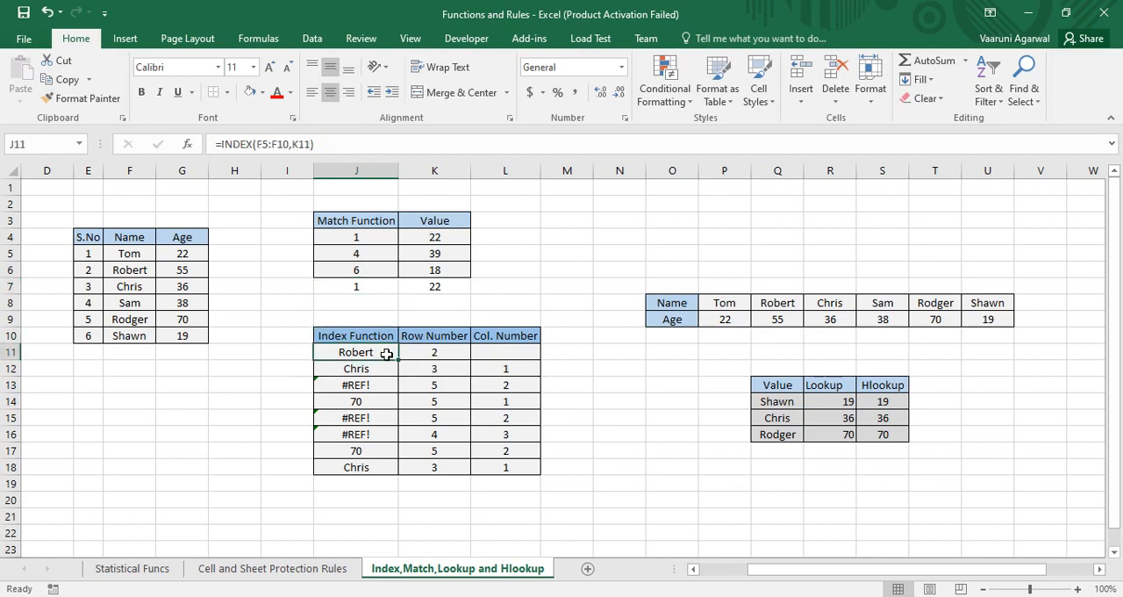
click(412, 355)
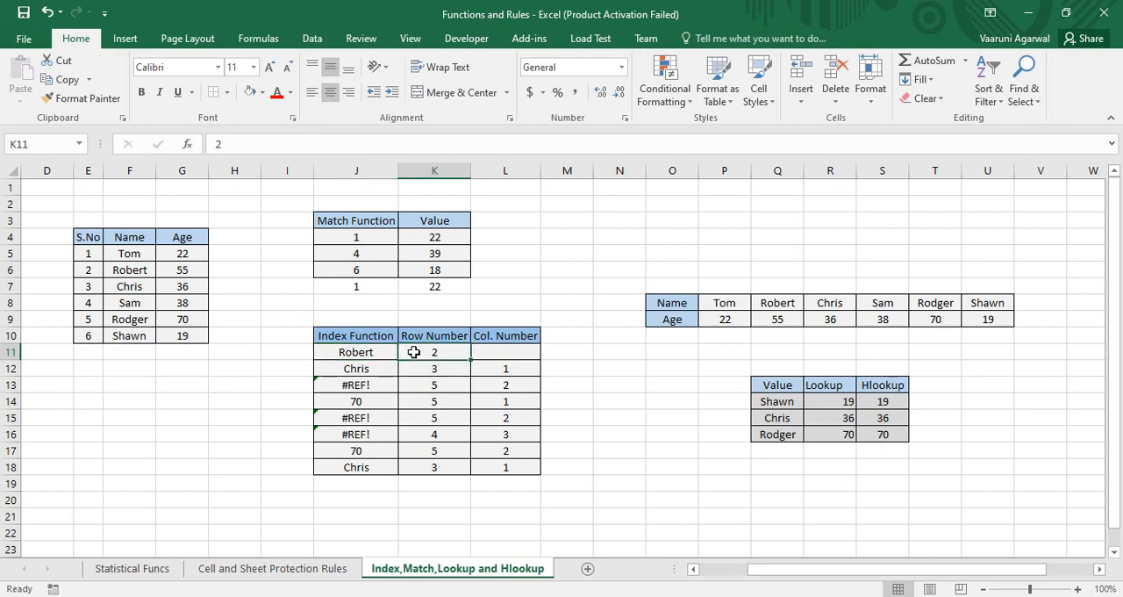
click(507, 357)
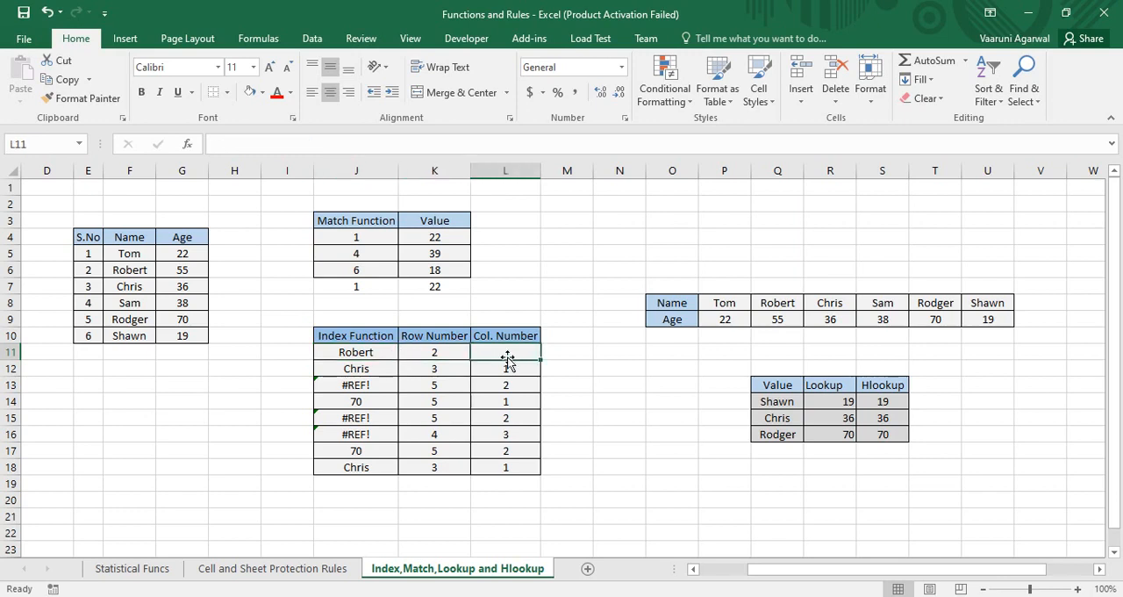
click(430, 356)
click(481, 355)
click(393, 355)
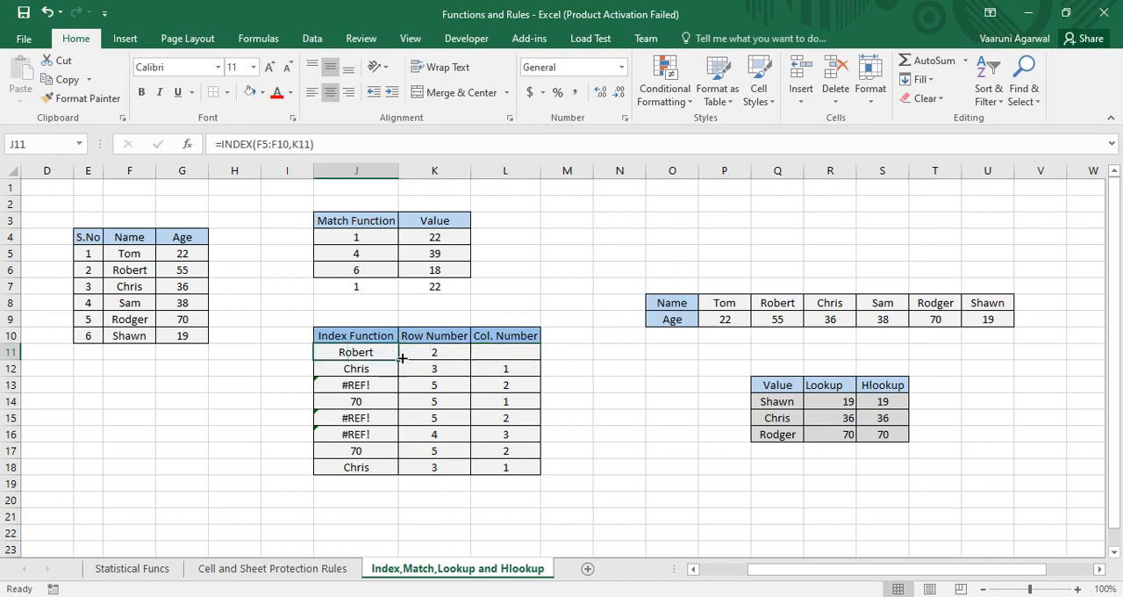
Step: Clear the existing INDEX formula from J11, keeping only the equals sign
double_click(382, 353)
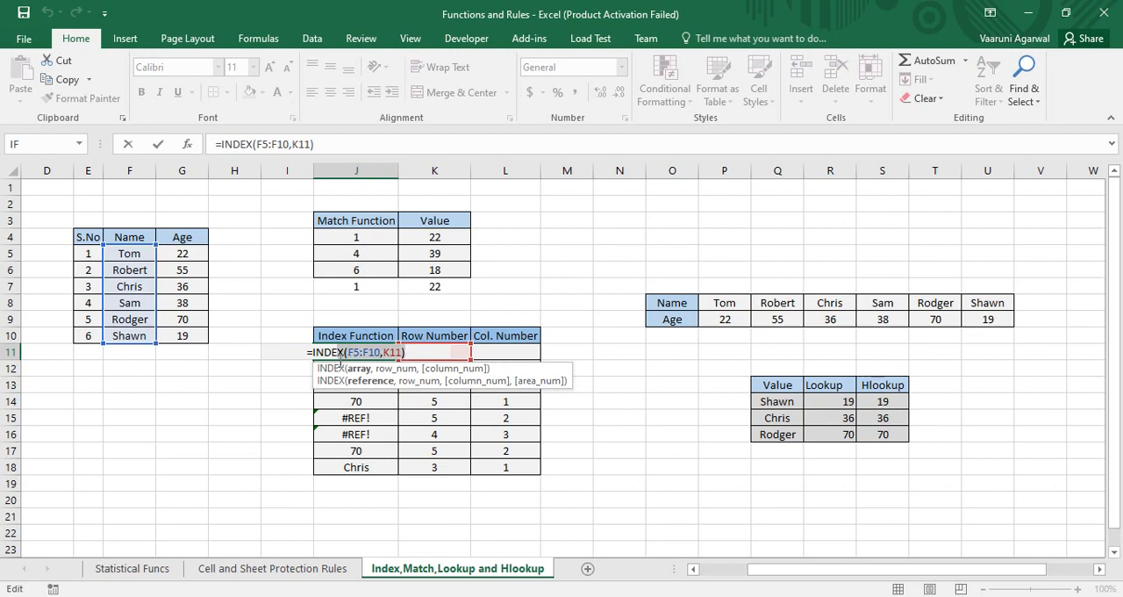
click(349, 358)
key(shift+End)
key(BackSpace)
key(BackSpace)
key(BackSpace)
key(BackSpace)
key(BackSpace)
key(BackSpace)
key(BackSpace)
key(BackSpace)
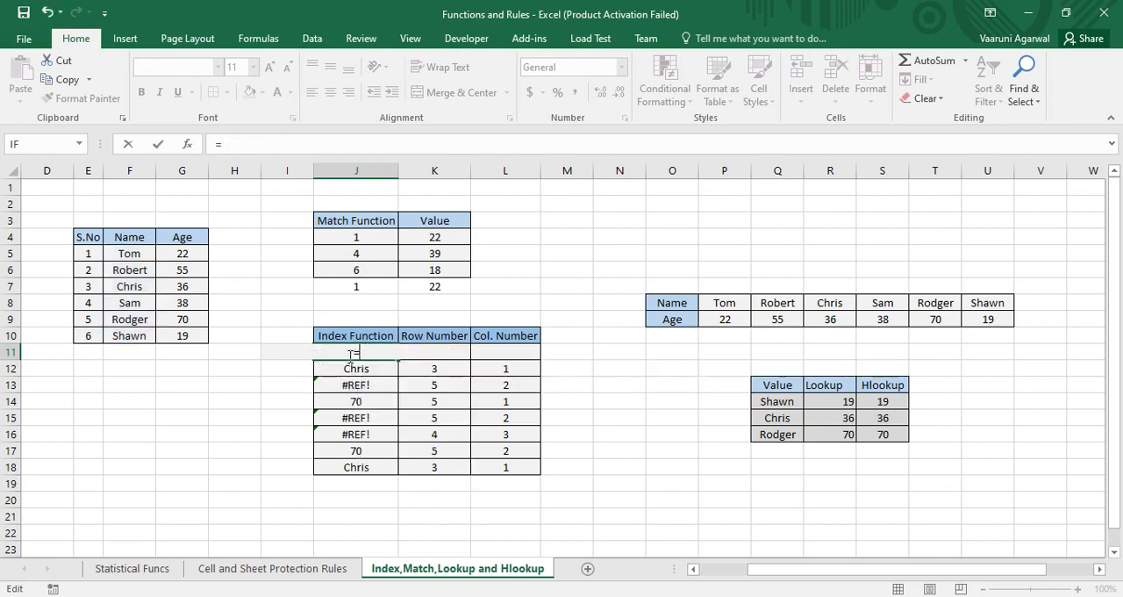
Step: Enter =INDEX(F5:F10,K11) in J11 to return the name at the row number in K11
text(=index)
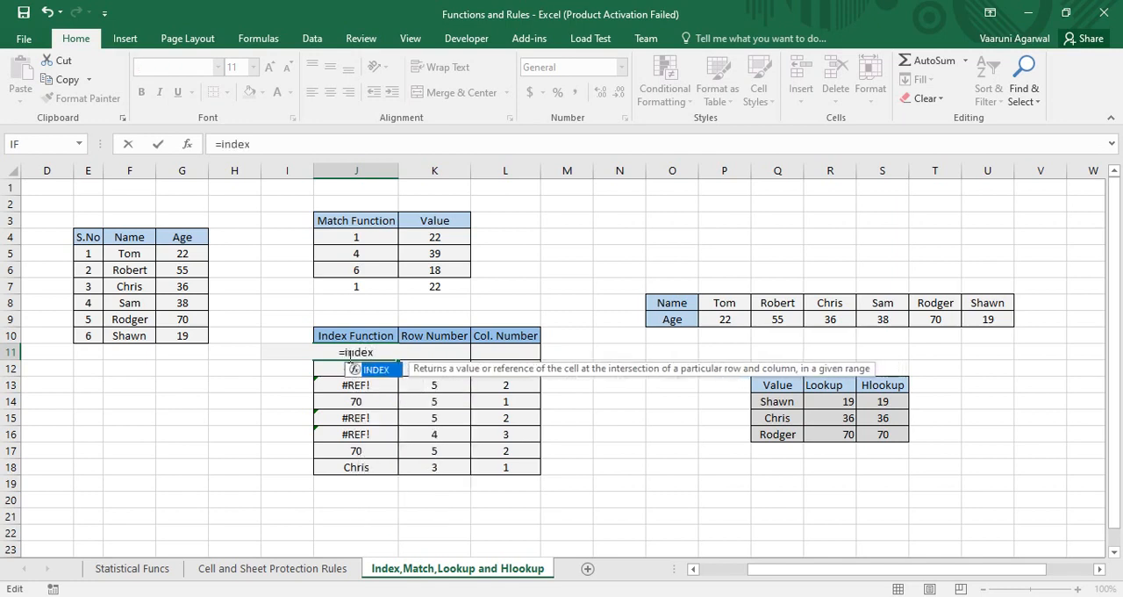
key(Tab)
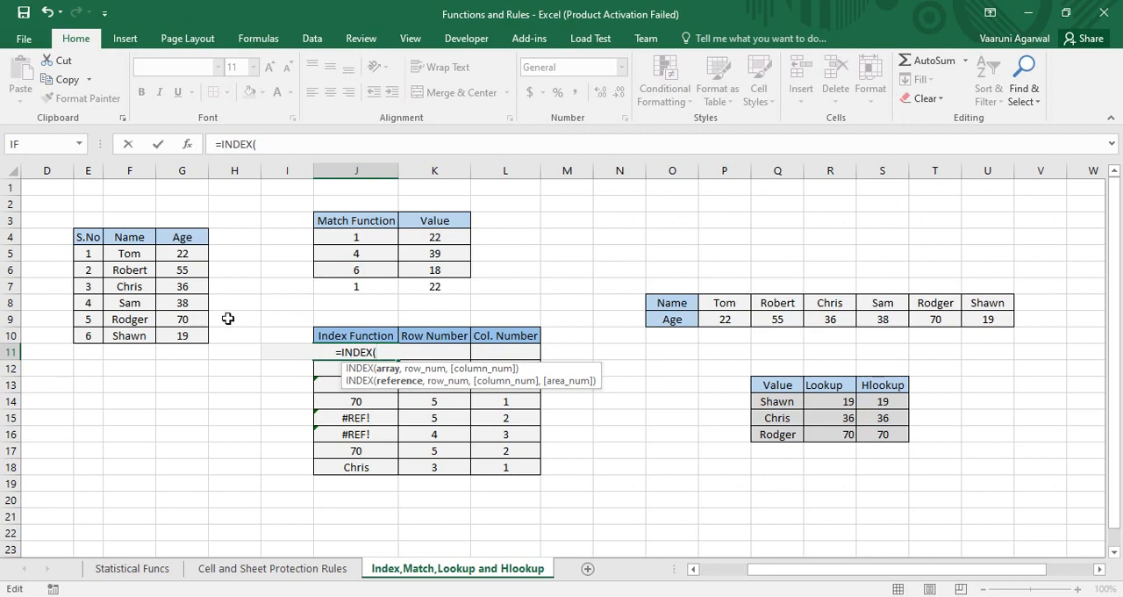
drag(117, 254, 124, 336)
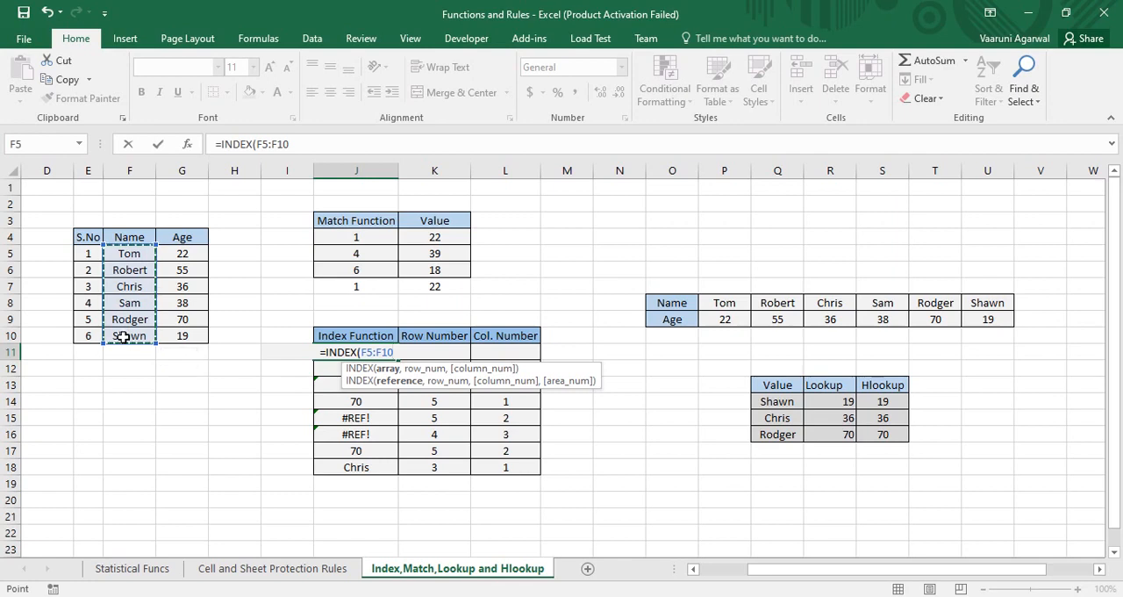
text(,)
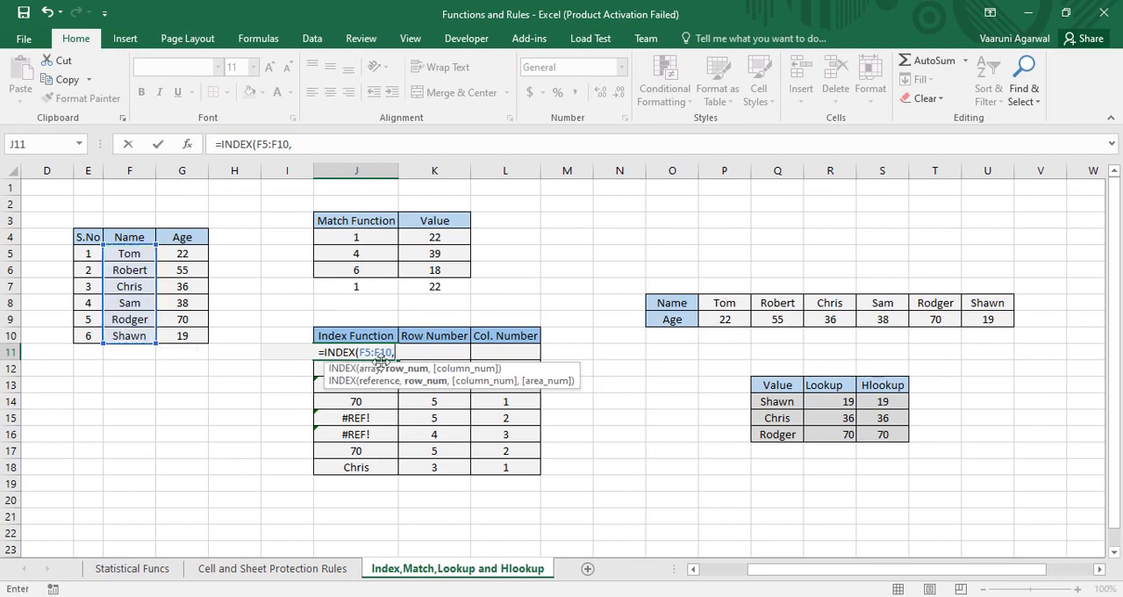
click(464, 352)
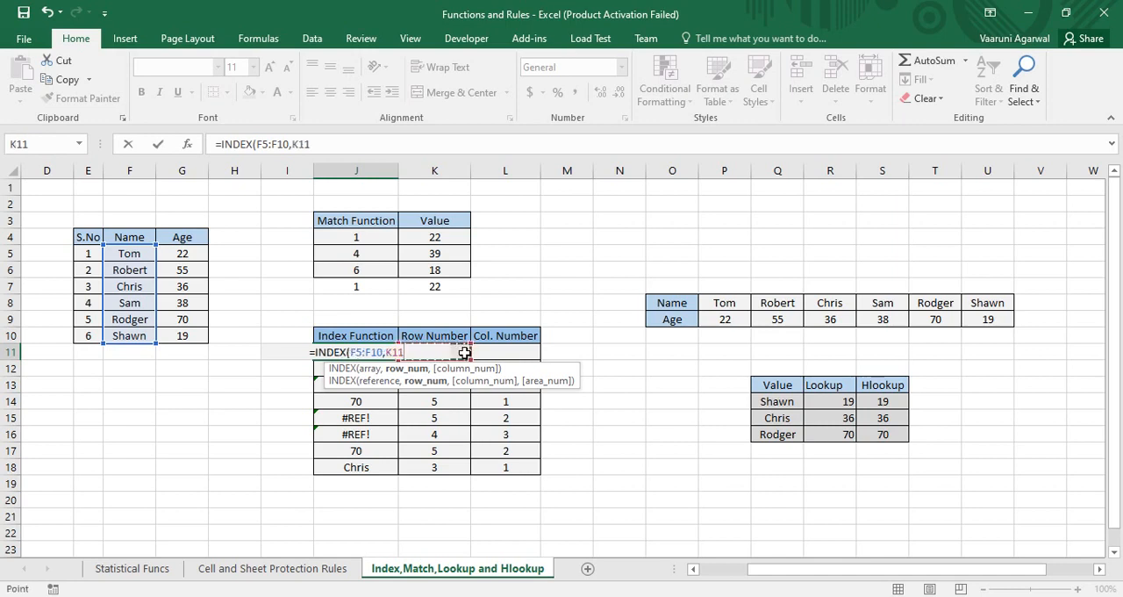
text())
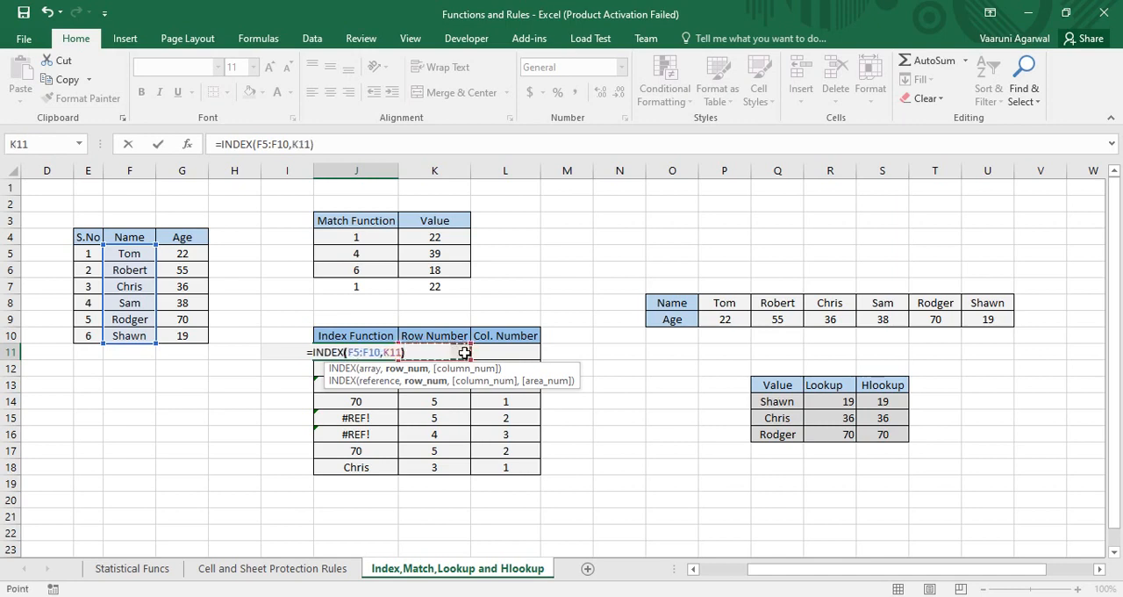
key(Return)
Step: Compare the J11 INDEX formula with its row number in K11 and the matching name cell F6
click(458, 352)
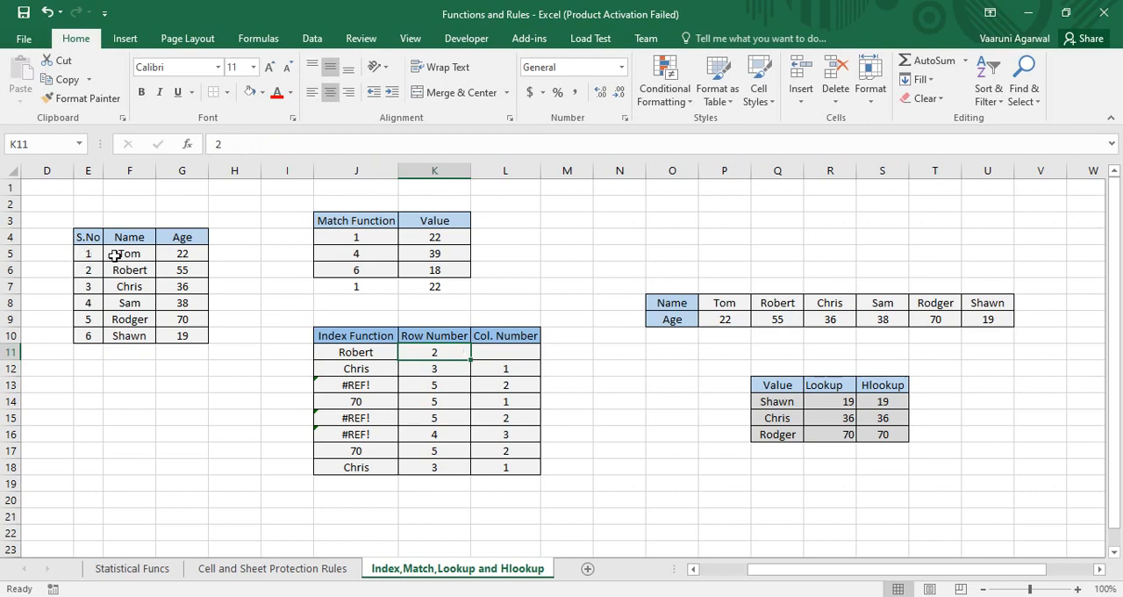
click(350, 353)
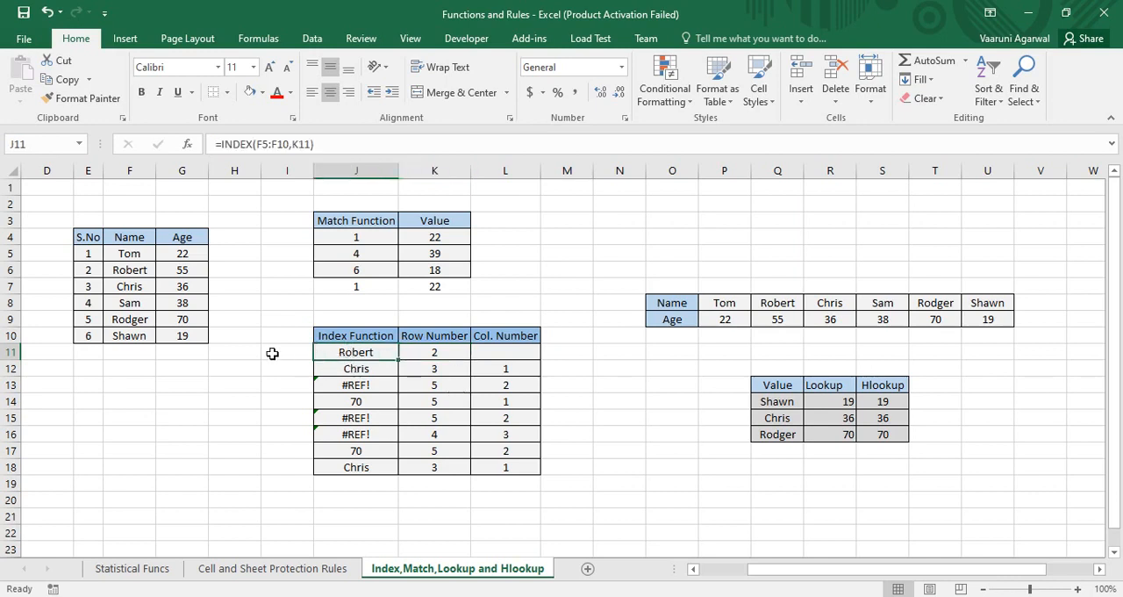
click(137, 272)
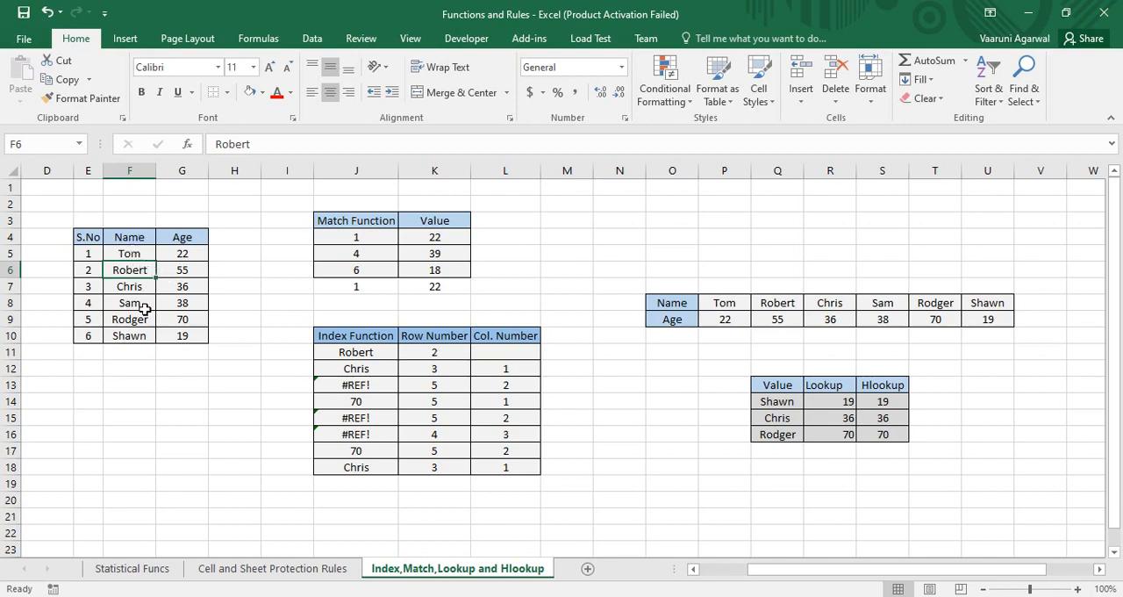
Step: Clear the existing INDEX formula from J12 and begin a new INDEX function there
click(365, 371)
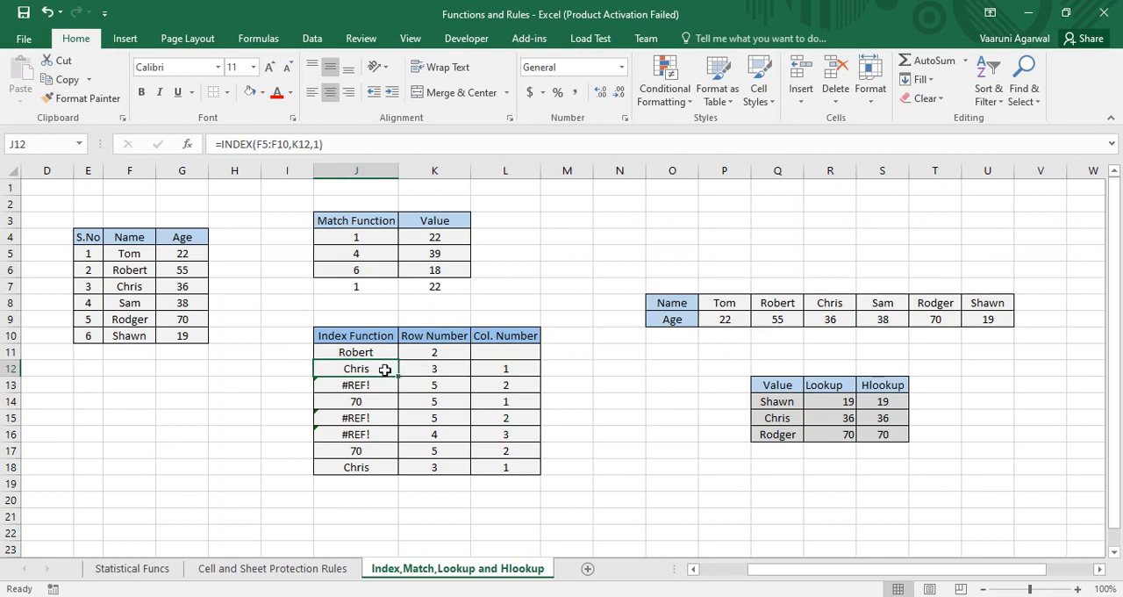
drag(334, 144, 186, 145)
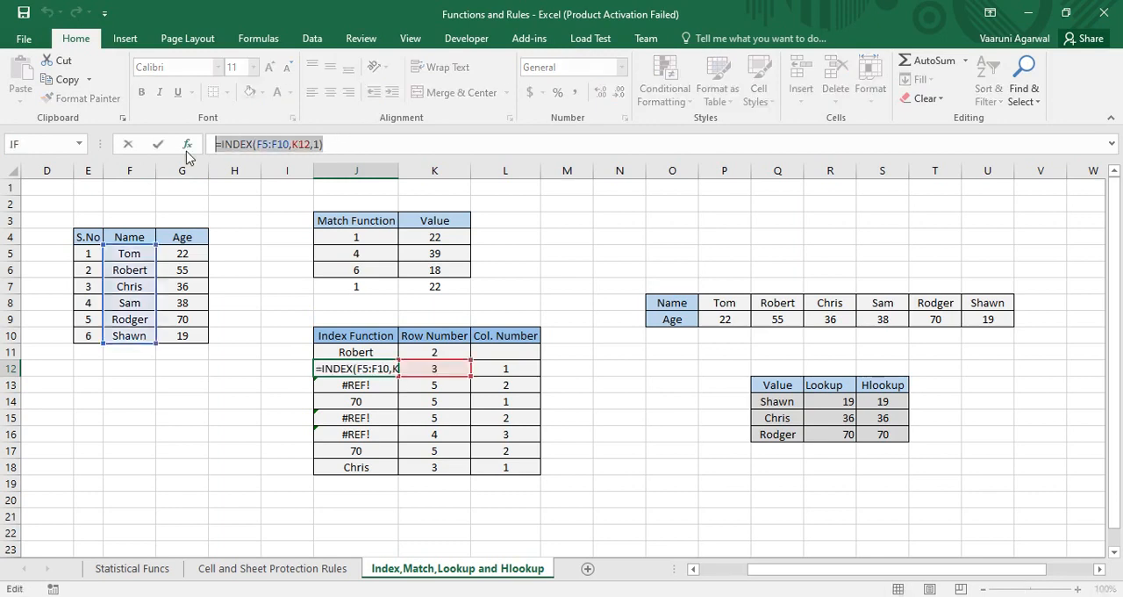
key(BackSpace)
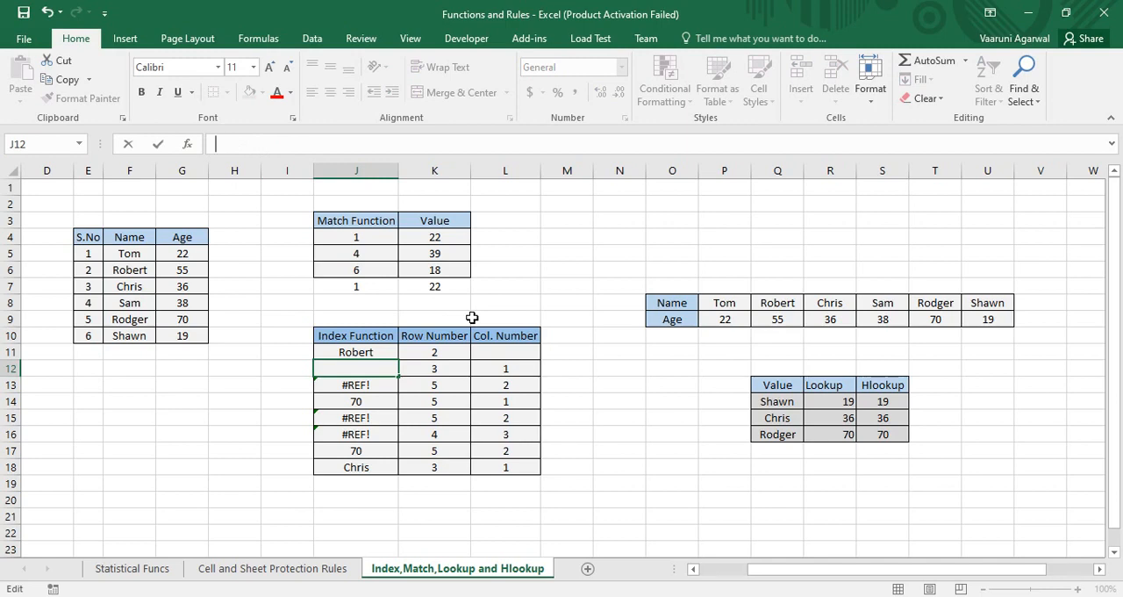
text(=)
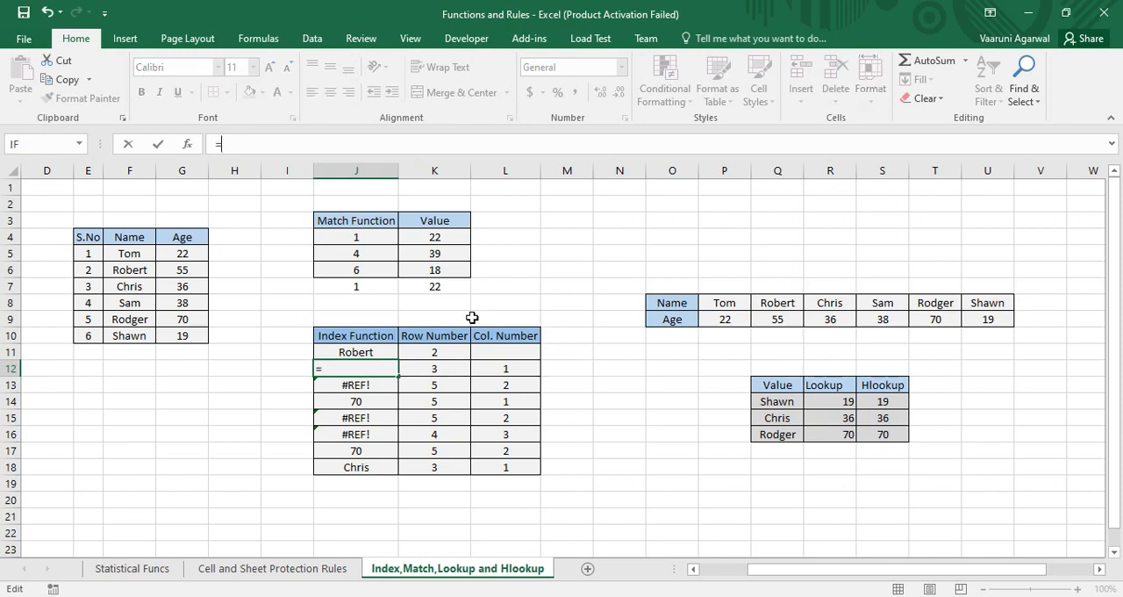
text(index)
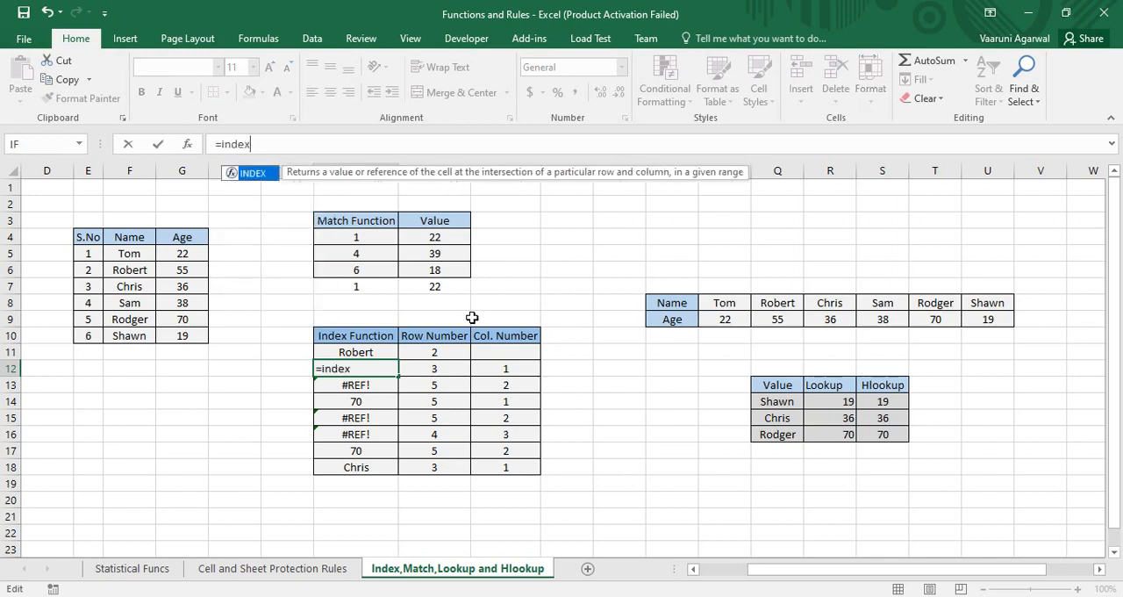
text(()
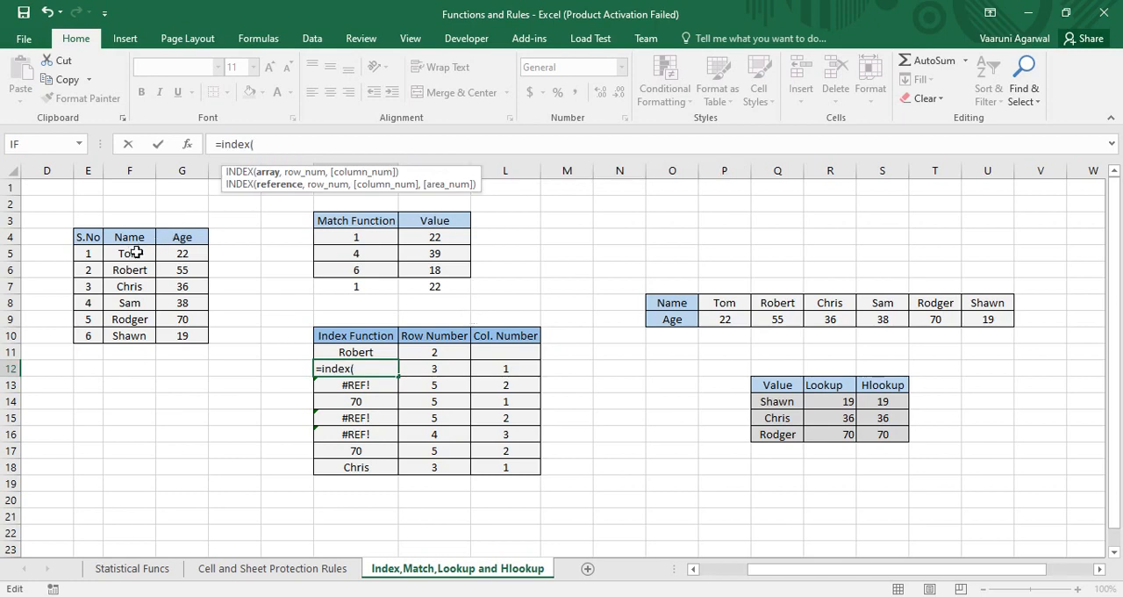
Step: Complete the J12 formula as =INDEX(G5:G10,K12,L12), using the Age column as the array
drag(136, 253, 178, 335)
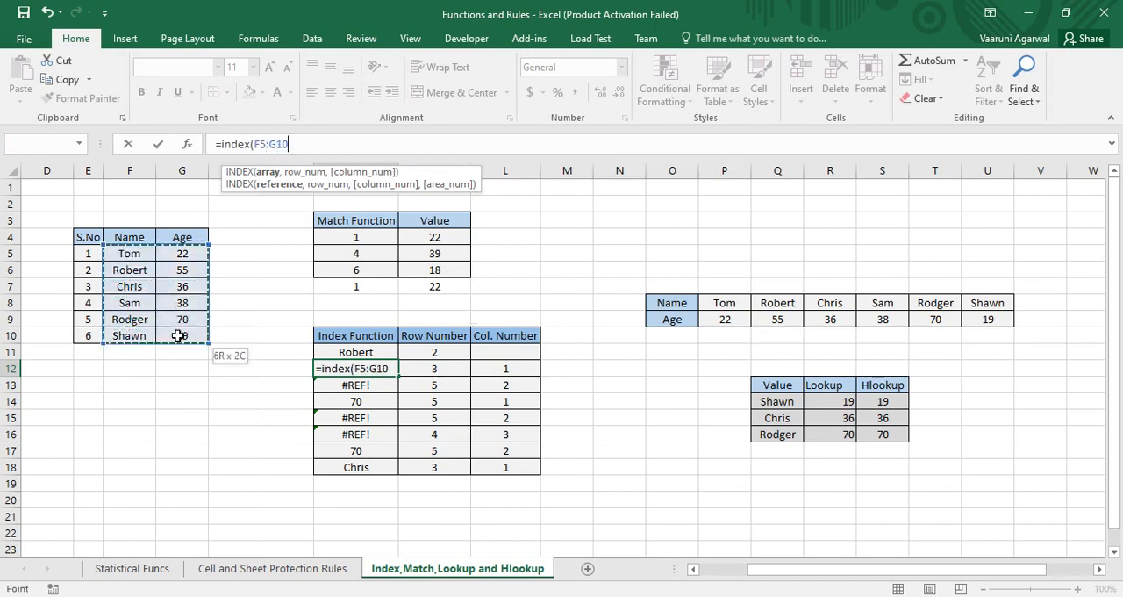
drag(177, 336, 177, 336)
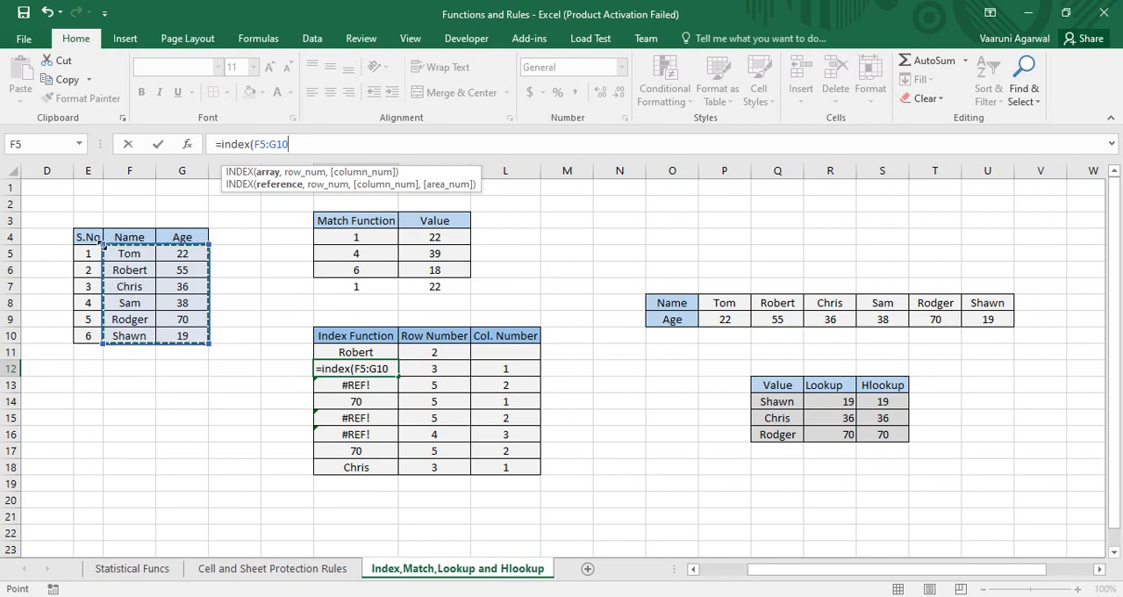
drag(103, 246, 154, 248)
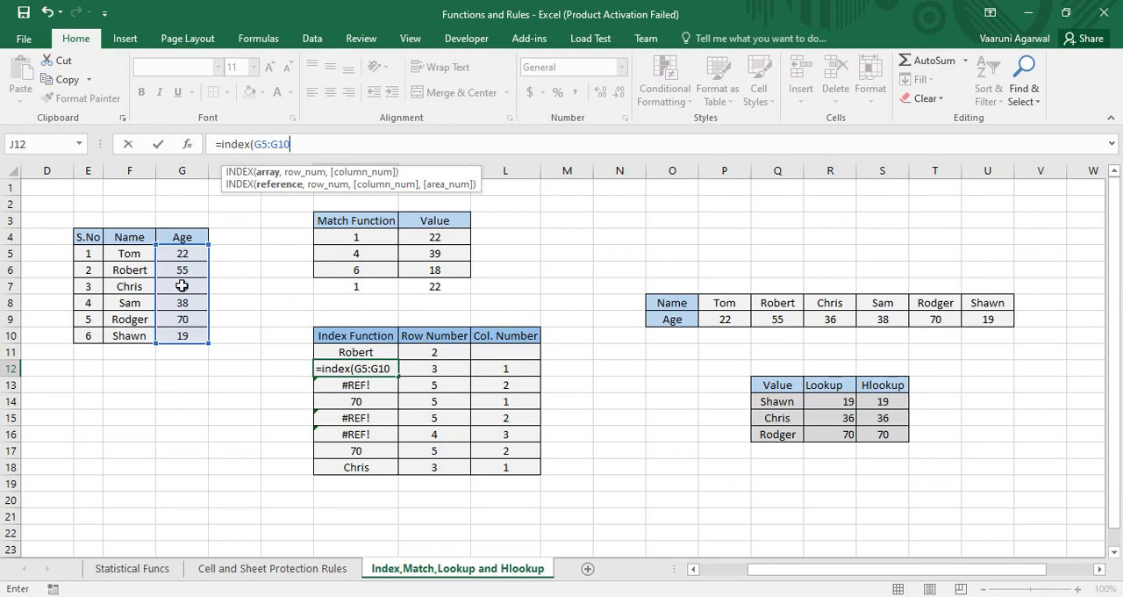
text(,)
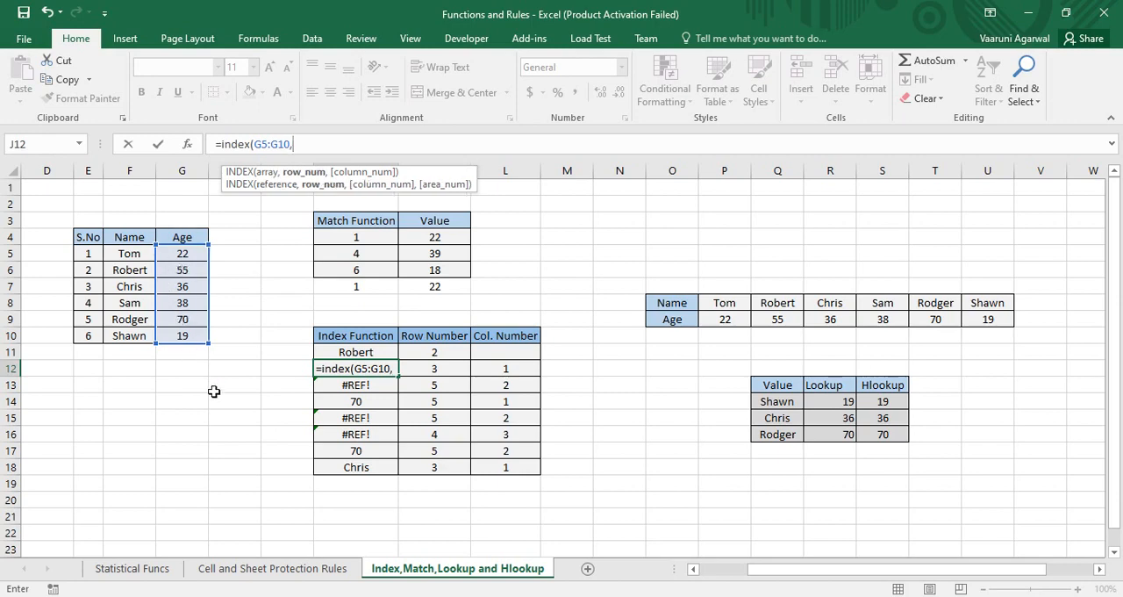
click(418, 369)
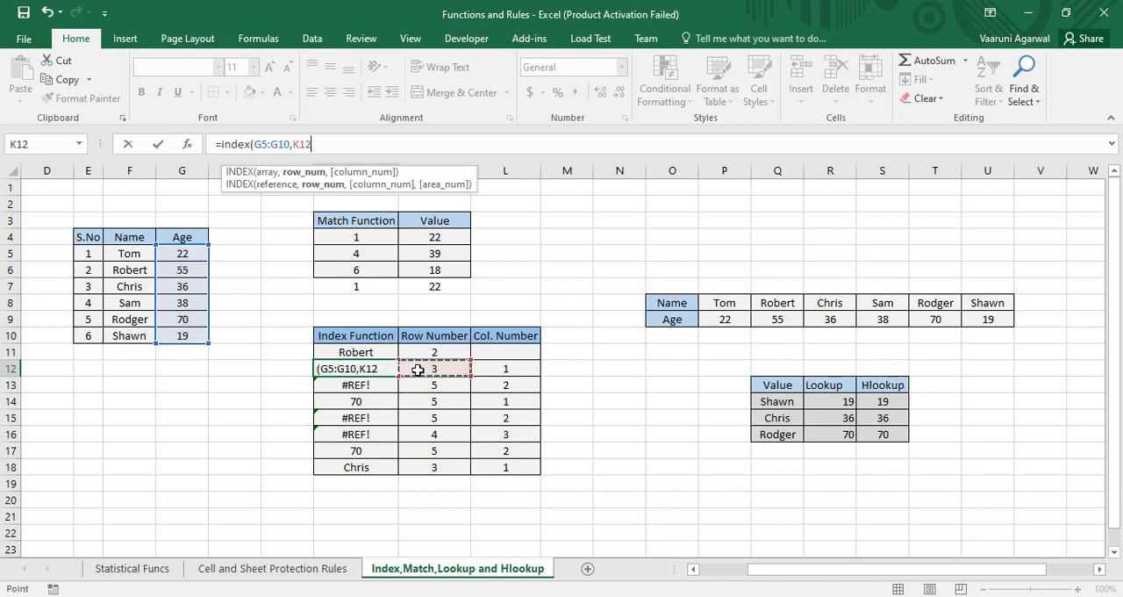
text(,)
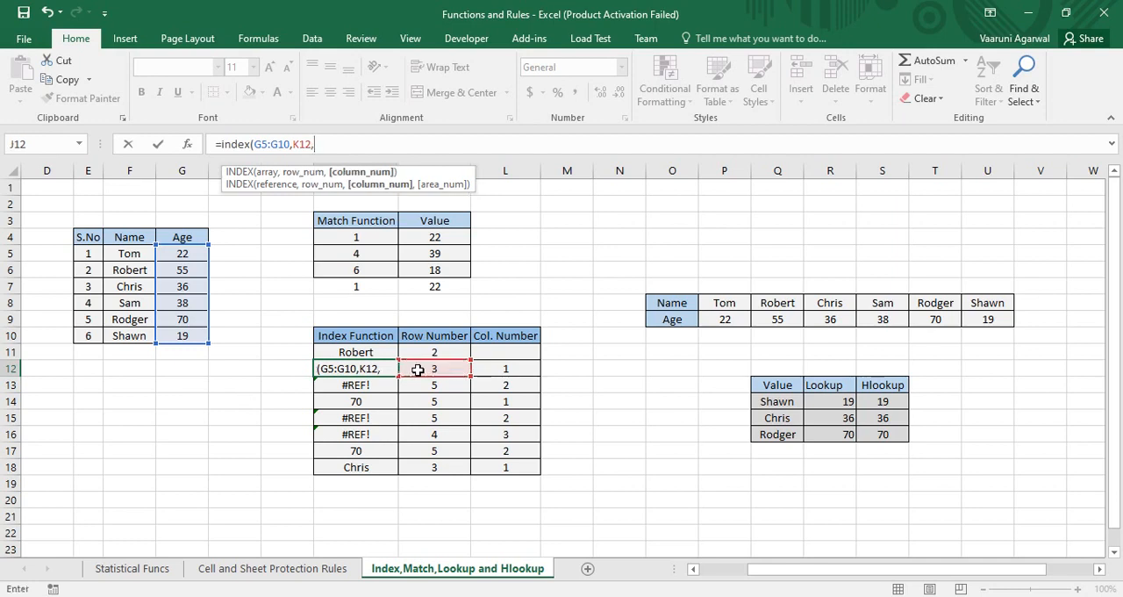
click(502, 369)
text())
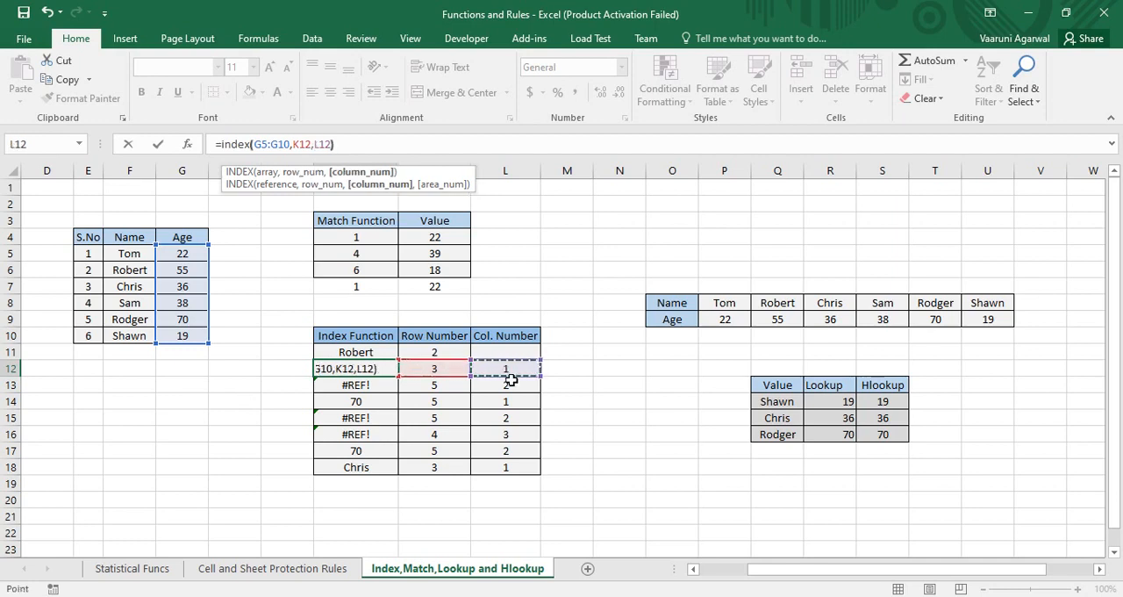
key(Return)
Step: Check the J12 INDEX formula against row number K12, column number L12 and the age in G7
click(384, 369)
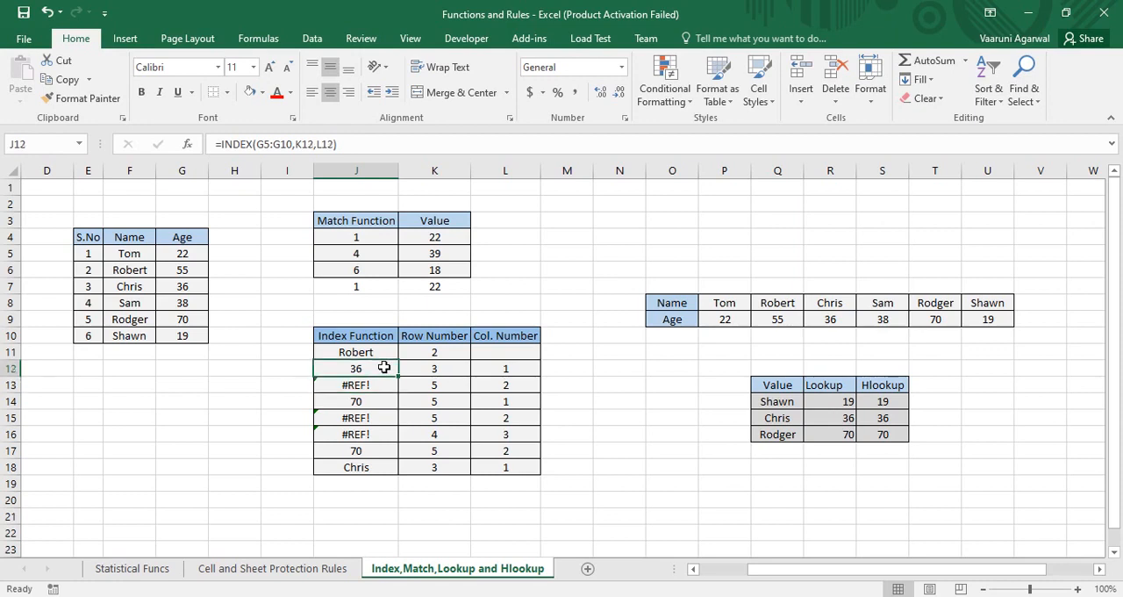
click(201, 285)
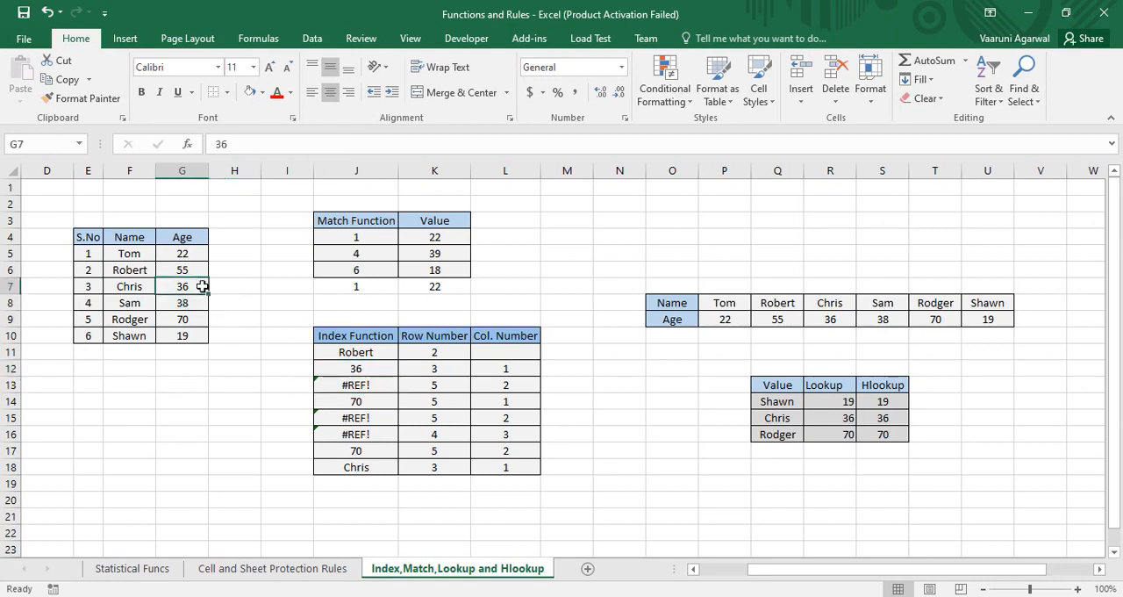
click(426, 369)
click(494, 372)
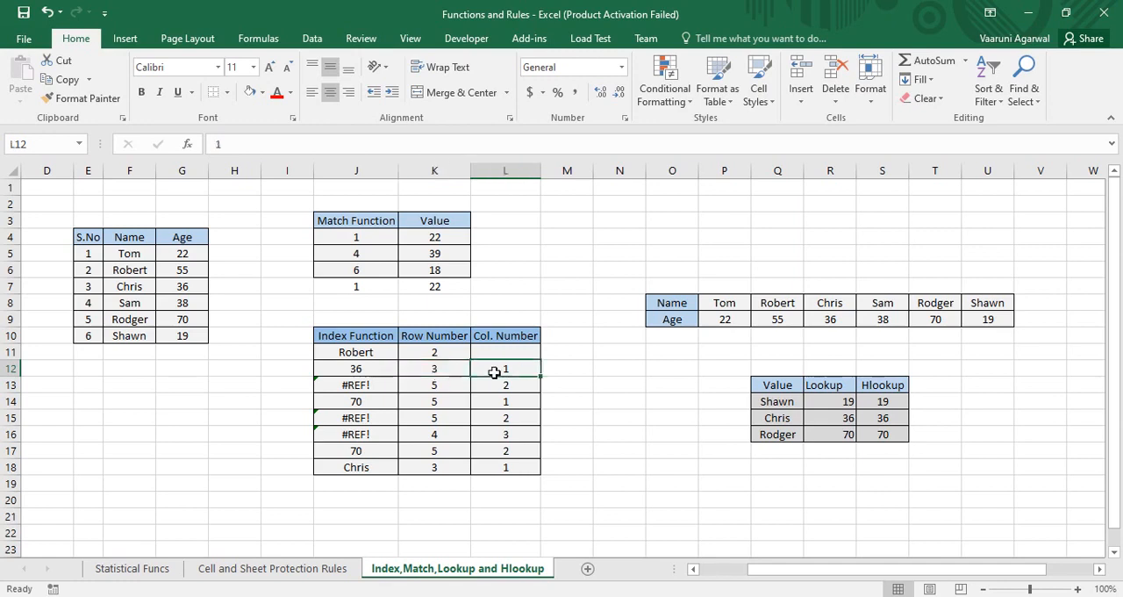
click(188, 285)
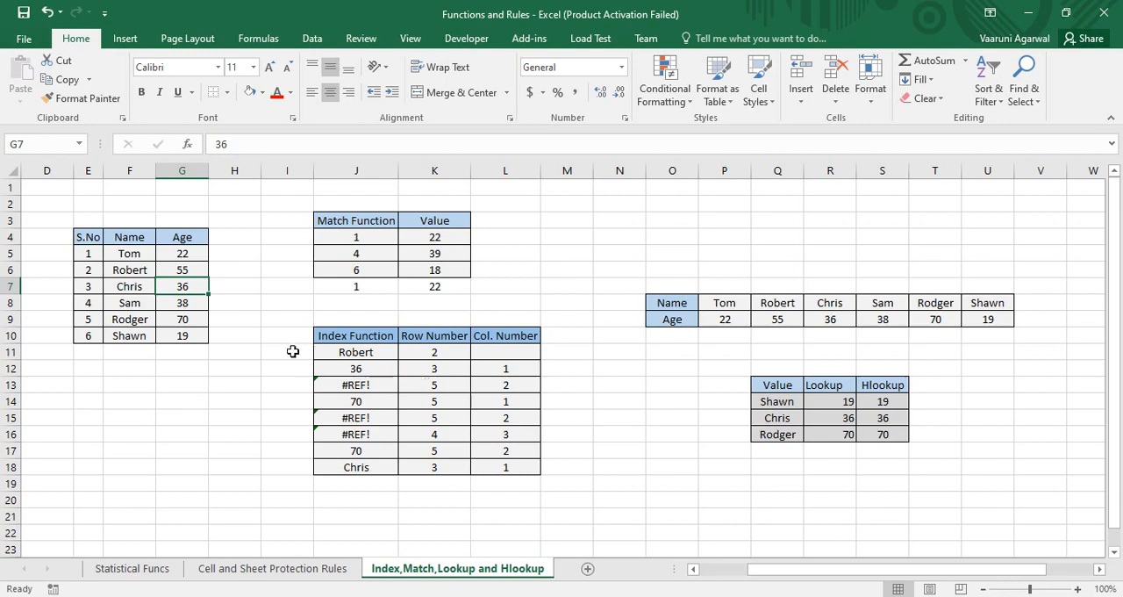
Step: Remove the row and column arguments from the J13 formula and re-enter them as =INDEX(G5:G10,K13,L13)
click(380, 387)
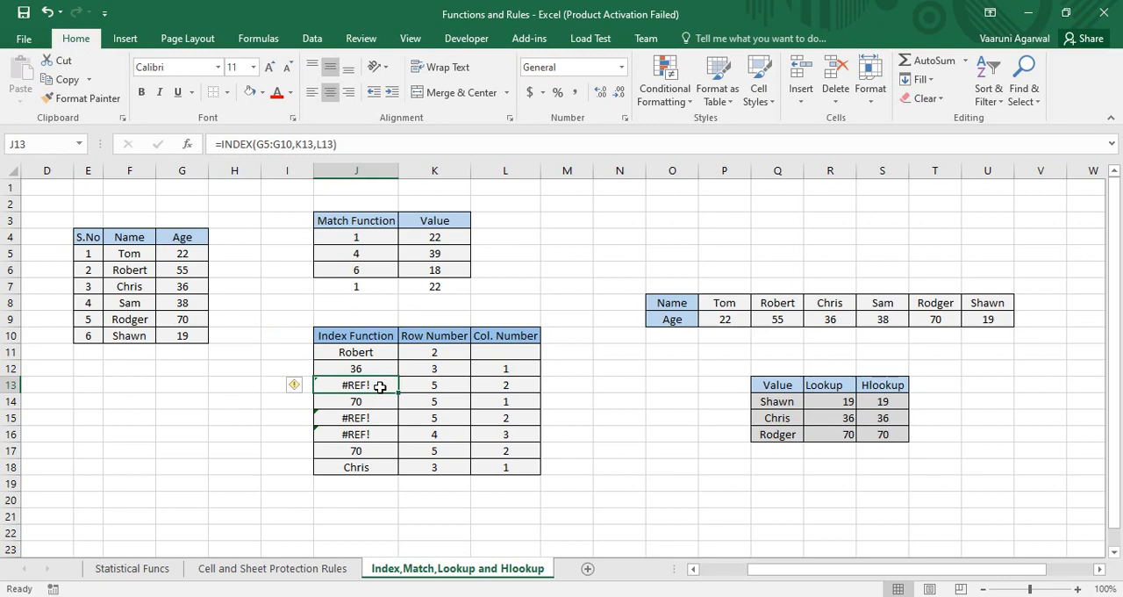
double_click(380, 387)
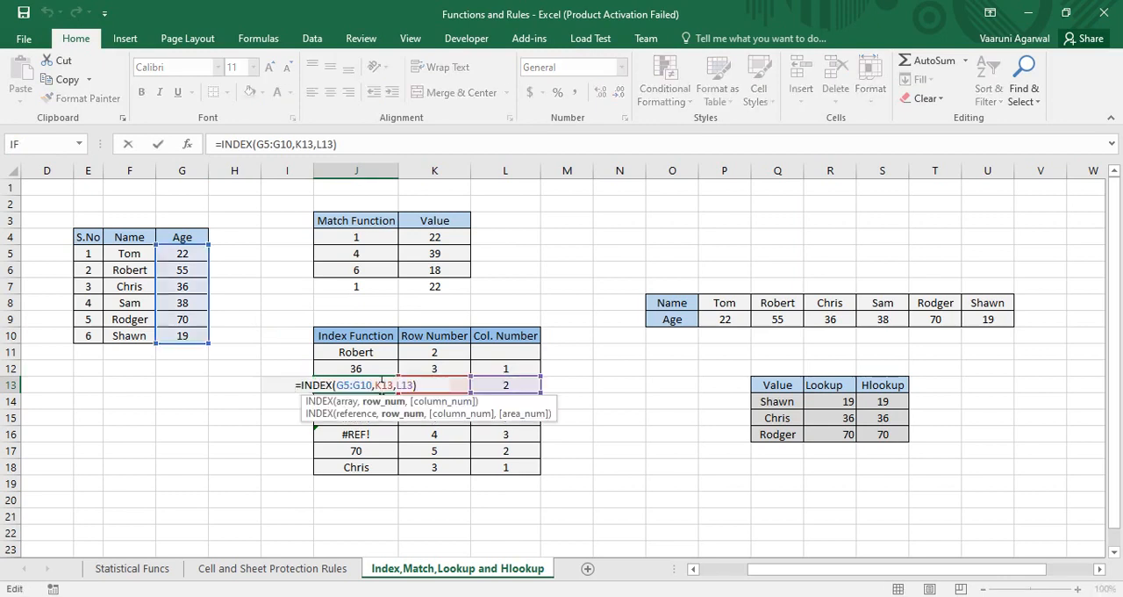
drag(421, 384, 374, 384)
key(BackSpace)
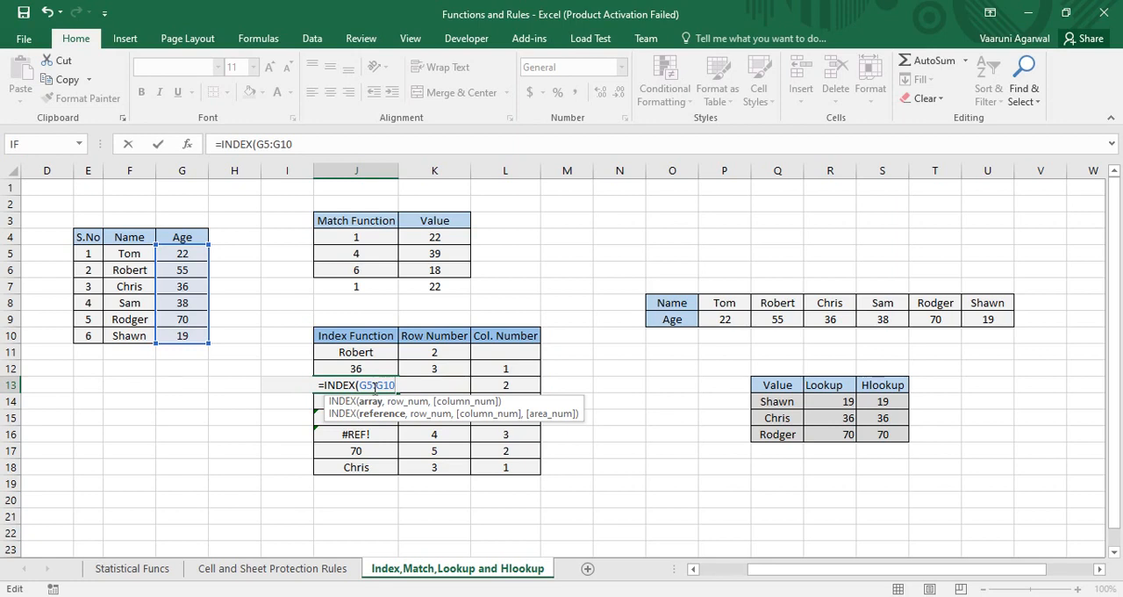
text(,)
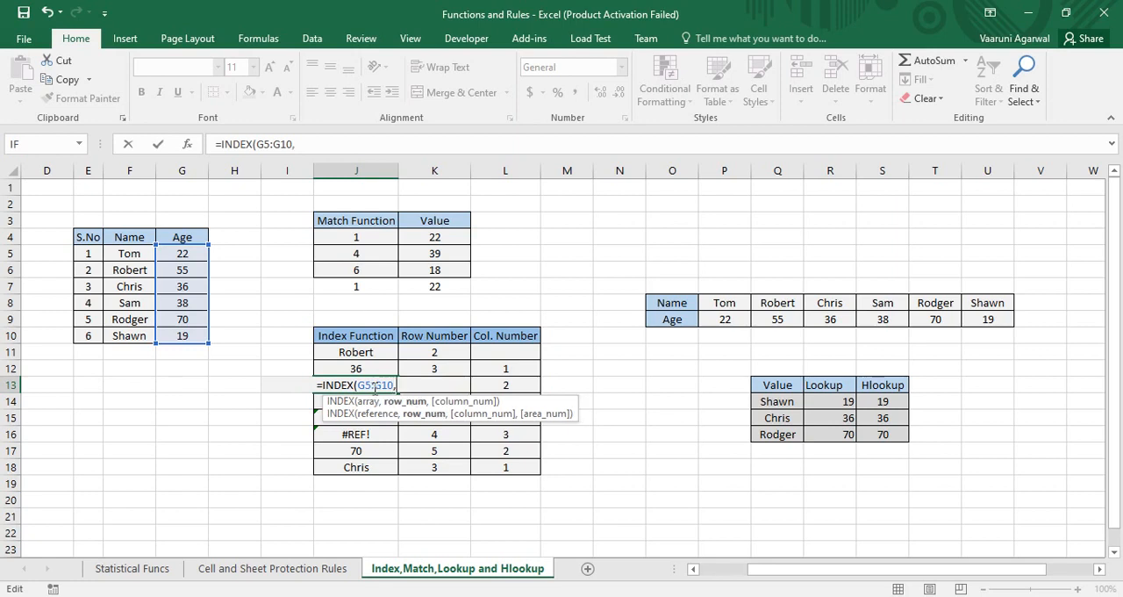
click(449, 385)
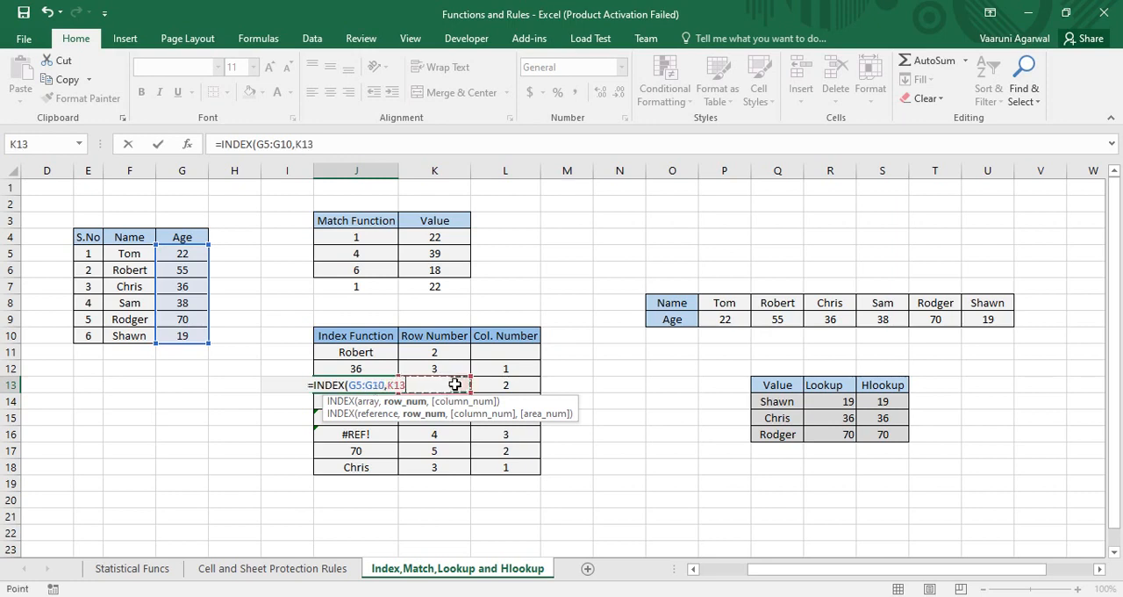
text(,)
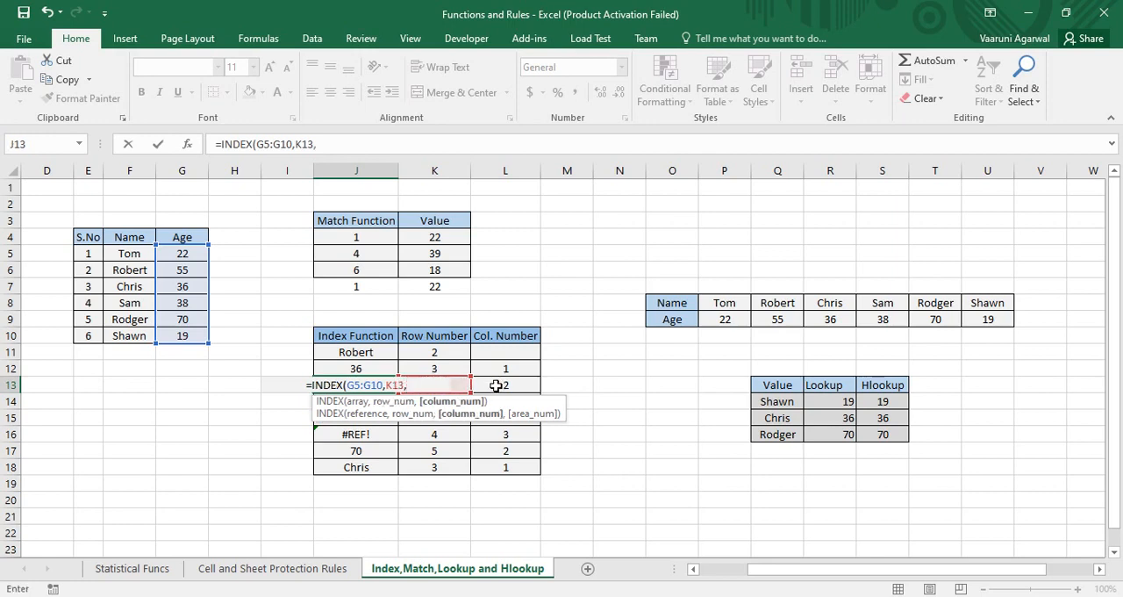
click(496, 385)
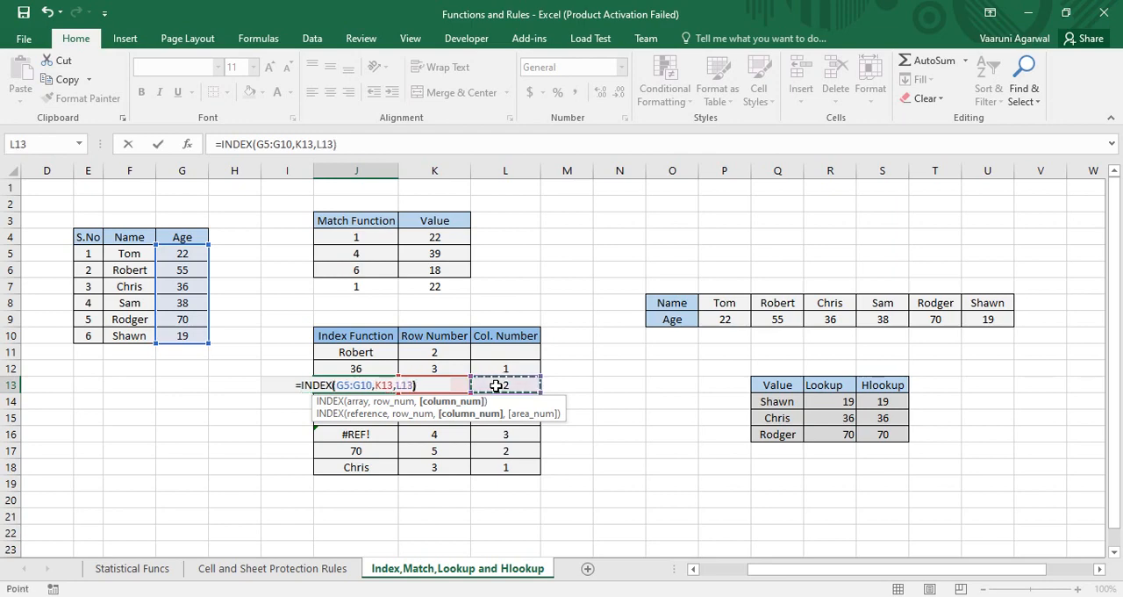
text())
key(Return)
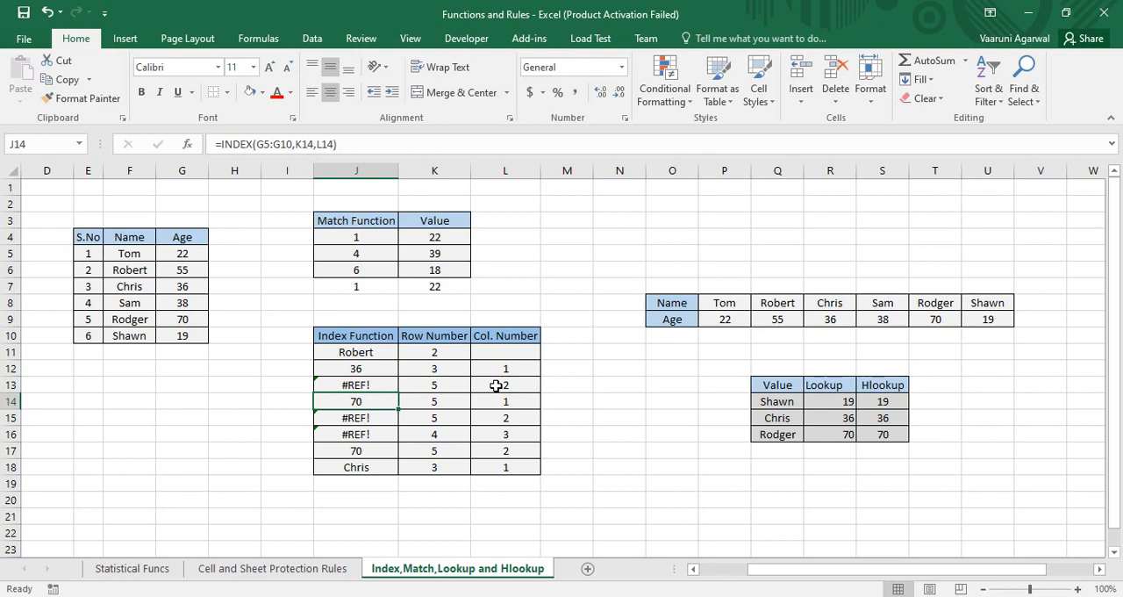
click(416, 423)
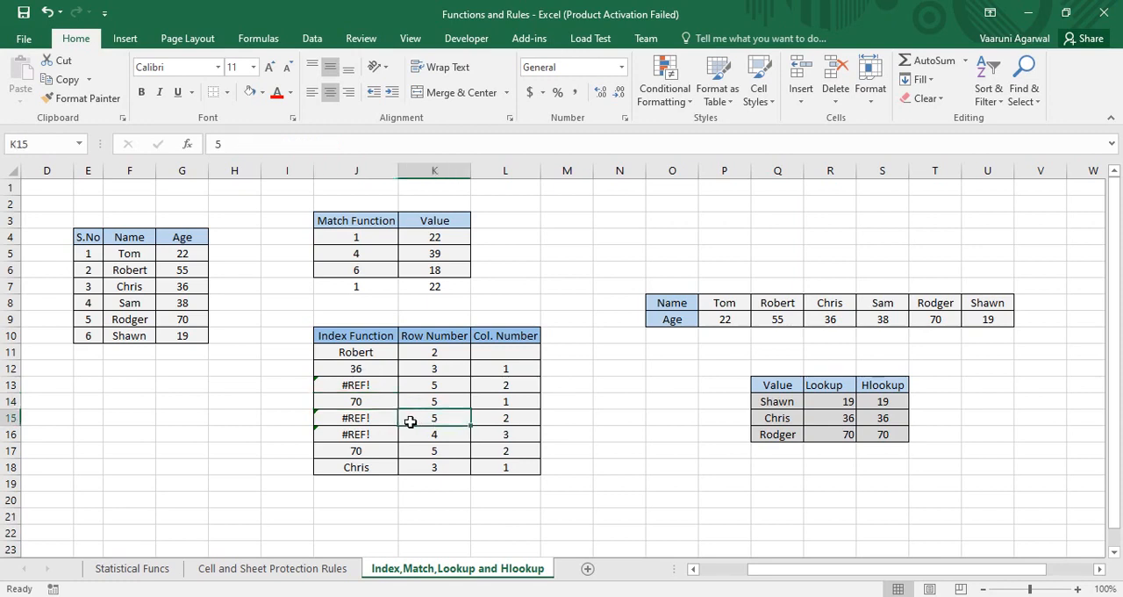
Step: Clear the existing INDEX formula from J17 and begin a new INDEX function there
click(431, 442)
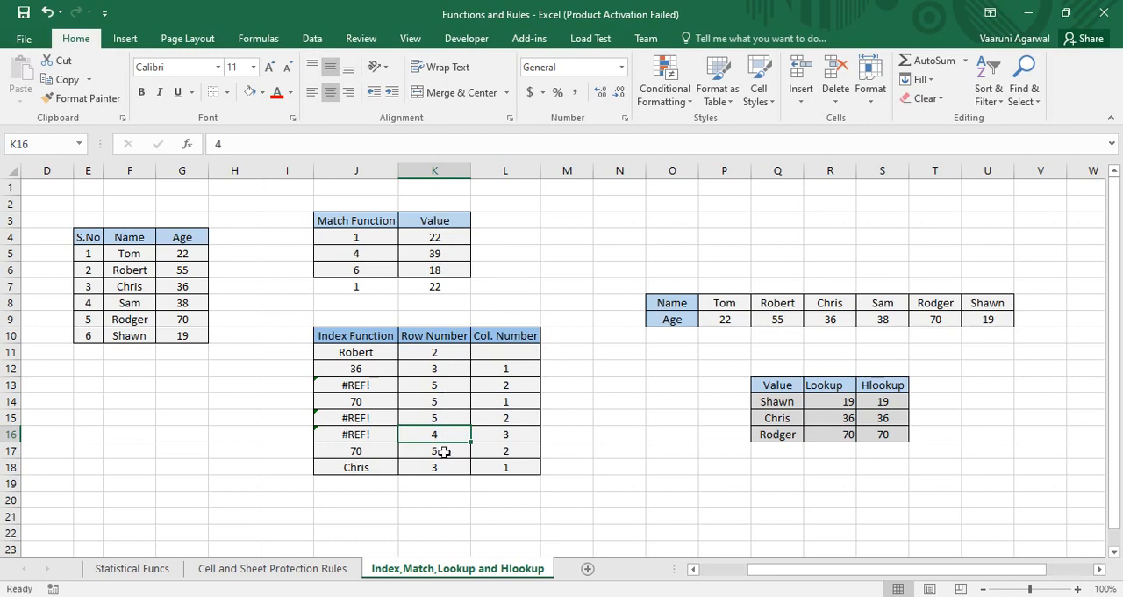
click(373, 453)
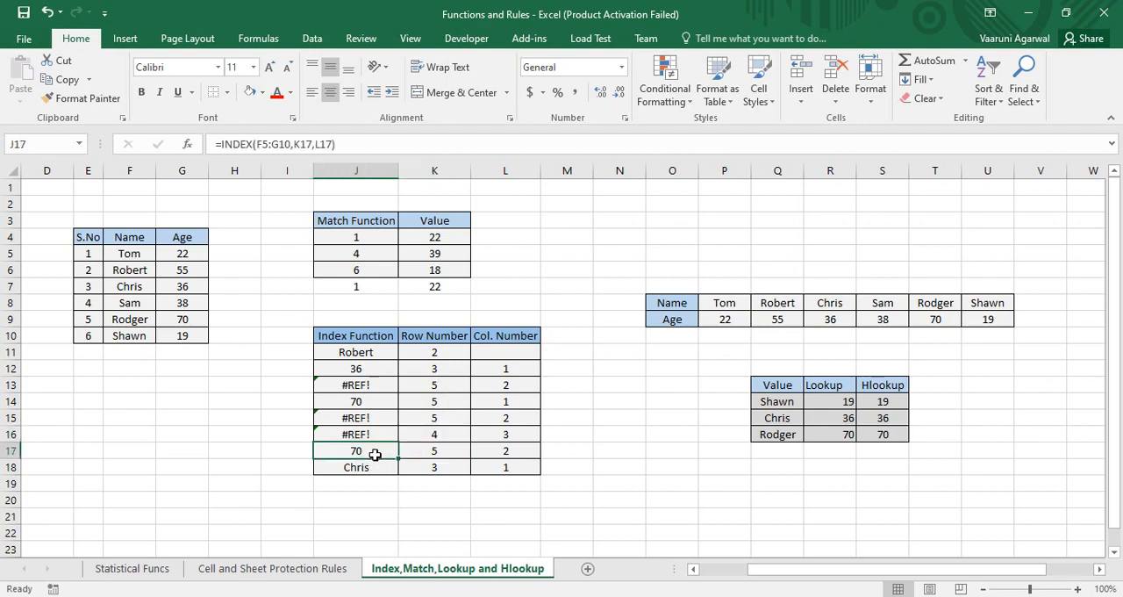
double_click(367, 453)
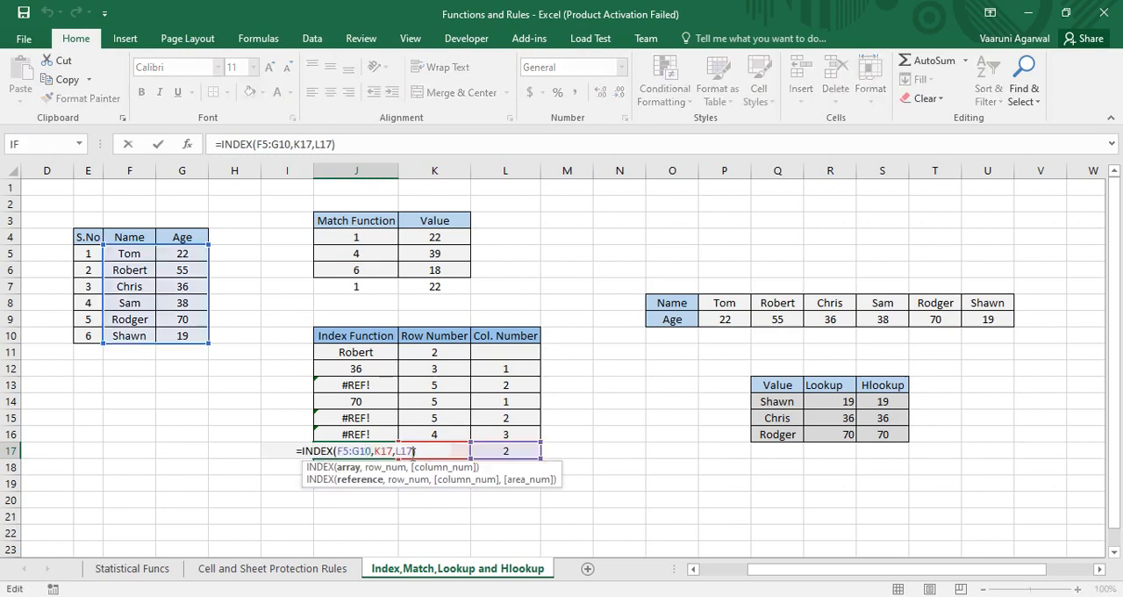
drag(358, 451, 291, 460)
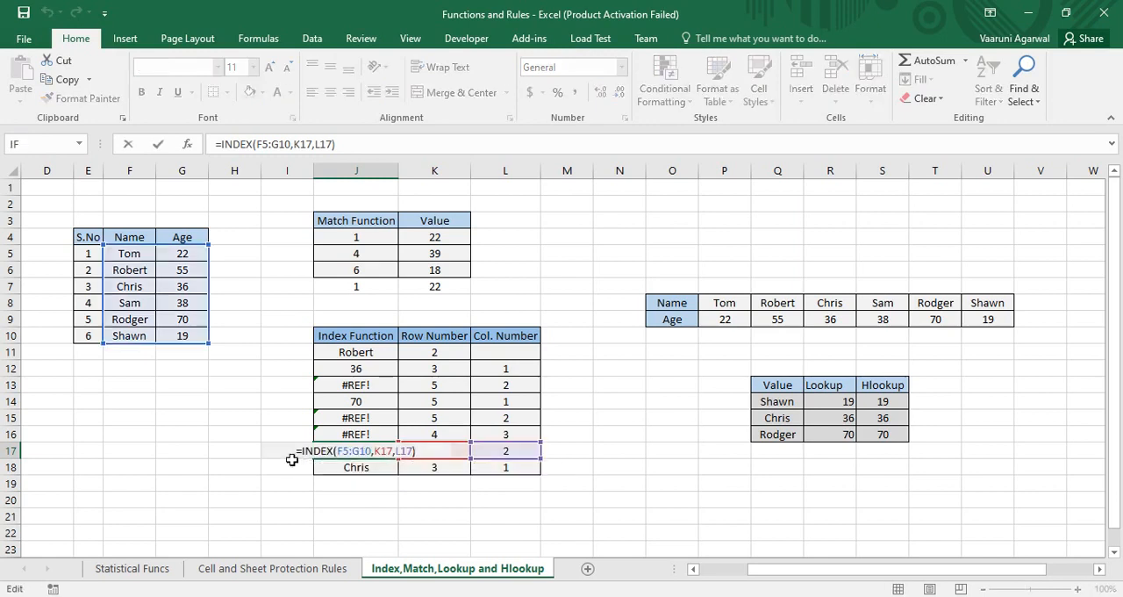
drag(425, 450, 298, 452)
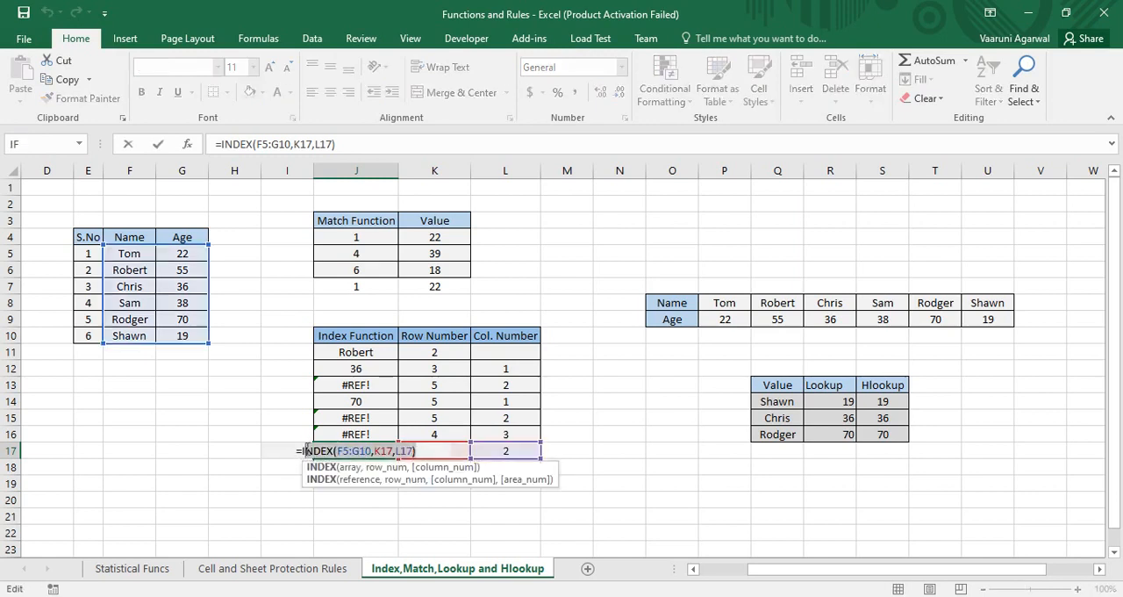
text(=I)
key(BackSpace)
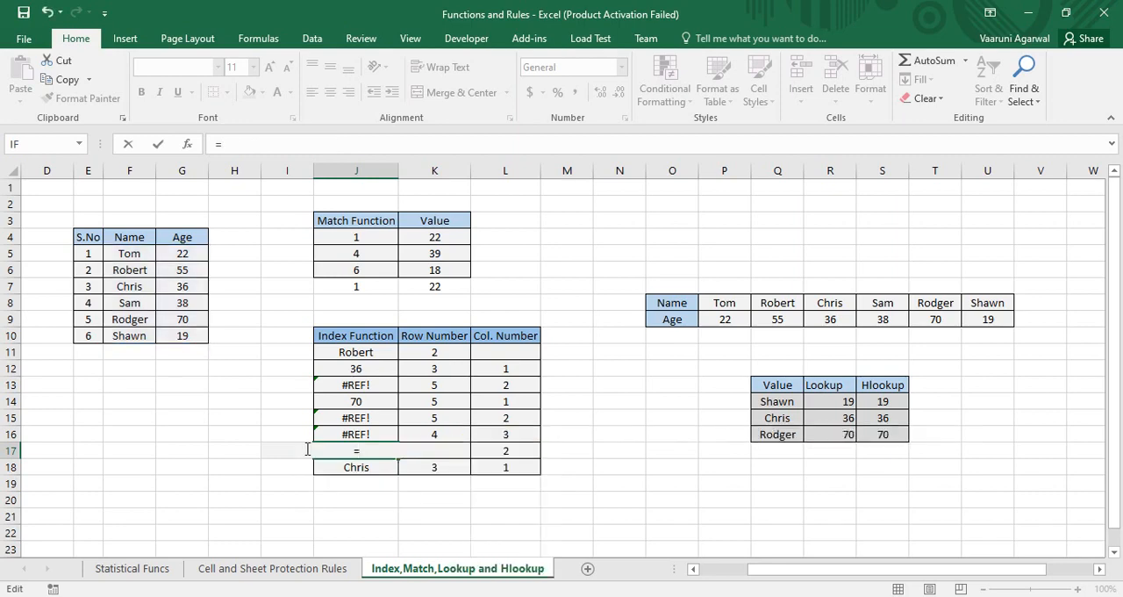
text(in)
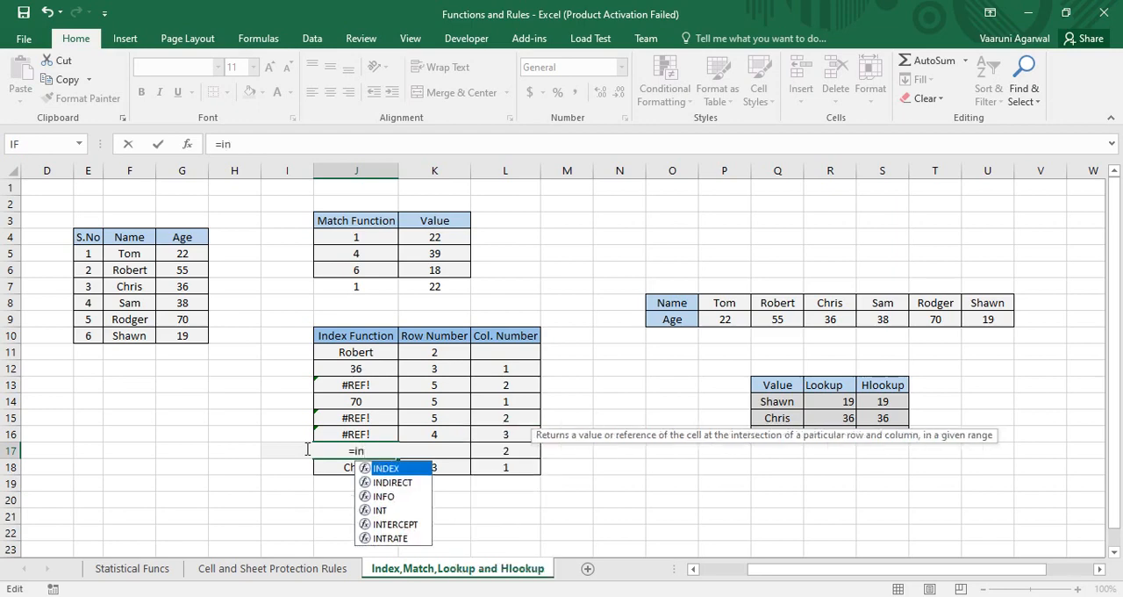
text(dex)
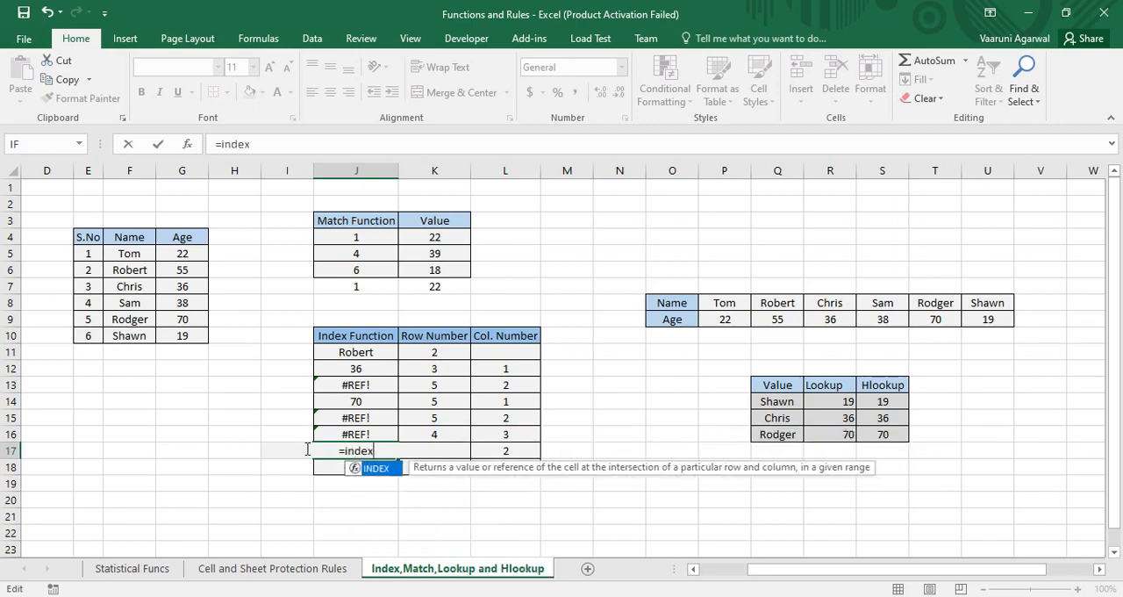
key(Tab)
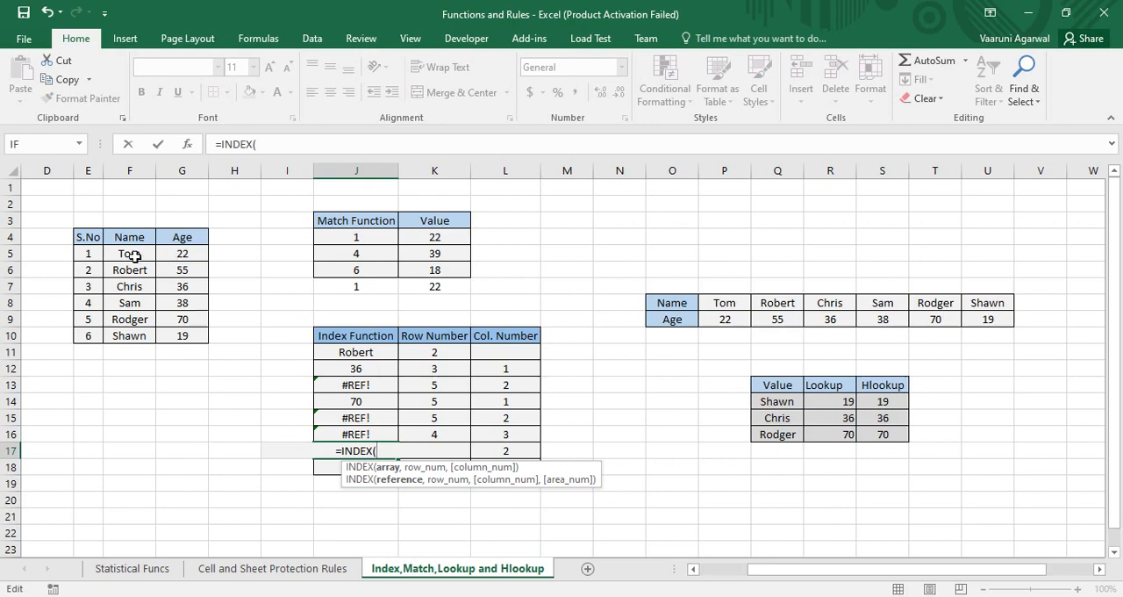
Step: Complete the J17 formula as =INDEX(F5:G10,K17,L17), using the Name and Age columns as the array
drag(114, 254, 181, 335)
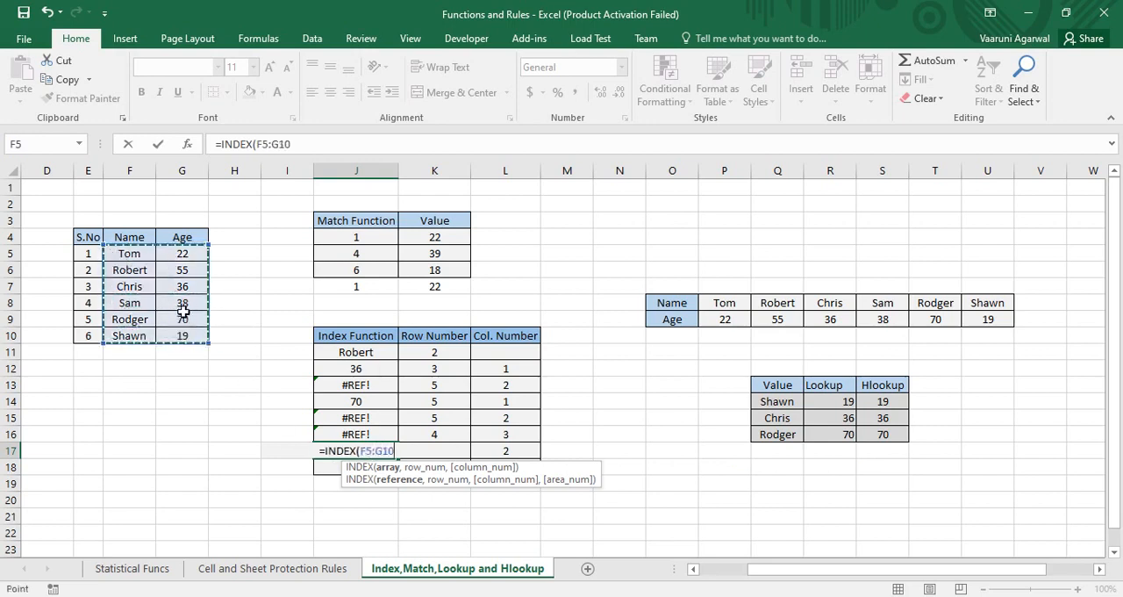
text(,)
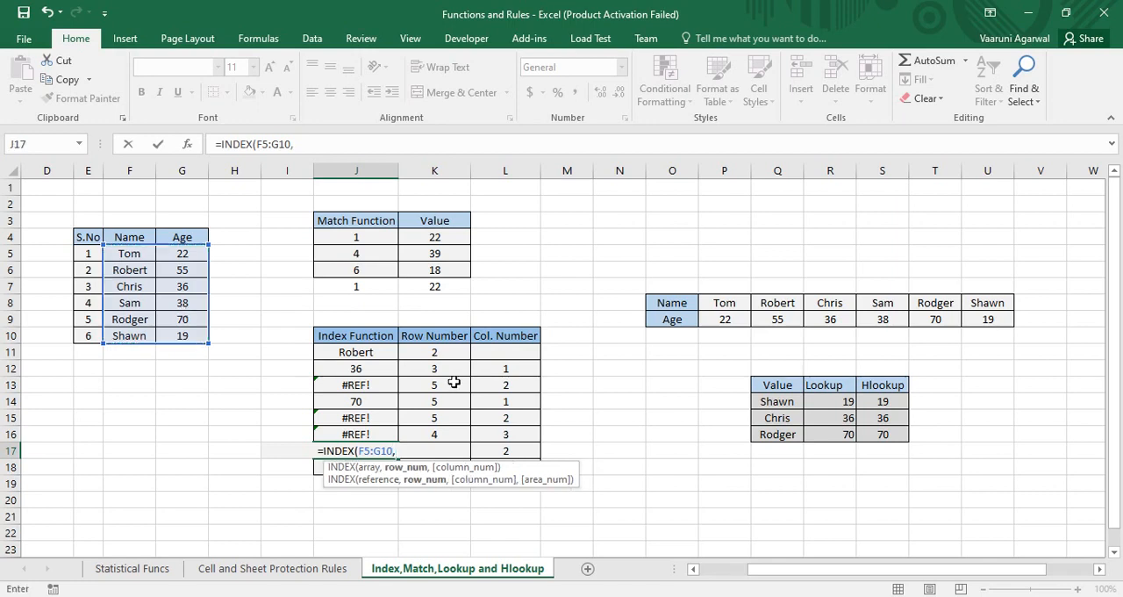
click(458, 450)
text(m)
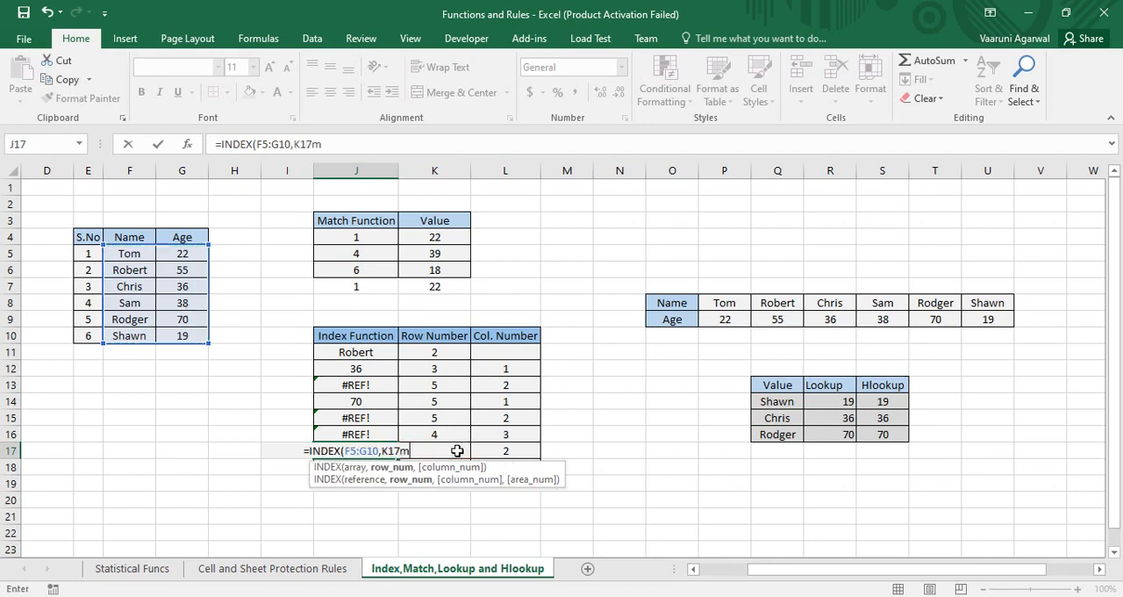
key(BackSpace)
text(,)
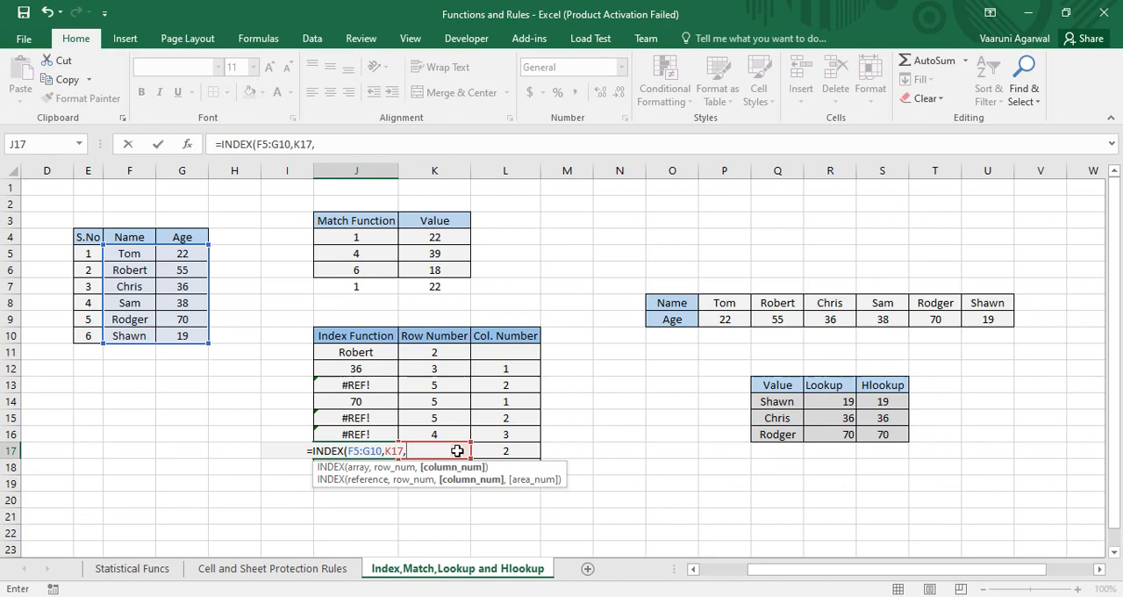
click(506, 450)
text())
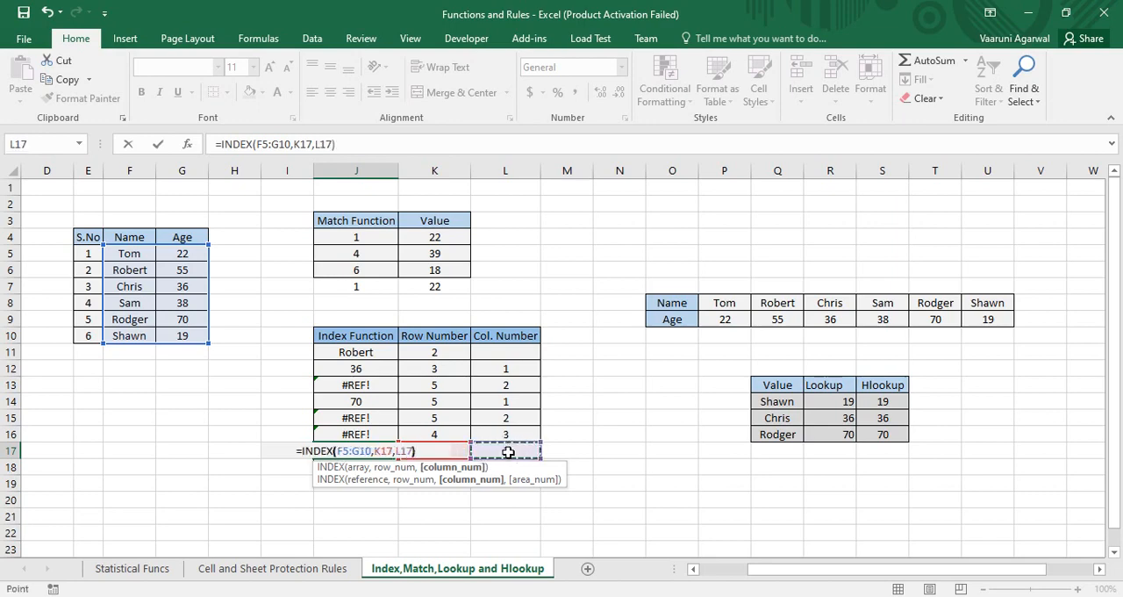
key(Return)
Step: Check the J17 INDEX formula against the name in F9 and the age in G9
click(375, 450)
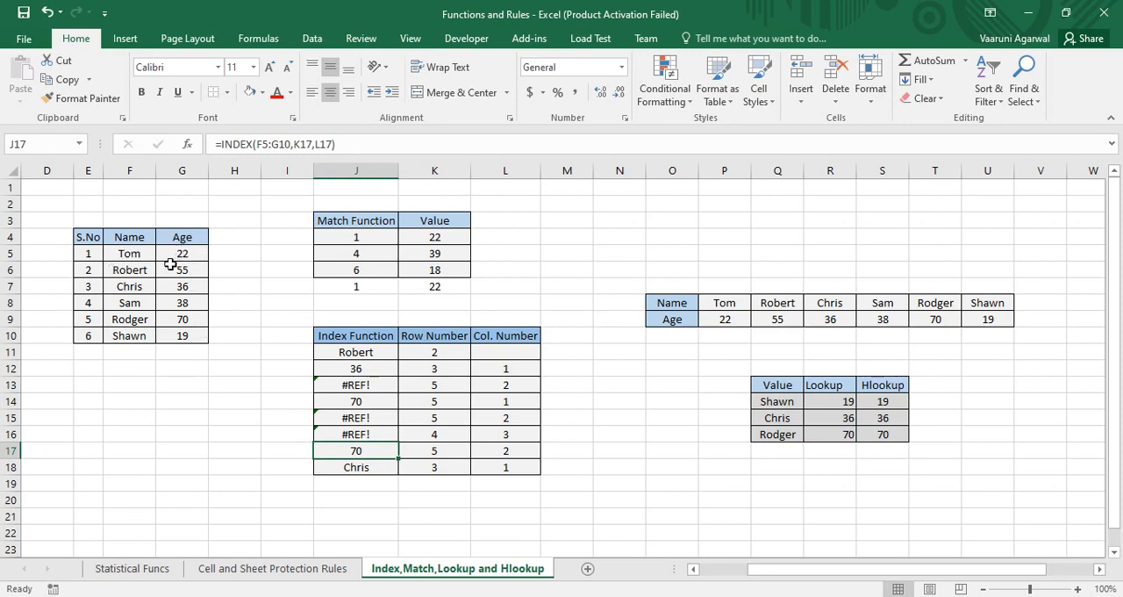
click(132, 317)
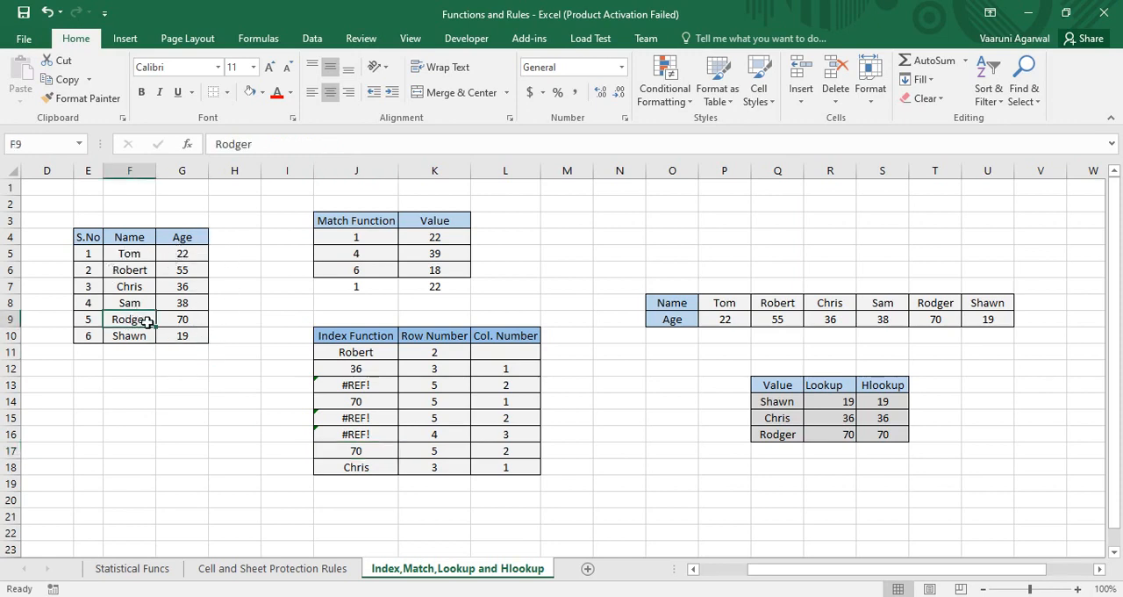
click(179, 318)
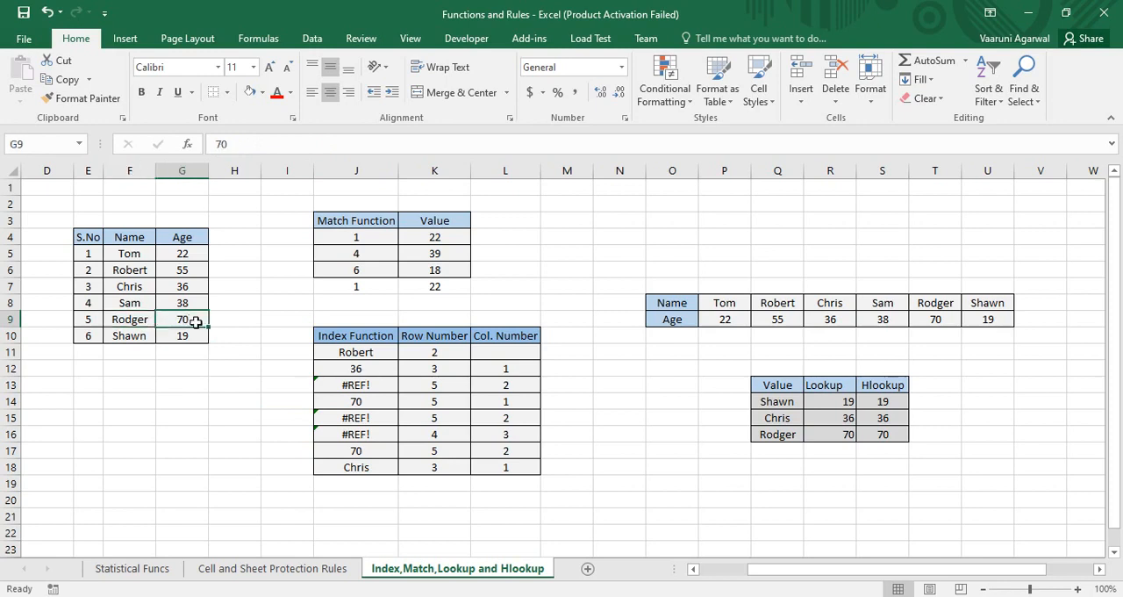
Step: Replace the arguments of the J18 formula so it reads =INDEX(E5:G10,K18,2), with the S.No column included in the array
click(379, 465)
double_click(380, 465)
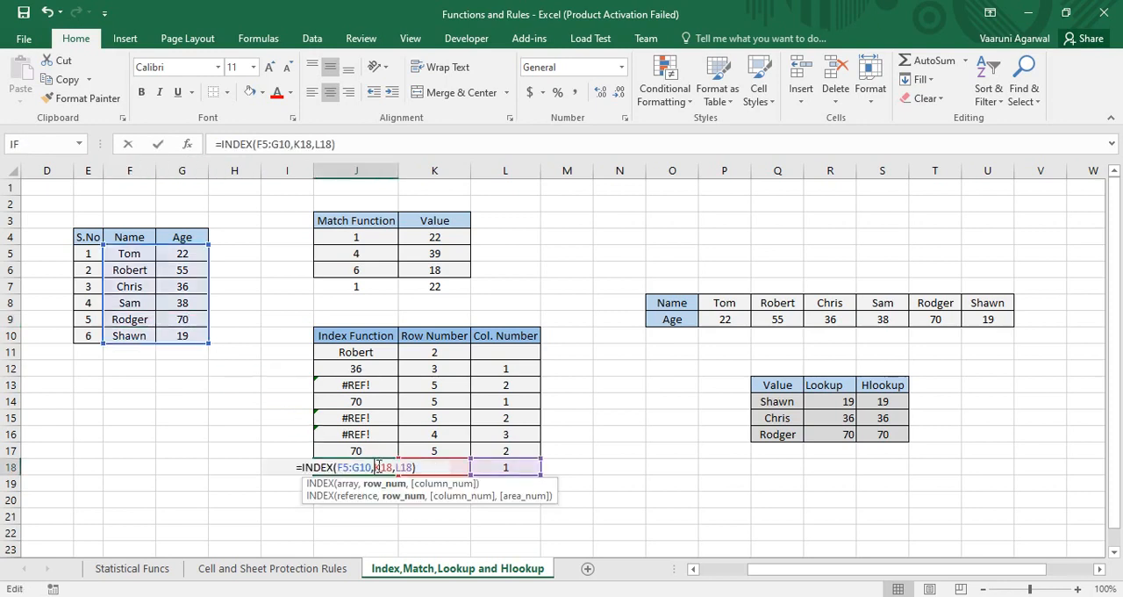
drag(419, 466, 336, 472)
key(BackSpace)
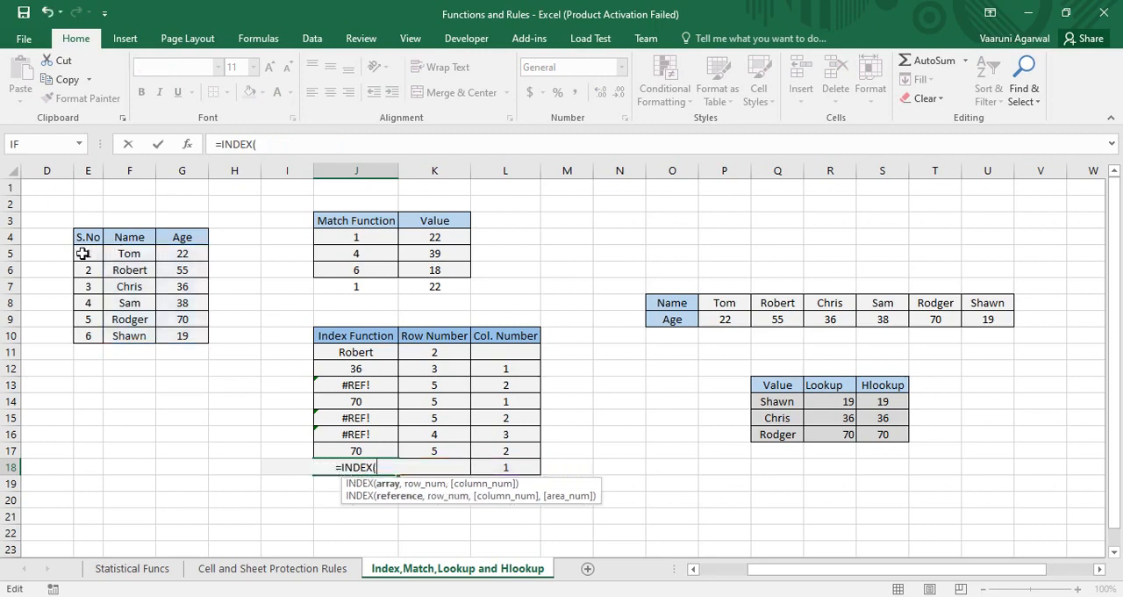
drag(84, 253, 204, 340)
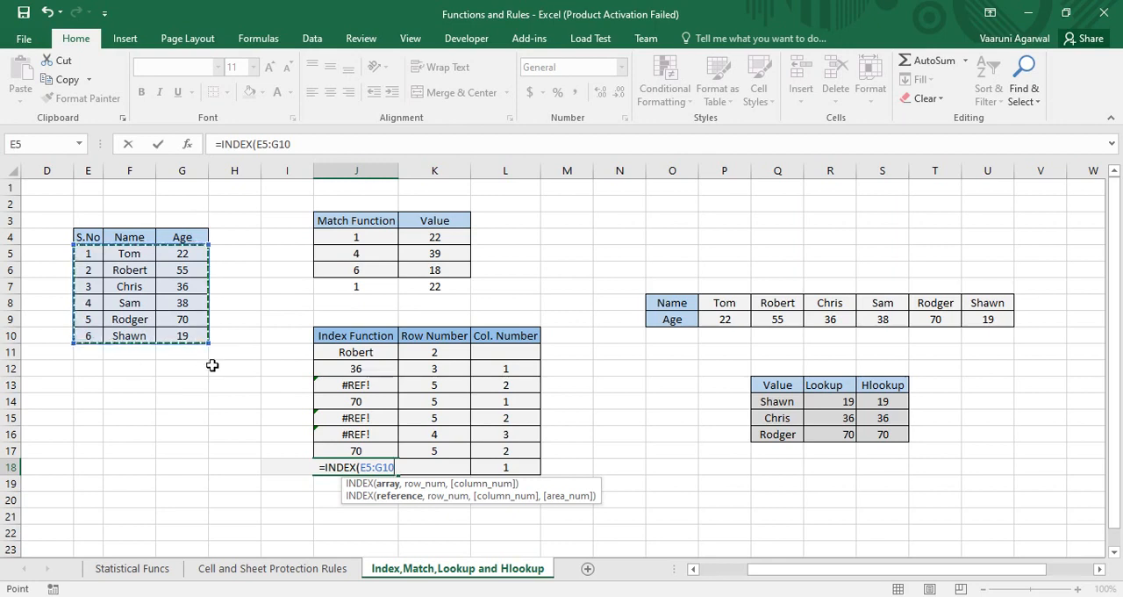
text(,)
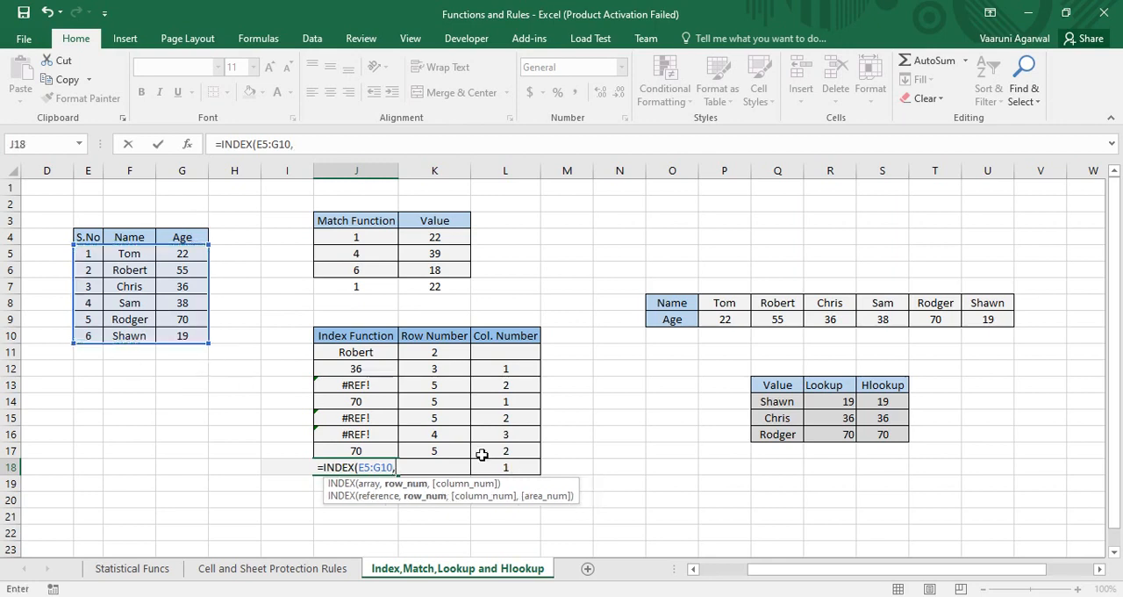
click(457, 465)
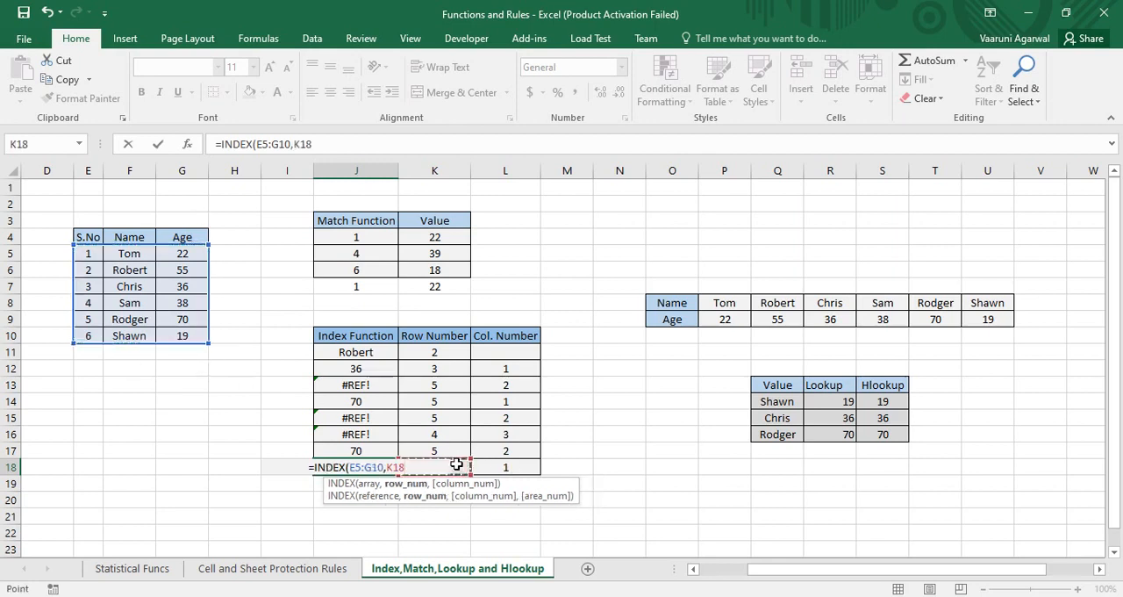
text(,)
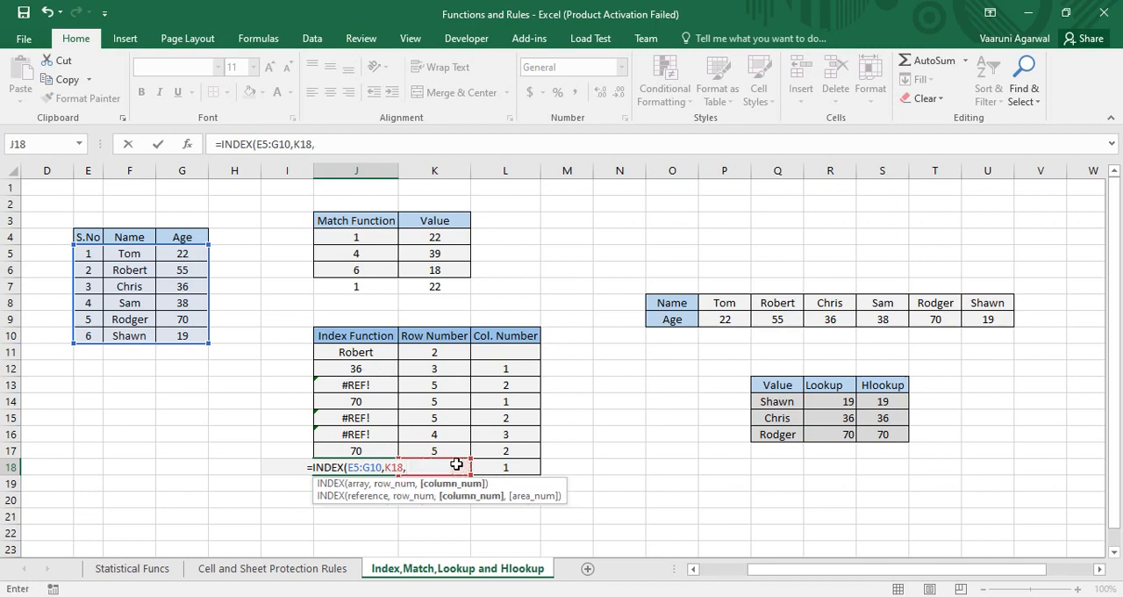
text(2))
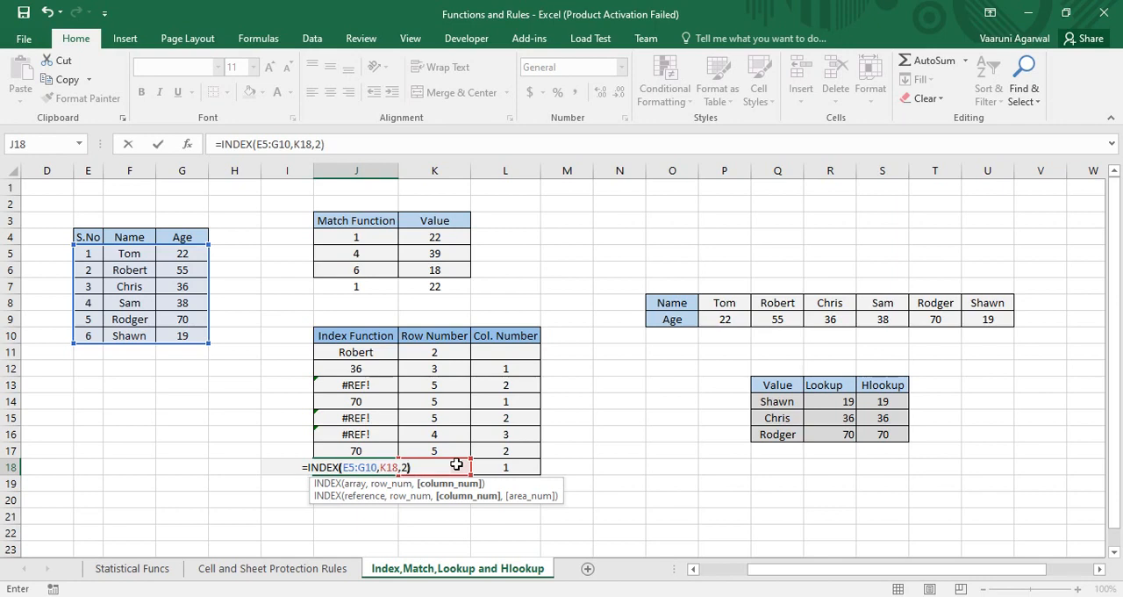
key(Return)
click(383, 468)
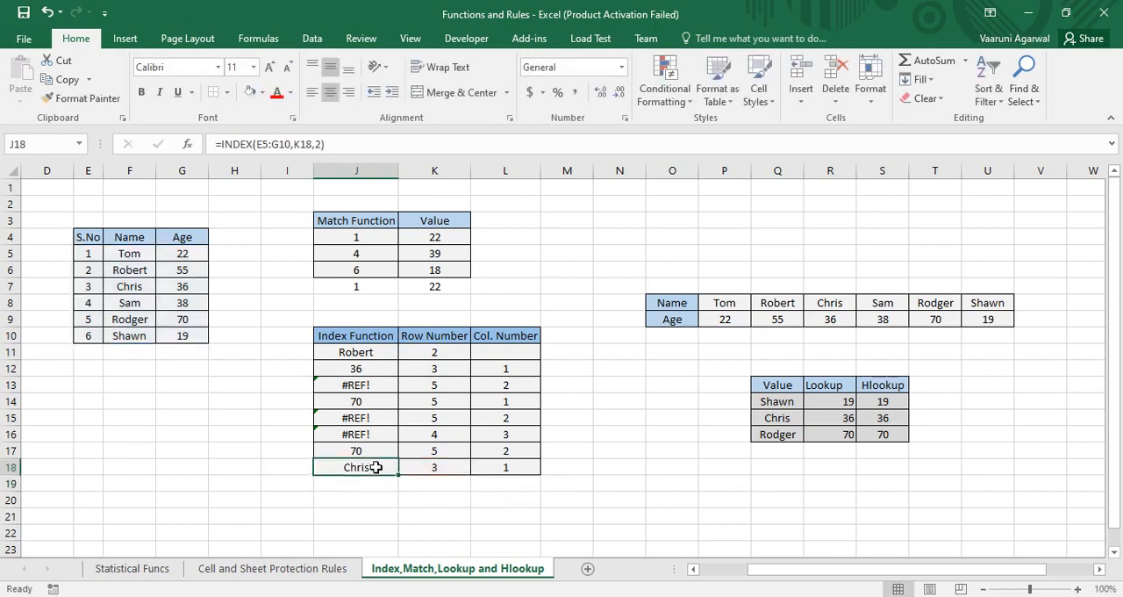
key(BackSpace)
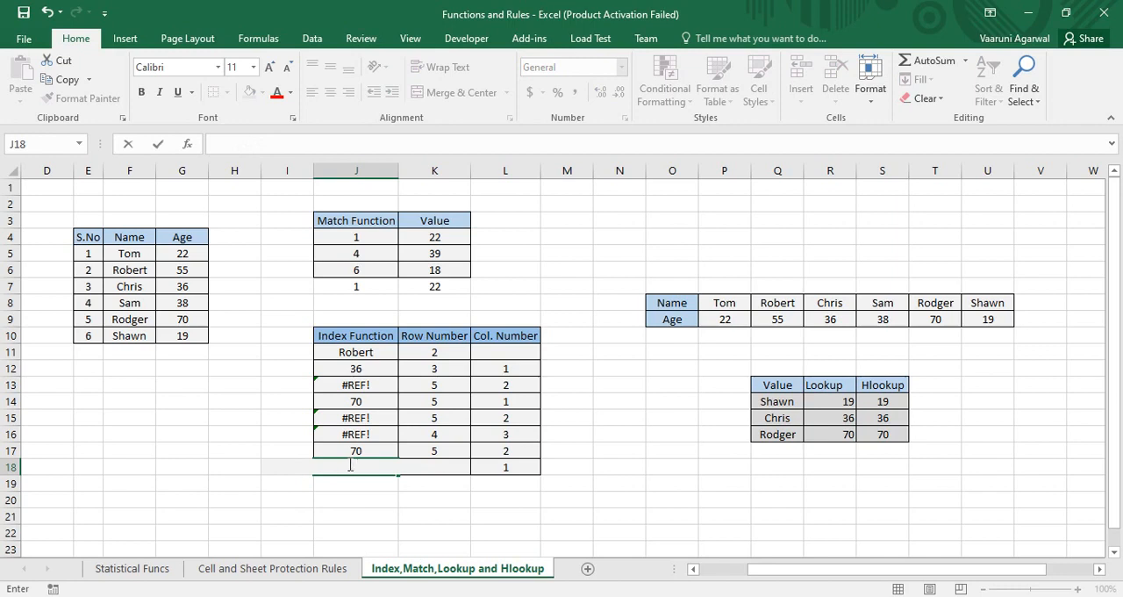
key(ctrl+z)
click(402, 498)
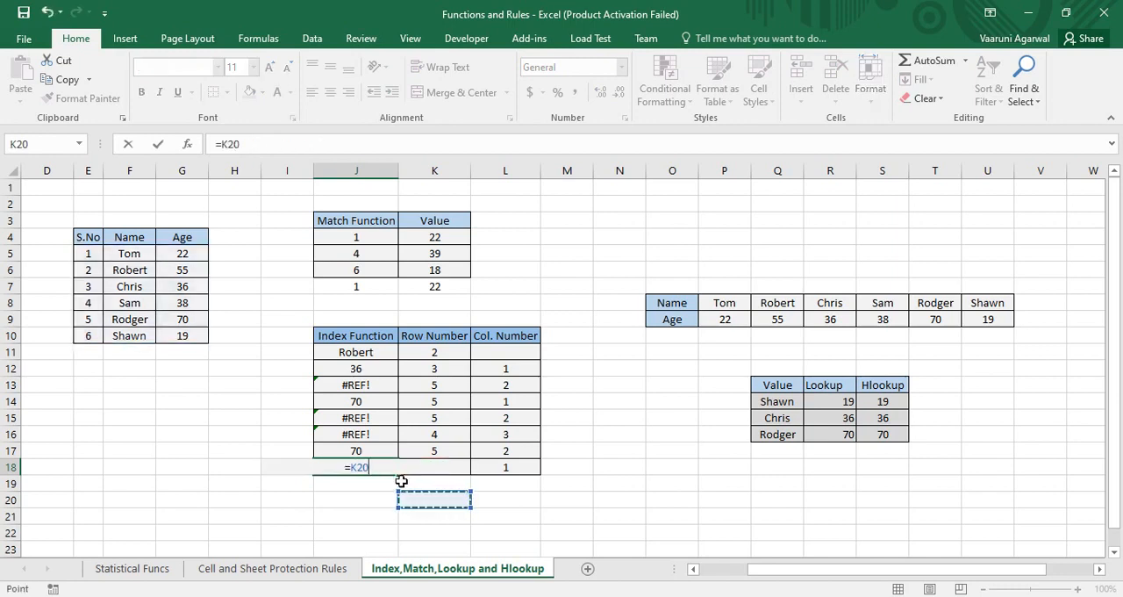
key(BackSpace)
key(ctrl+z)
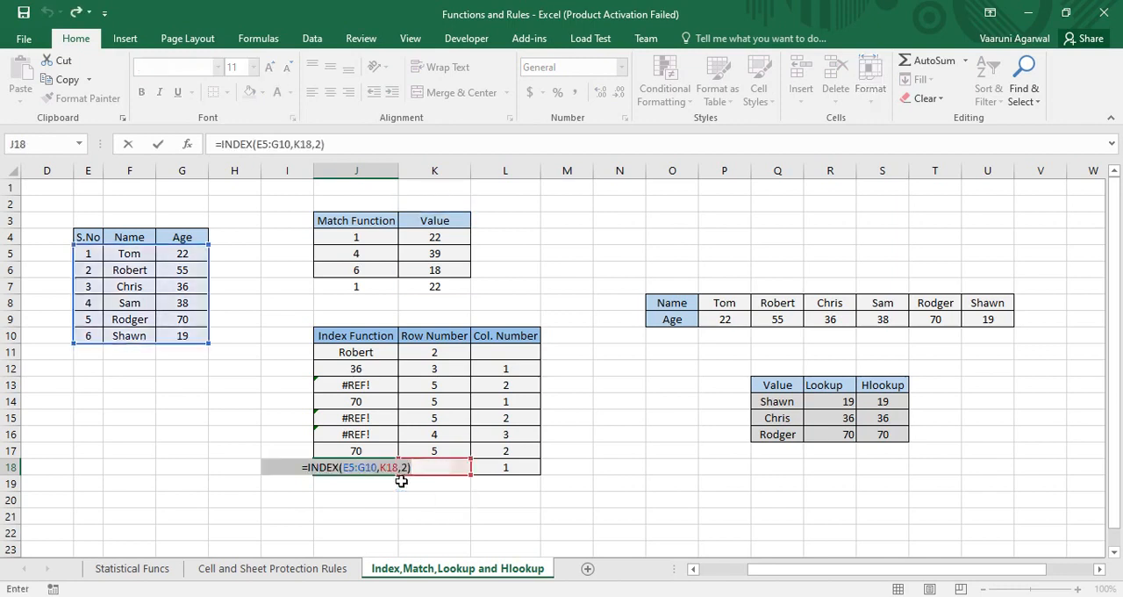
key(Return)
Step: Check the J18 INDEX formula against row number K18 and the names in F5 and F7
click(433, 469)
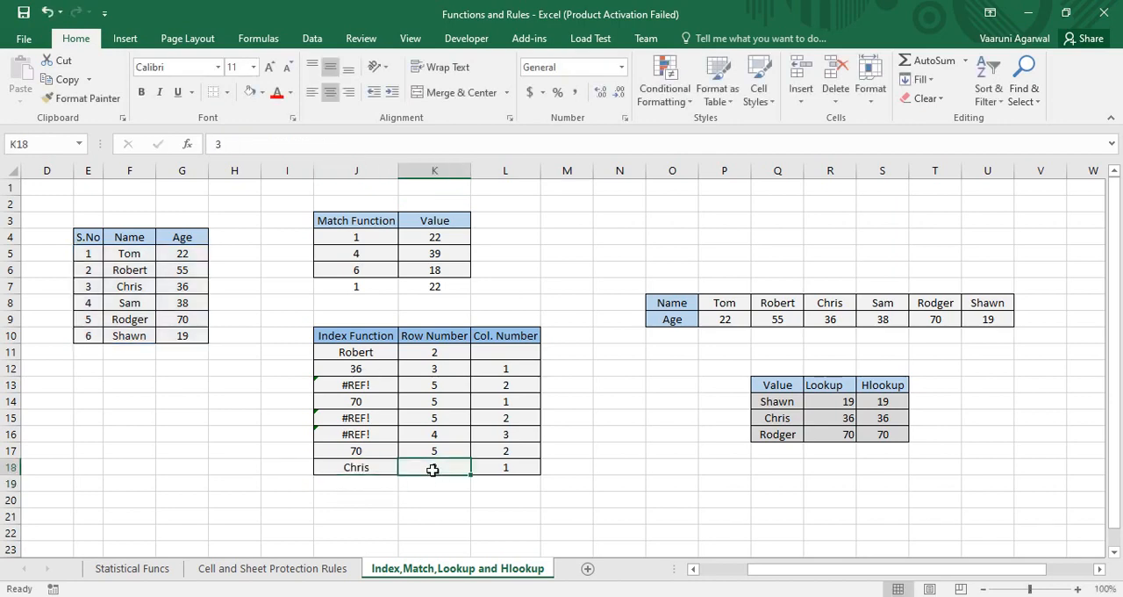
click(127, 255)
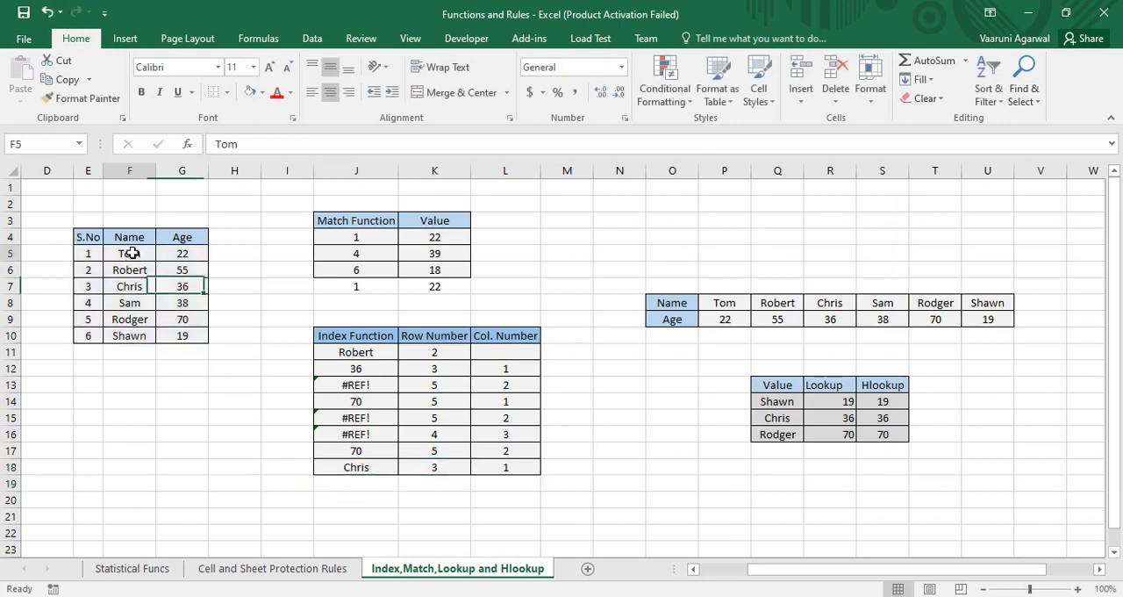
click(144, 291)
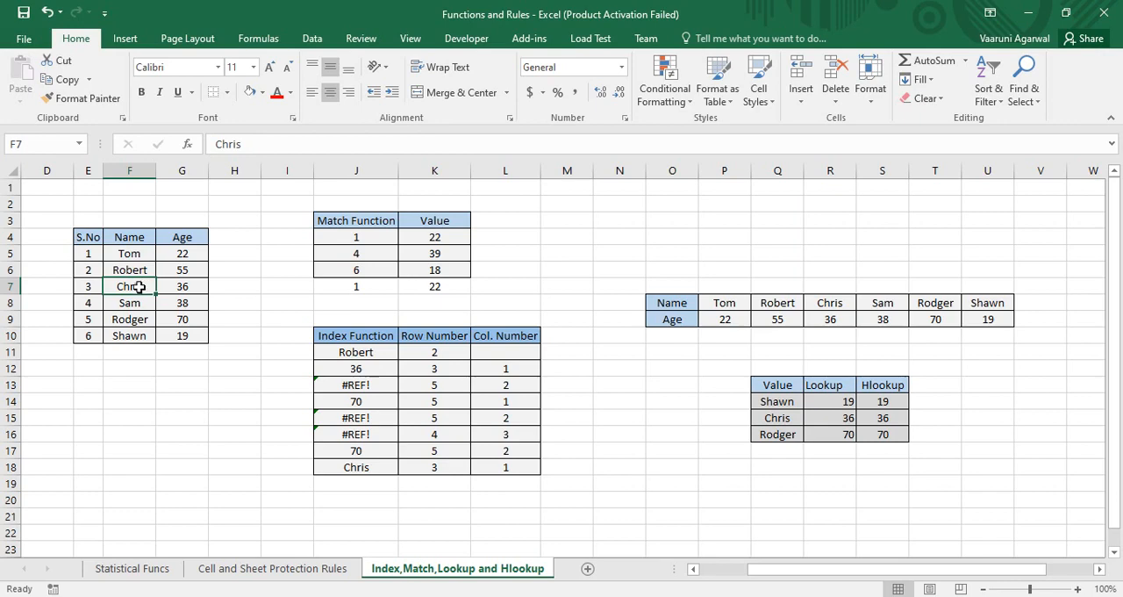
Step: Clear the existing formula in the Hlookup cell S14, leaving only the equals sign
drag(778, 572, 866, 560)
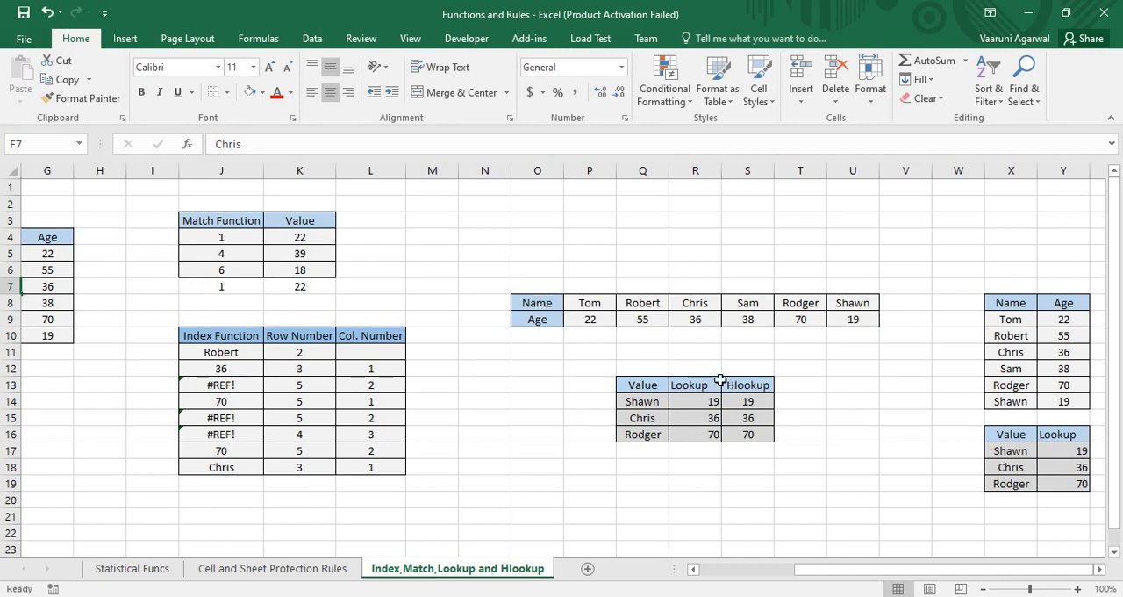
double_click(750, 402)
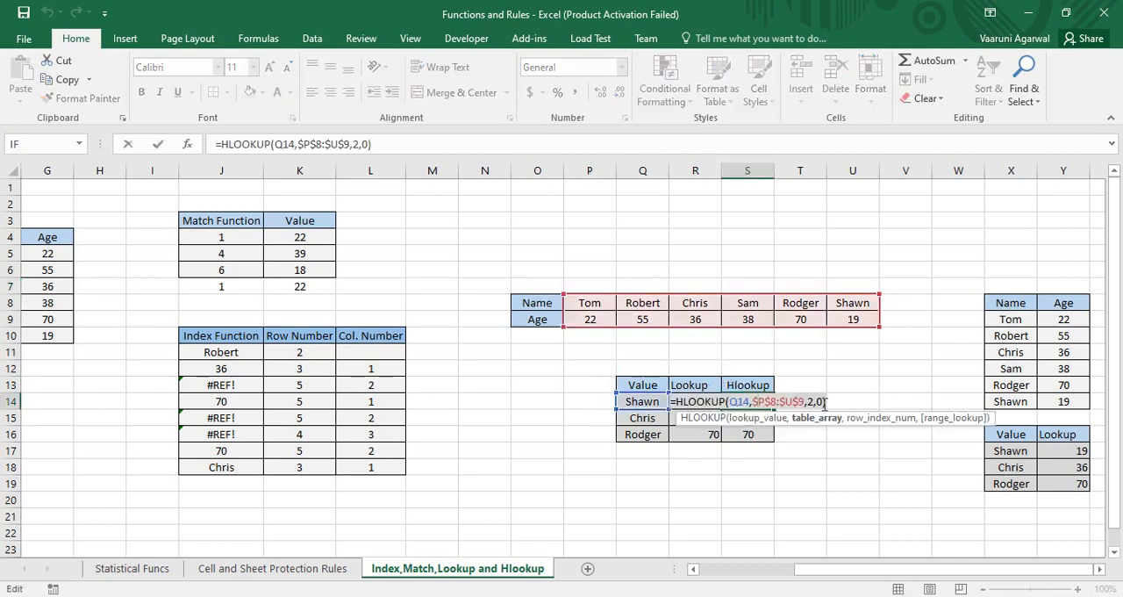
drag(825, 402, 734, 405)
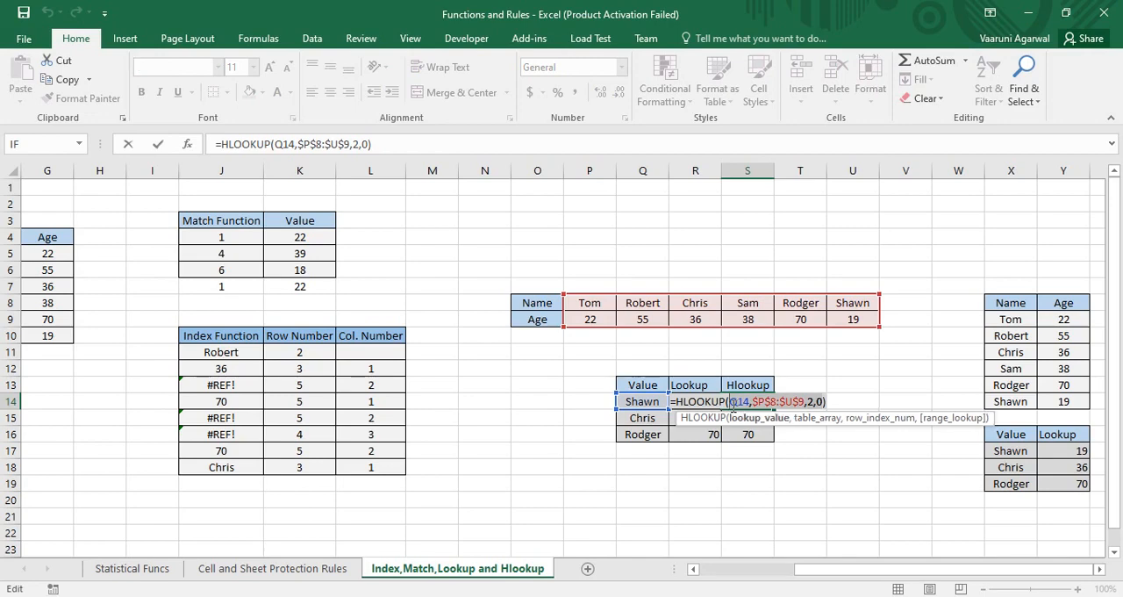
key(BackSpace)
key(BackSpace)
key(BackSpace)
key(BackSpace)
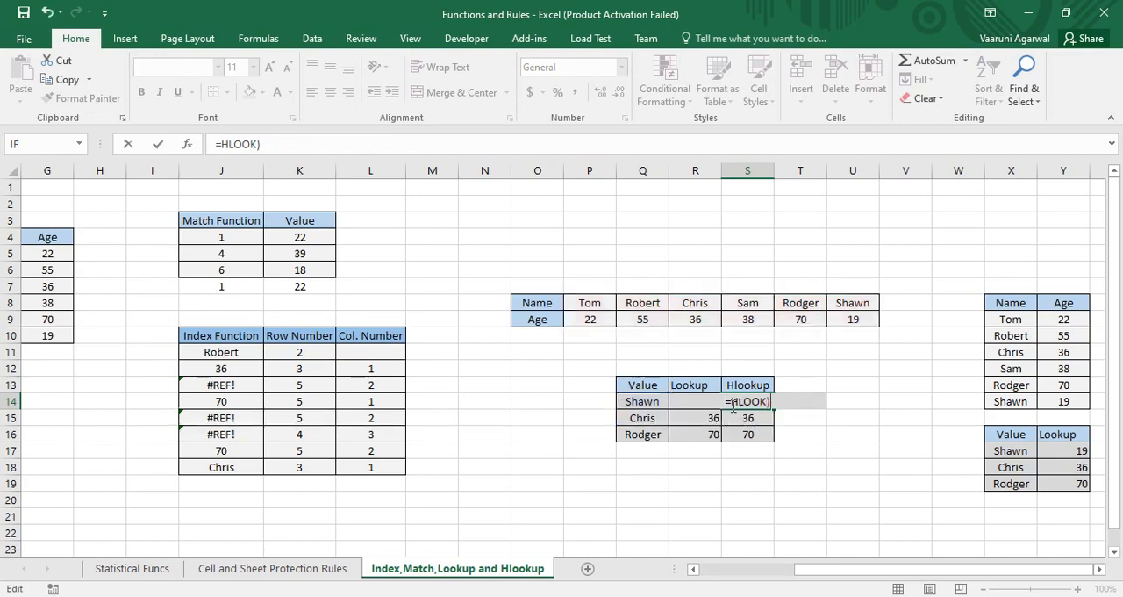
key(BackSpace)
key(BackSpace)
key(BackSpace)
key(BackSpace)
key(BackSpace)
key(Delete)
Step: Enter =HLOOKUP(Q14,P8:U9,2,0) in S14, using the horizontal name and age table with an exact match
text(hlo)
key(Tab)
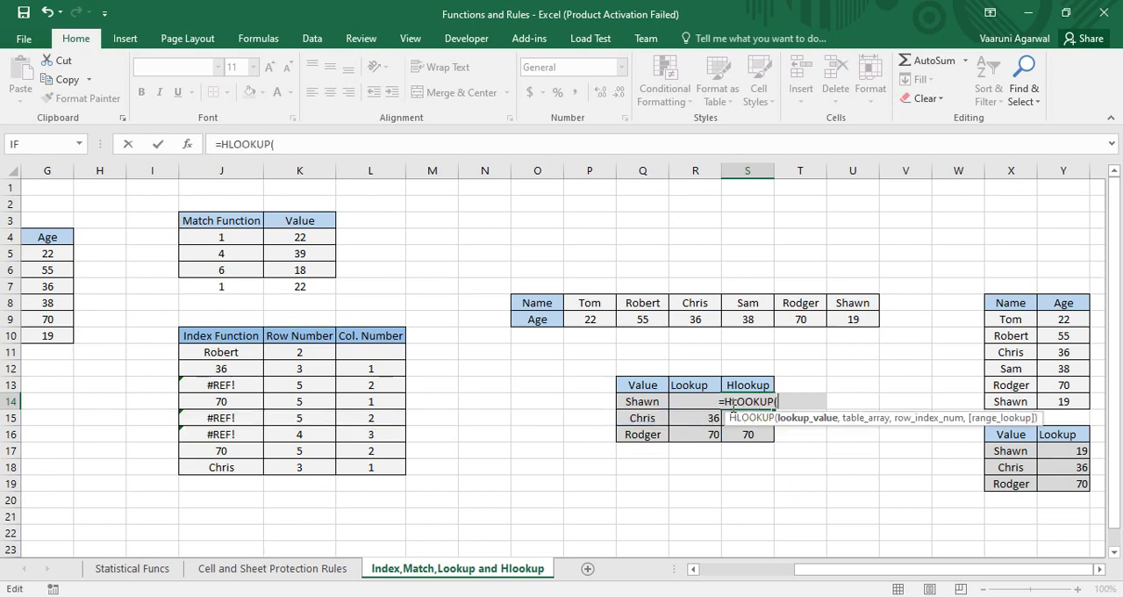
click(641, 401)
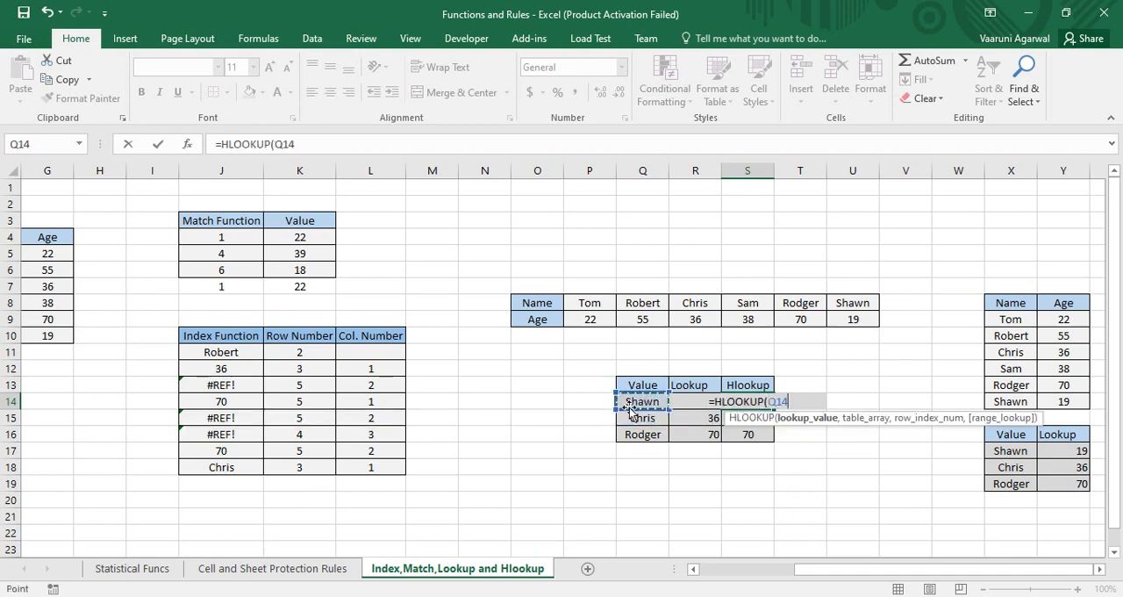
text(,)
click(578, 303)
drag(577, 303, 857, 306)
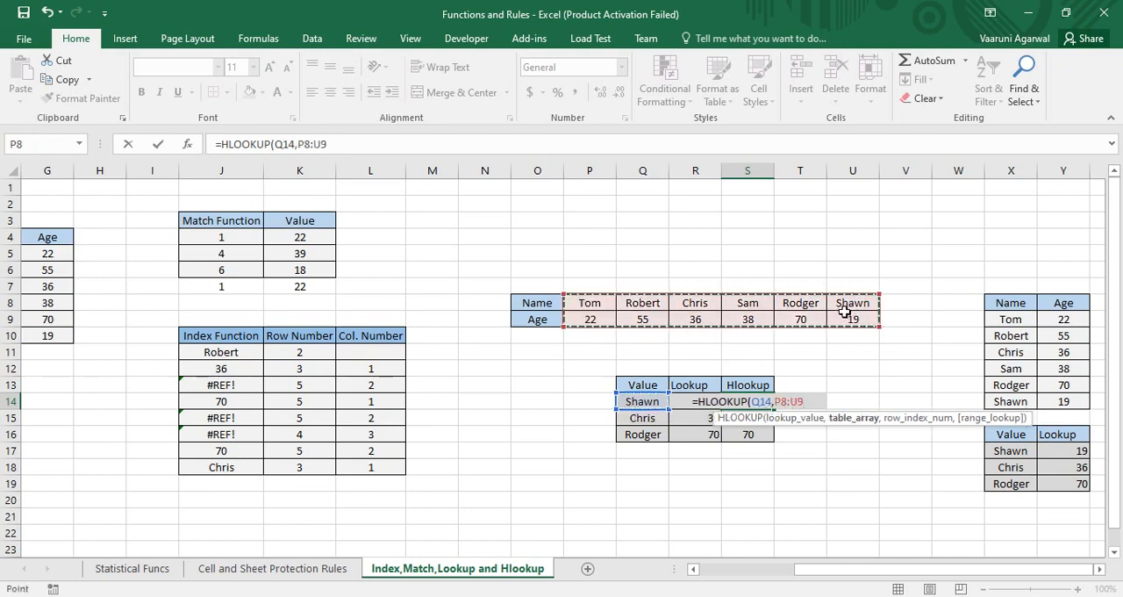
text(,)
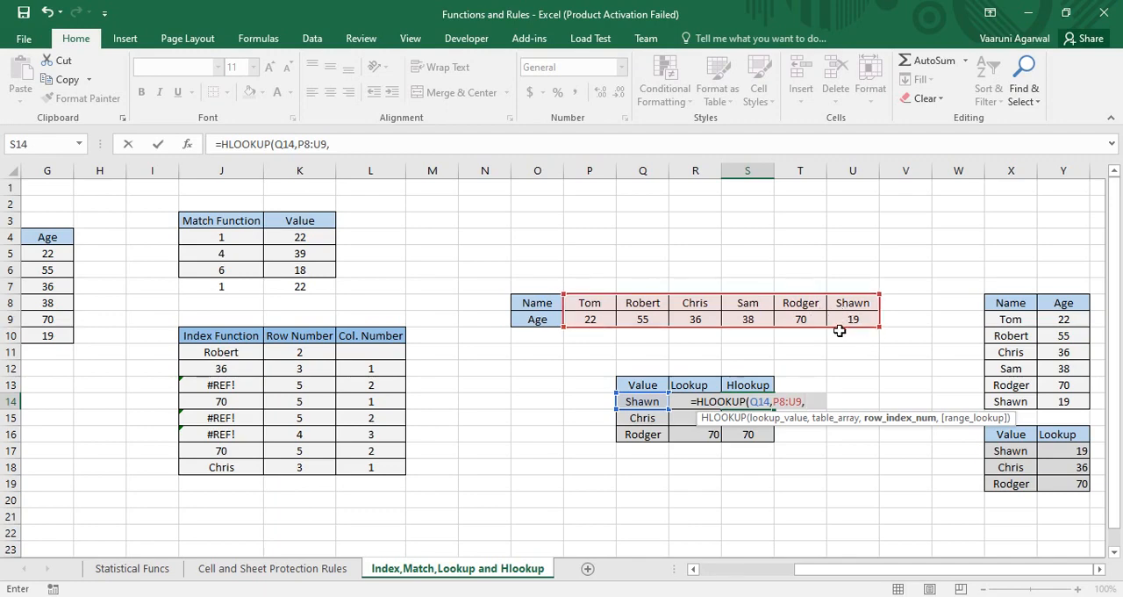
text(2)
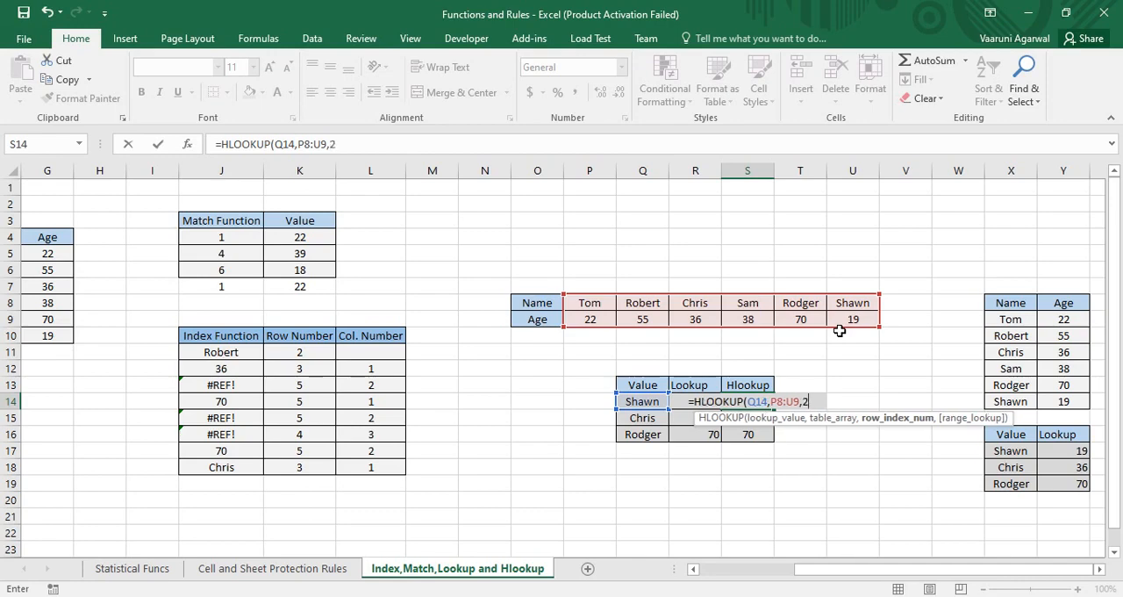
text(,)
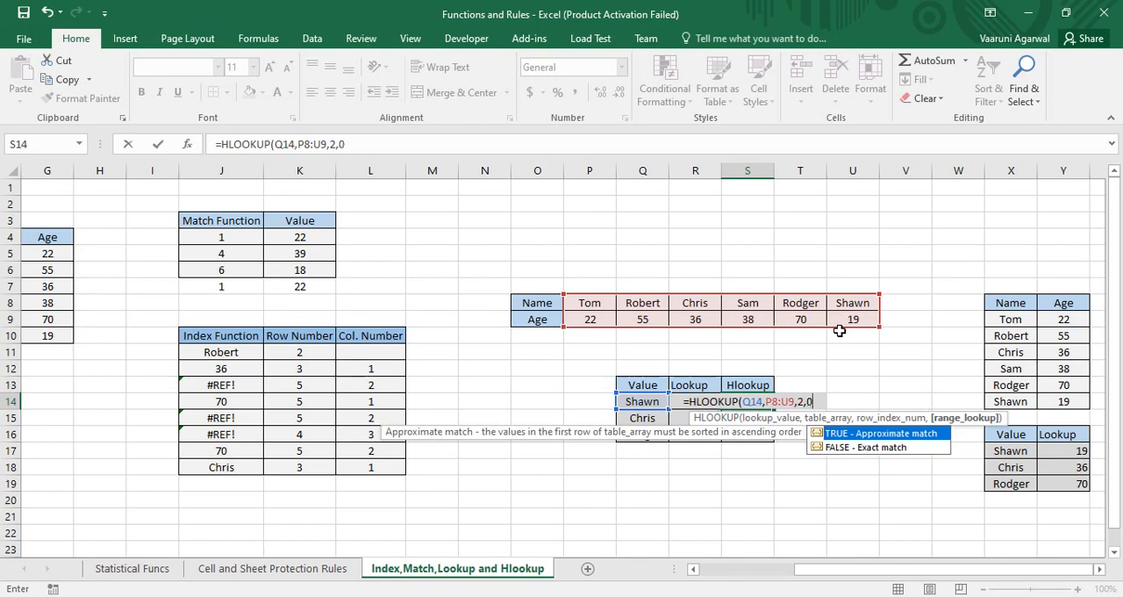
text(0))
key(Return)
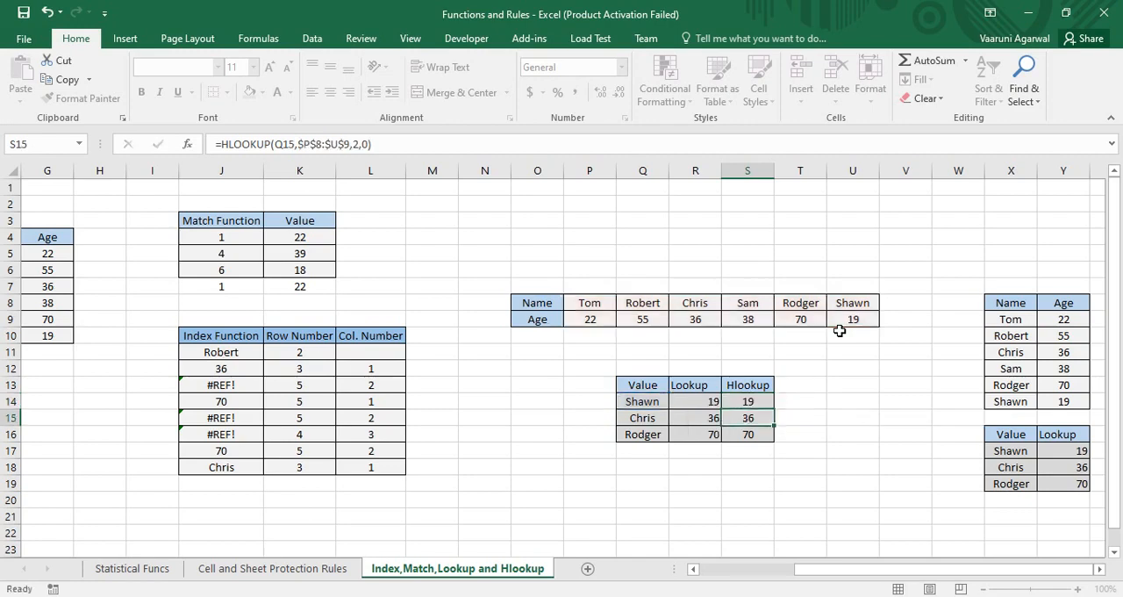
click(766, 401)
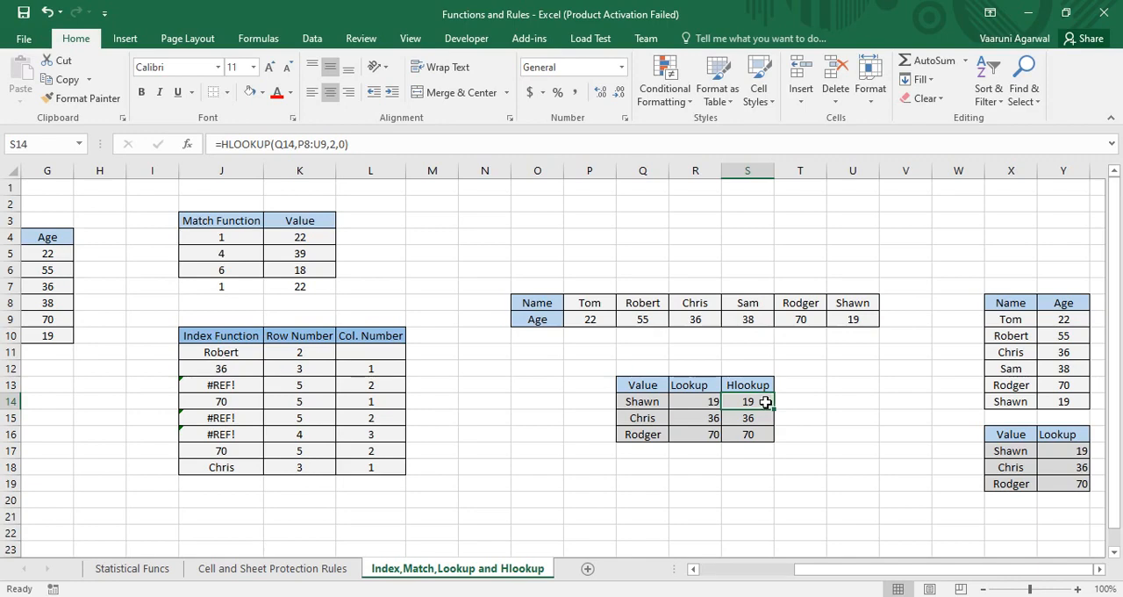
click(791, 400)
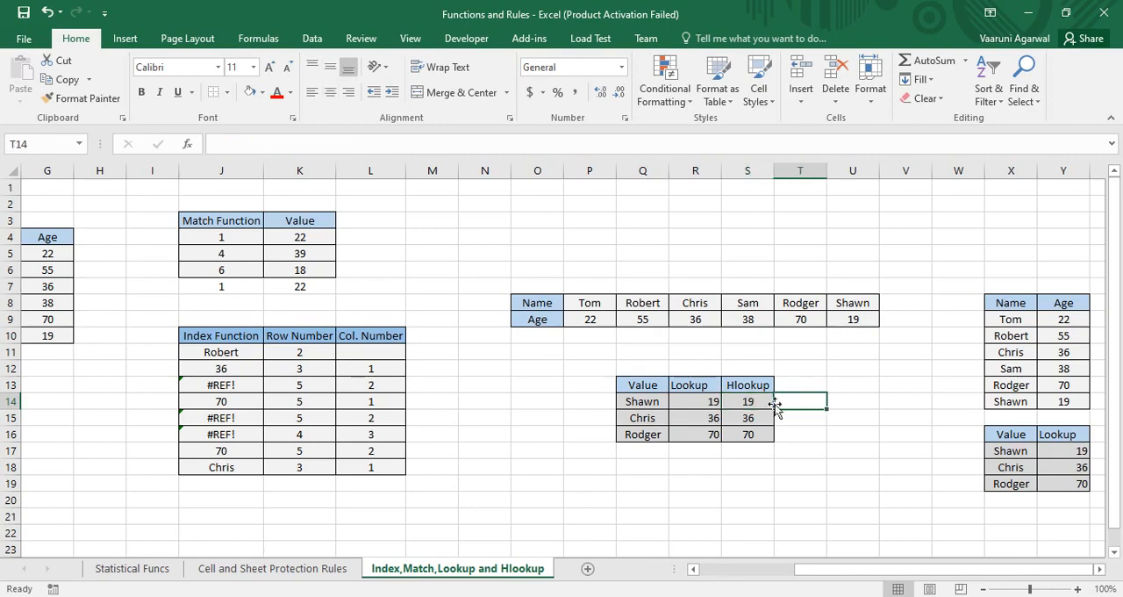
Step: Clear the existing LOOKUP formula from cell R14
click(715, 406)
key(Down)
key(Down)
double_click(715, 405)
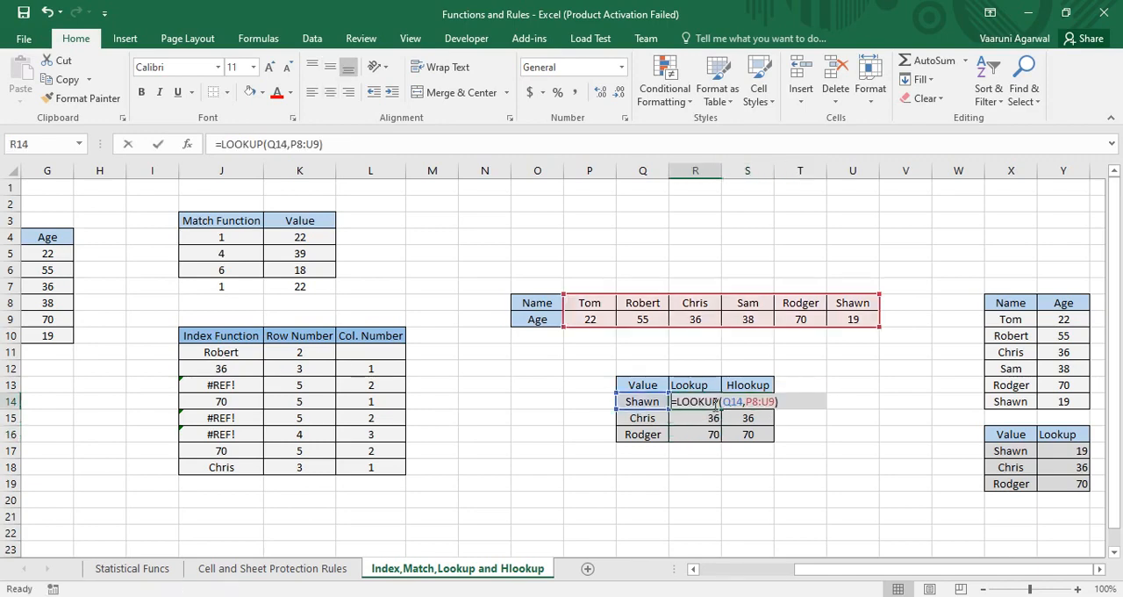
drag(689, 401, 664, 401)
key(BackSpace)
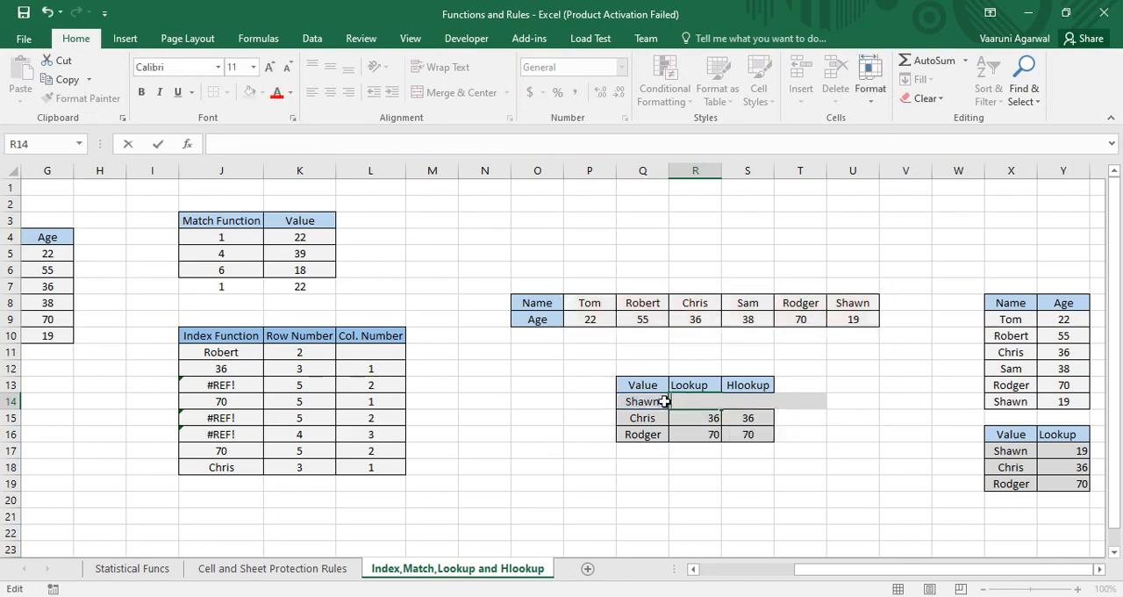
Step: Enter =LOOKUP(Q14,P8:U9) in R14, using the array form on the horizontal name and age table
text(=)
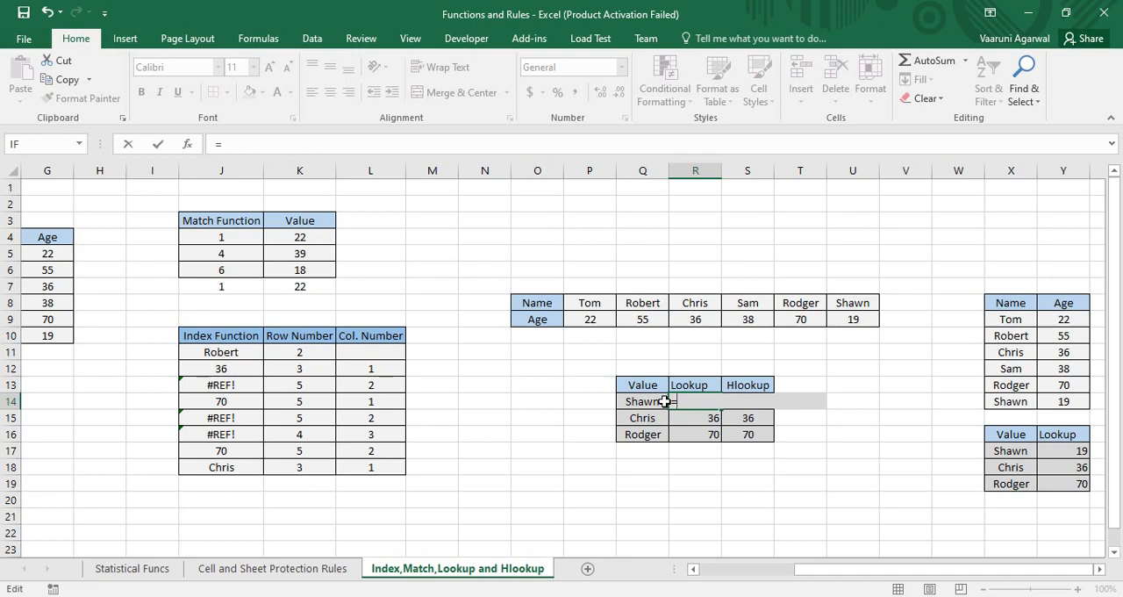
text(look)
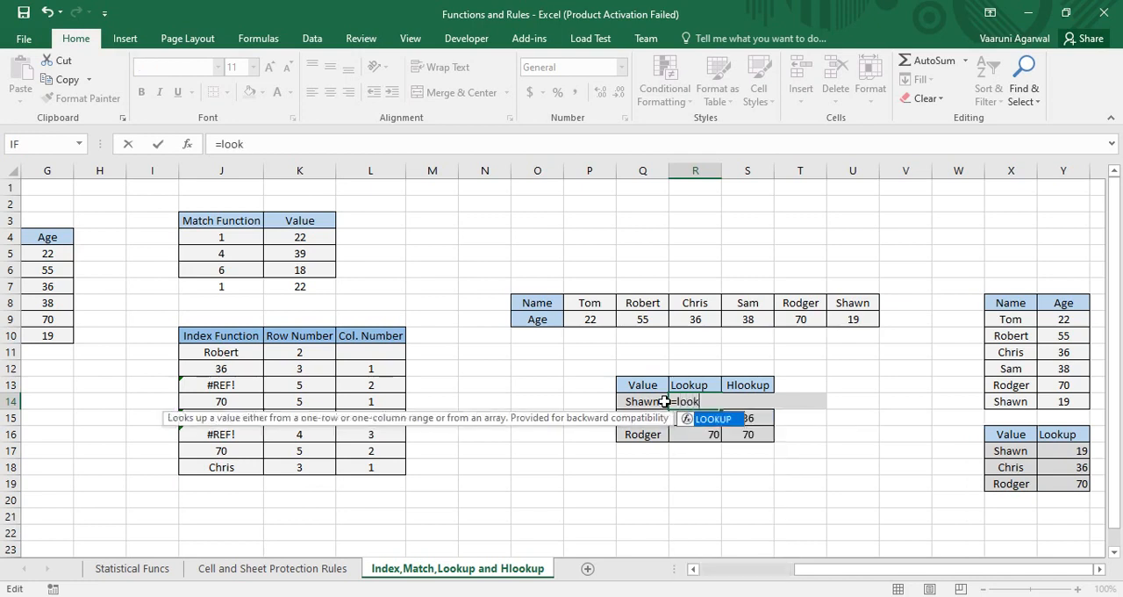
key(Tab)
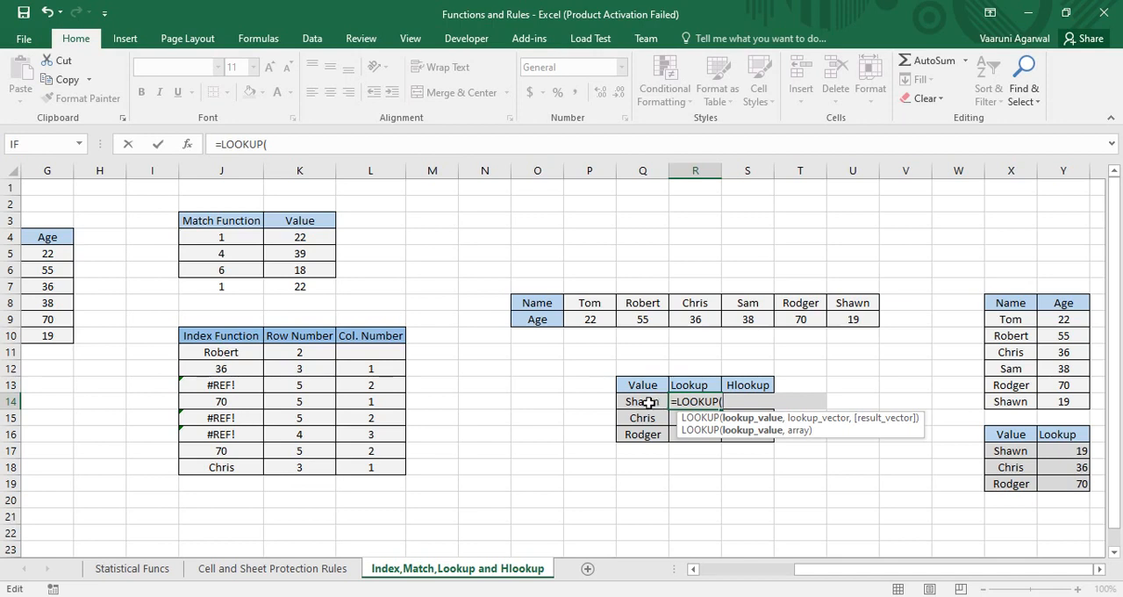
click(648, 402)
text(,)
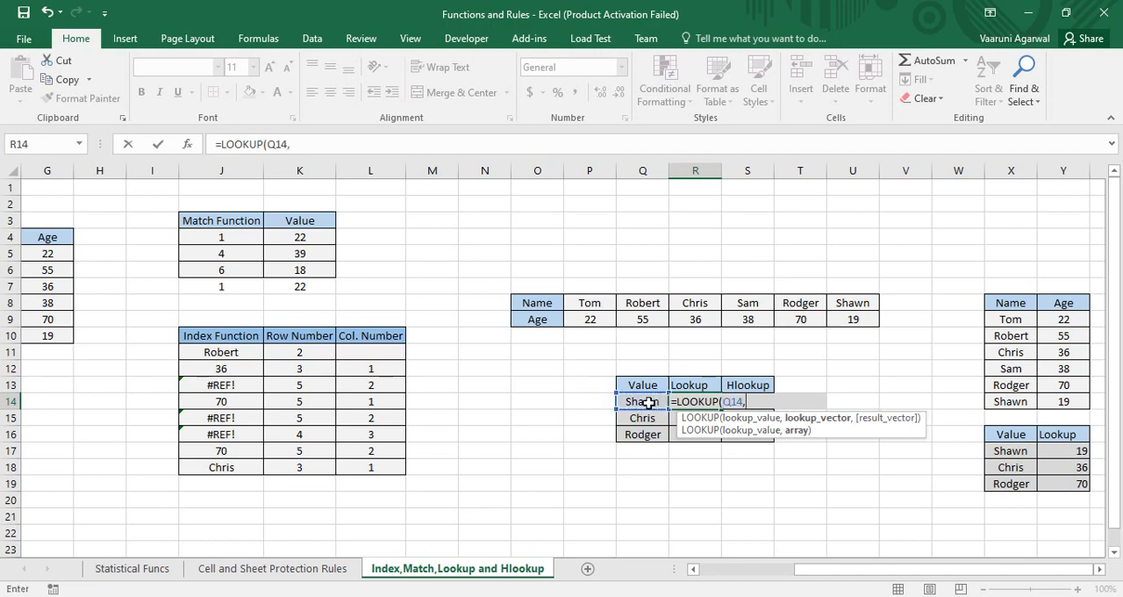
drag(591, 303, 849, 319)
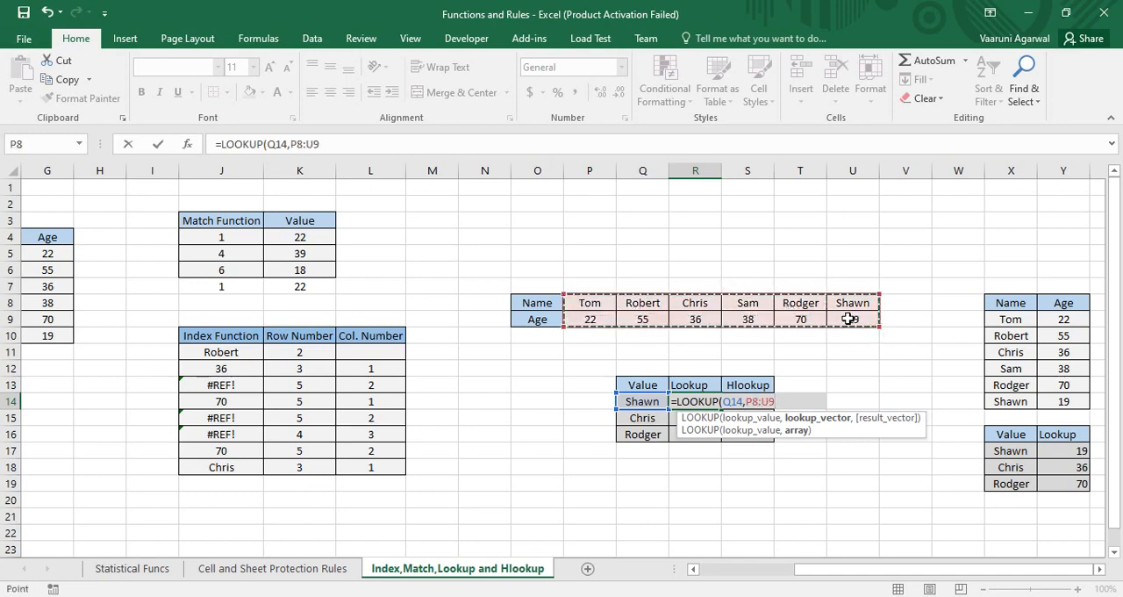
key(Return)
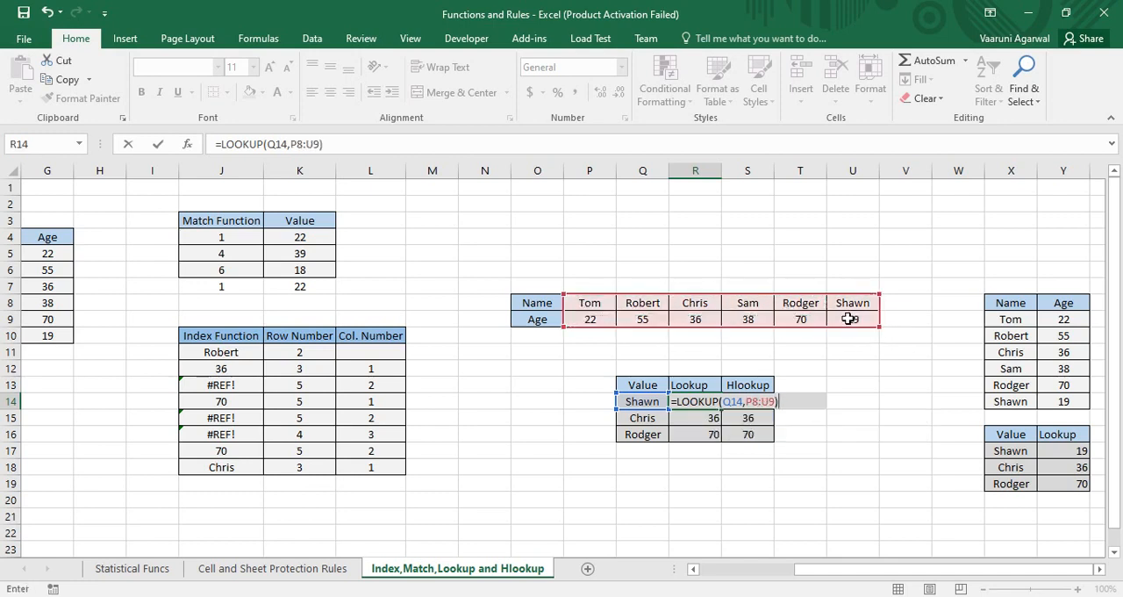
click(704, 403)
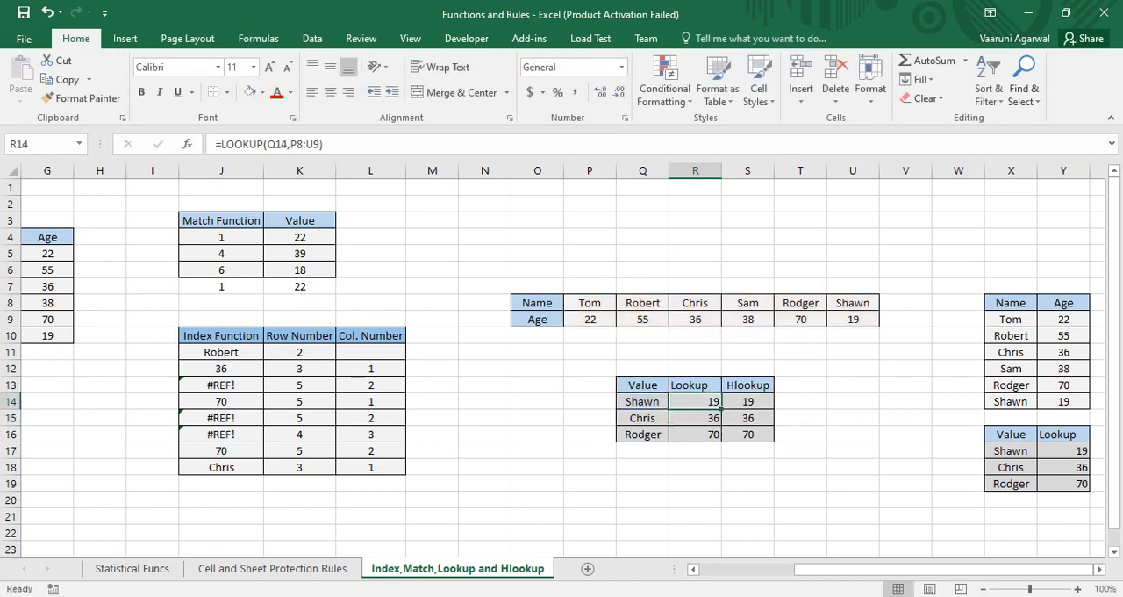
Step: Examine the Y17 LOOKUP formula and the vertical name and age range X9:Y14 it uses
drag(823, 570, 860, 570)
click(1067, 449)
double_click(1067, 449)
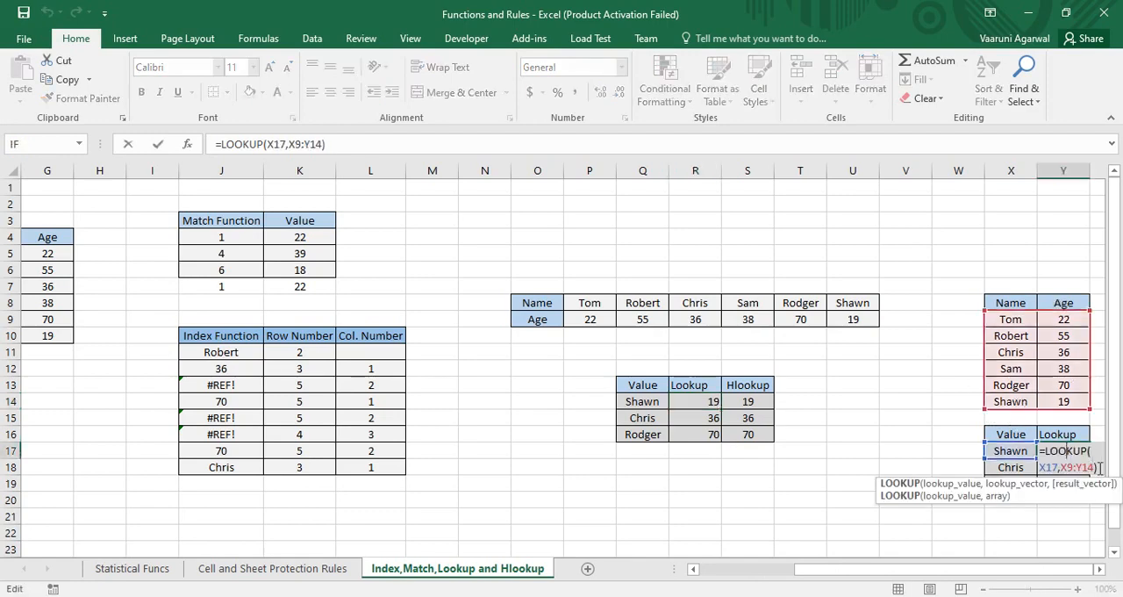
drag(1054, 453, 1043, 451)
click(1105, 464)
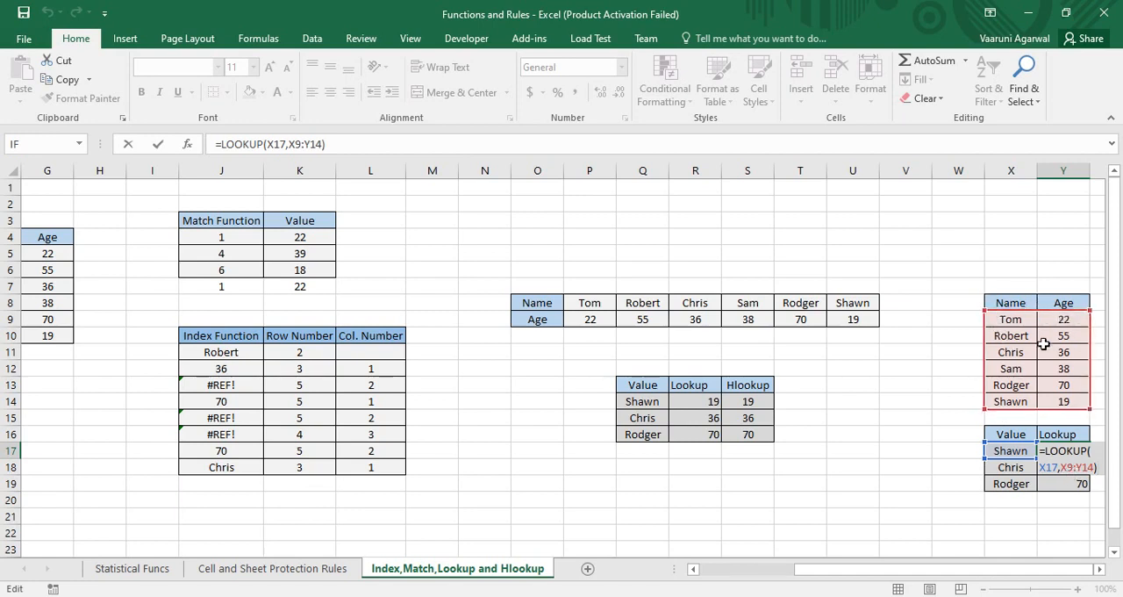
key(Return)
click(1086, 453)
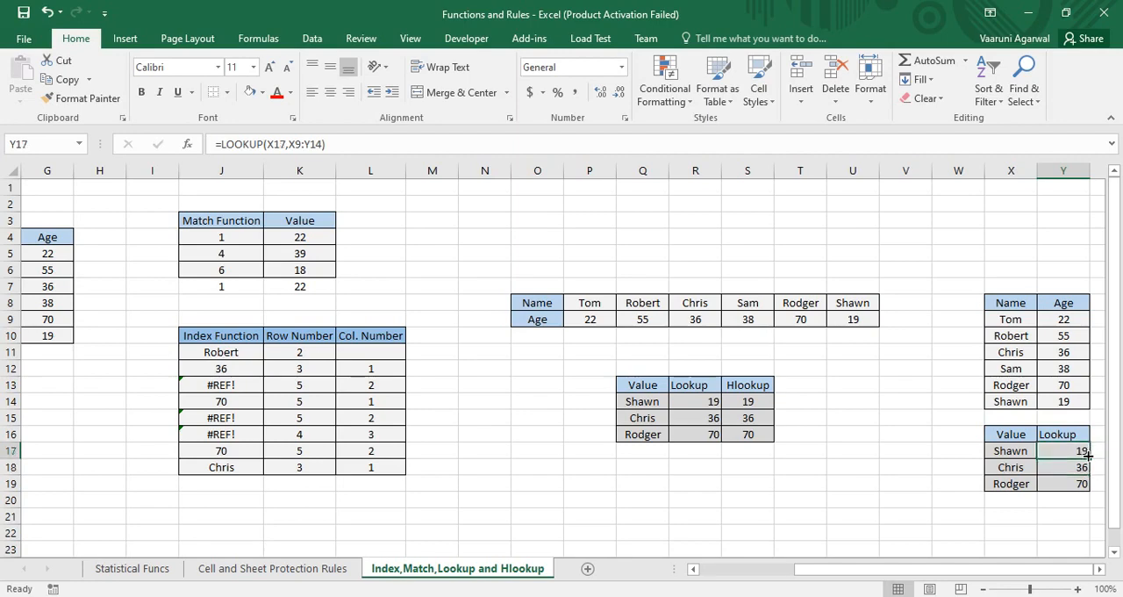